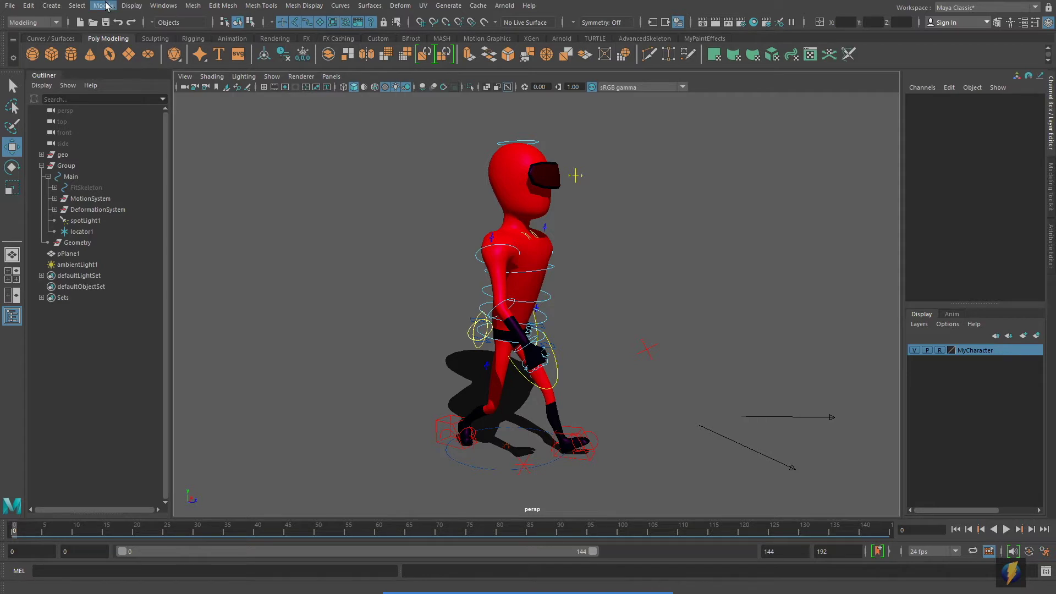
left_click(51, 6)
mouse_move(75, 80)
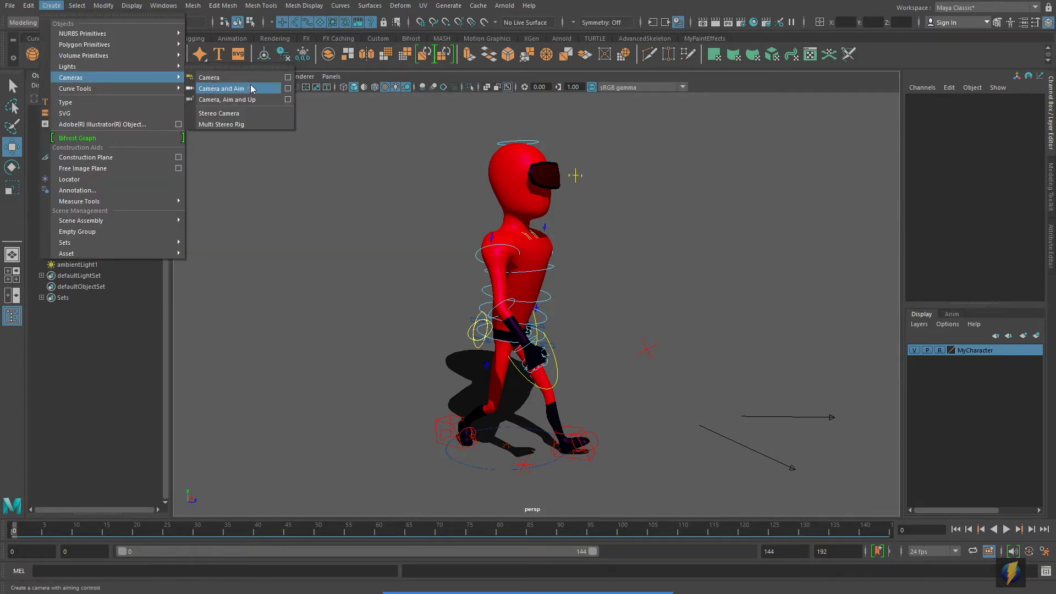
left_click(660, 178)
Step: Play the character's walk animation in the perspective view, stop it, and return to the start frame
left_click_drag(660, 178, 730, 325, "alt")
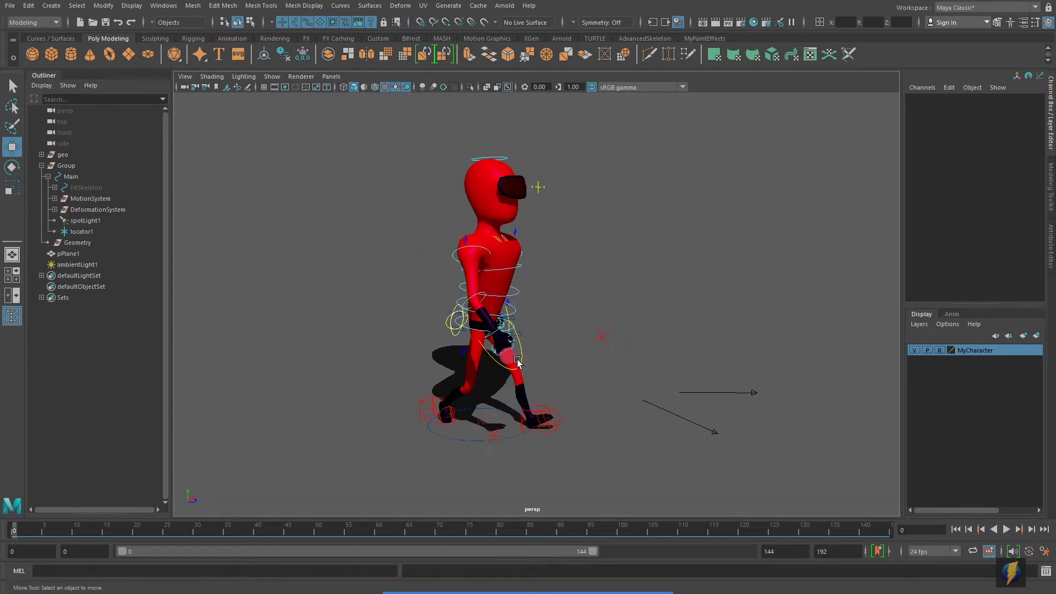
right_click_drag(513, 355, 543, 359, "alt")
middle_click_drag(599, 360, 584, 358, "alt")
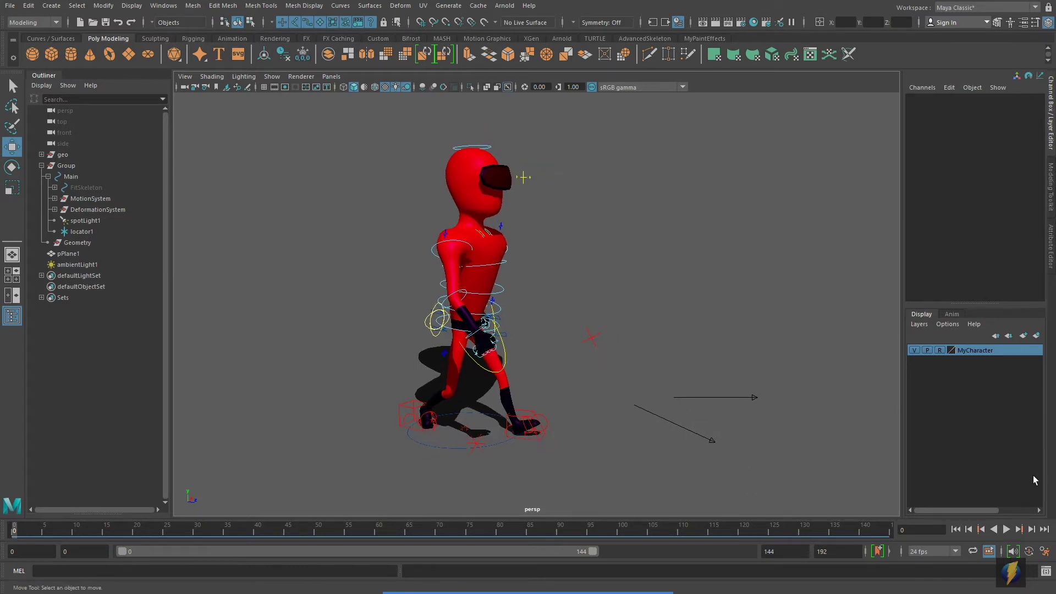
left_click(1006, 530)
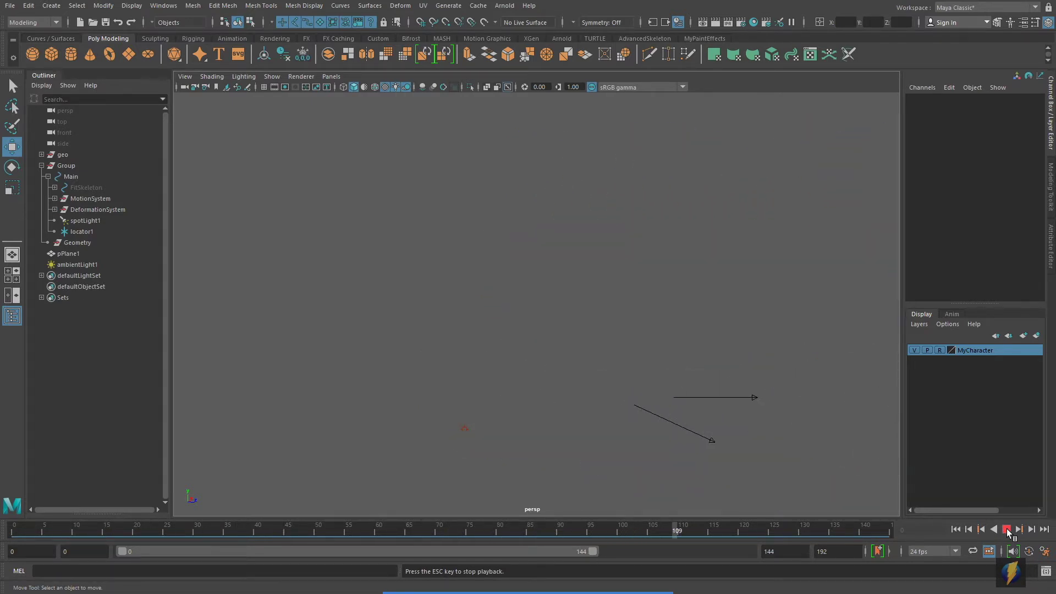
left_click(1006, 529)
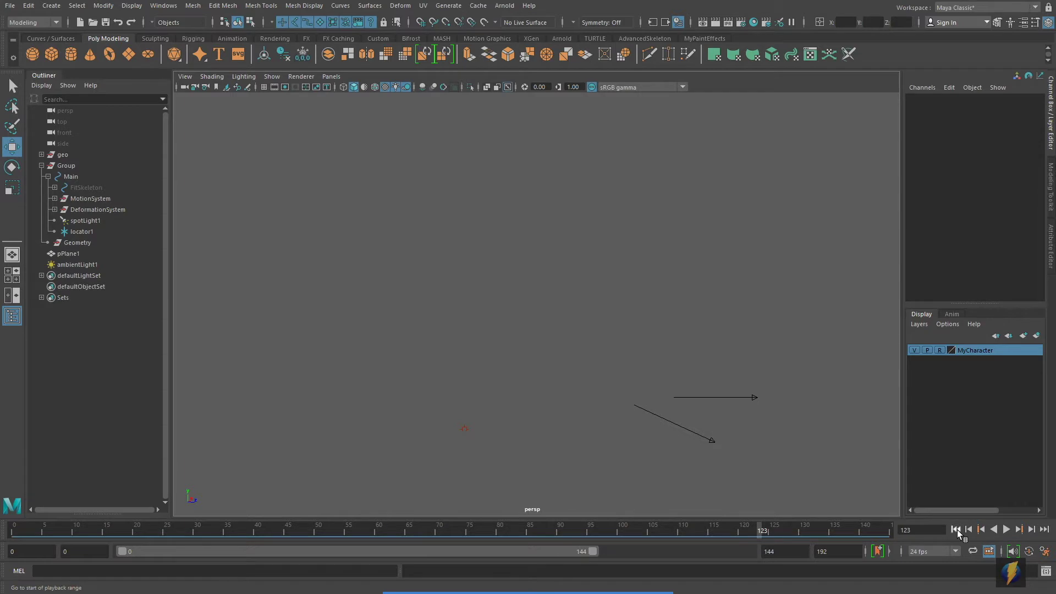
left_click(956, 530)
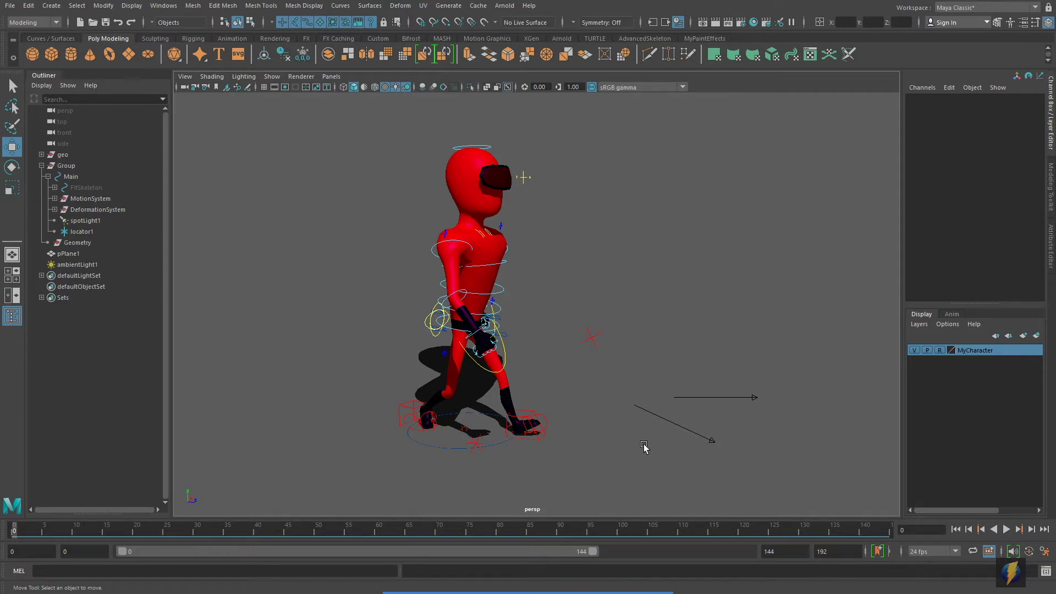
Step: Switch to the four-view layout and create a basic camera named MyCamera
key("space")
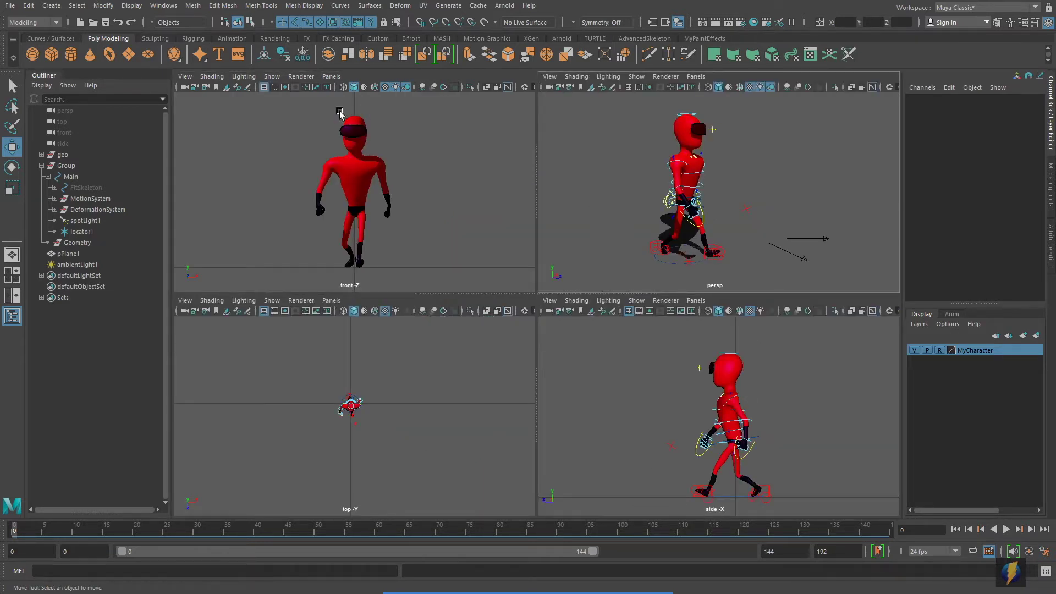
left_click(51, 5)
mouse_move(68, 80)
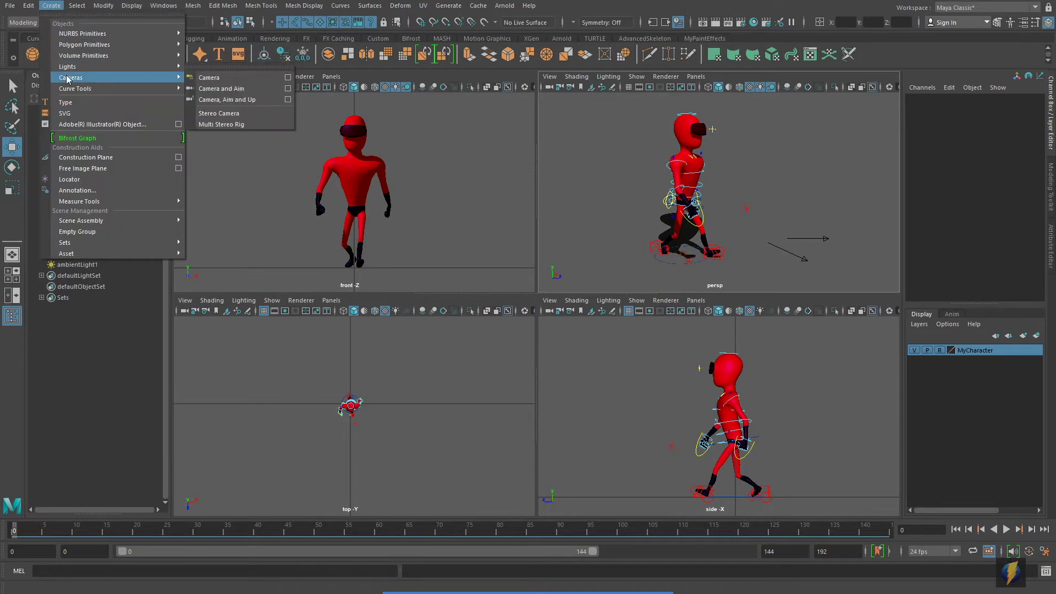
left_click(234, 79)
left_click(942, 98)
type("MyCamera")
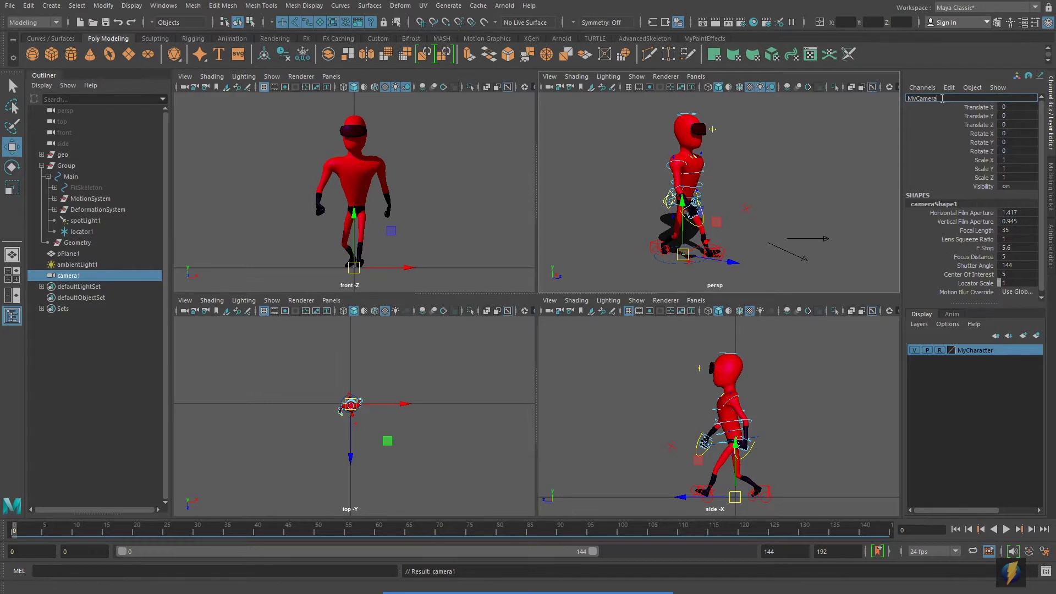
key("Return")
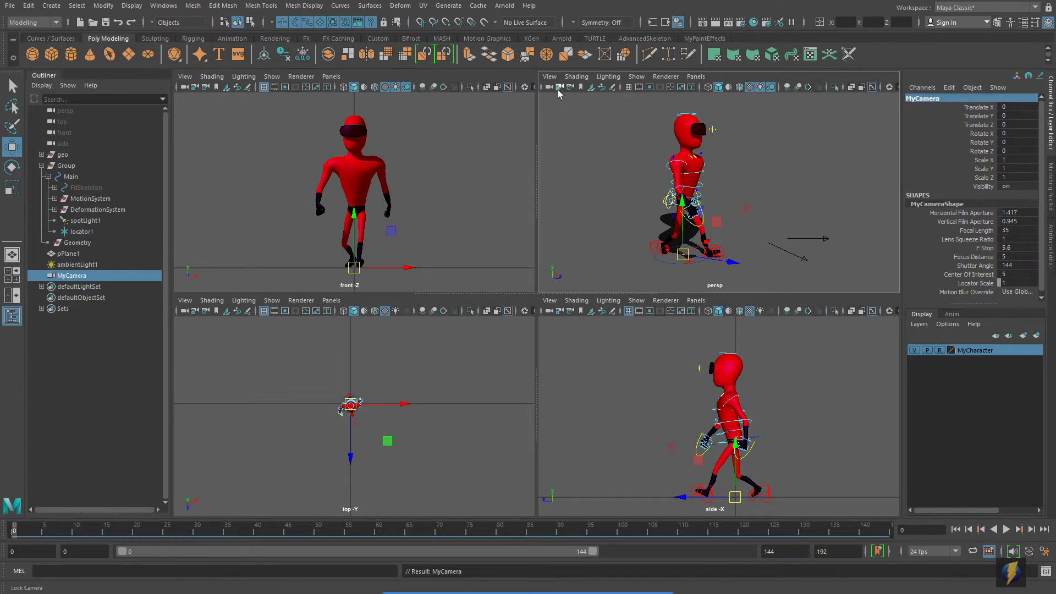
Step: Replace the front view with the view through MyCamera
left_click(333, 77)
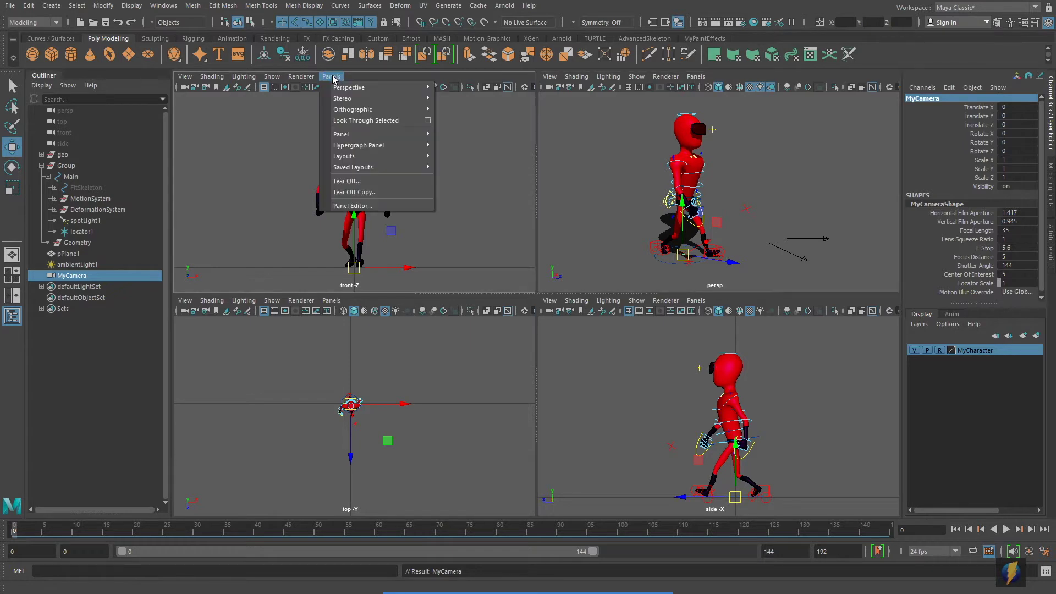
mouse_move(338, 90)
left_click(486, 192)
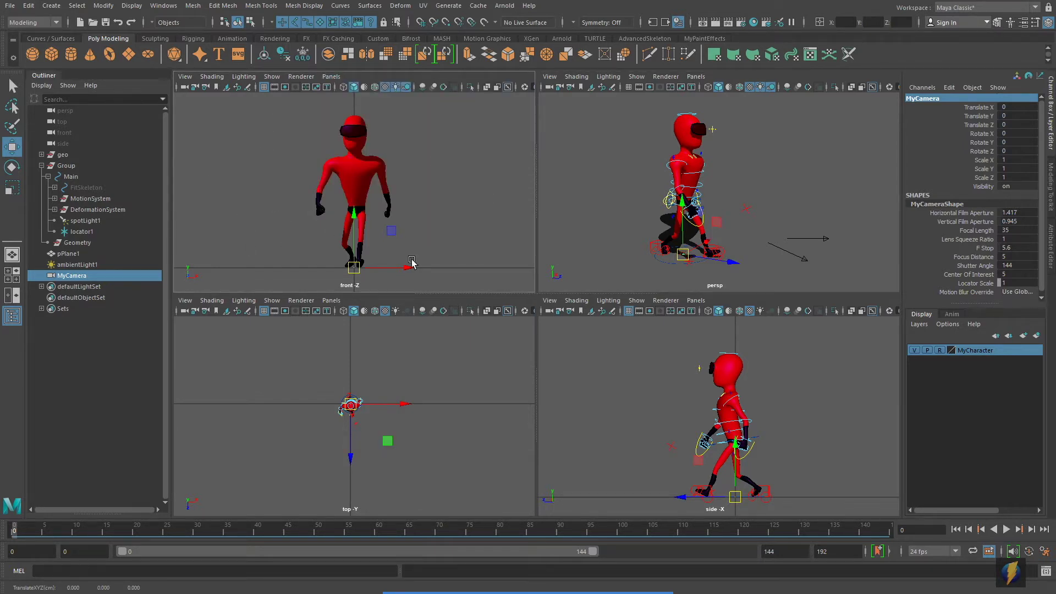
left_click(331, 77)
mouse_move(352, 88)
left_click(465, 91)
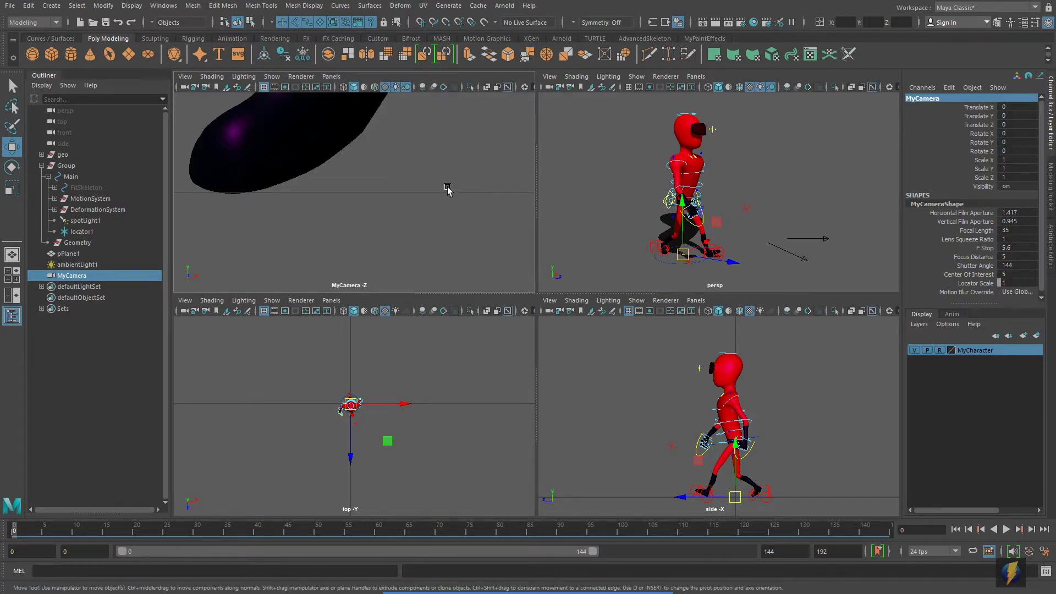
Step: Maximize the MyCamera view and frame the whole character, positioning the camera at about X -273, Y 132, Z 268 with rotation -11.4, -57.2, 0
key("space")
right_click_drag(615, 184, 350, 192, "alt")
middle_click_drag(544, 157, 487, 289, "alt")
right_click_drag(649, 242, 464, 239, "alt")
left_click_drag(499, 213, 638, 214, "alt")
middle_click_drag(638, 214, 489, 260, "alt")
right_click_drag(489, 260, 493, 260, "alt")
mouse_move(490, 250)
middle_mouse_down("alt")
mouse_move(514, 260)
mouse_move(498, 262)
middle_mouse_up("alt")
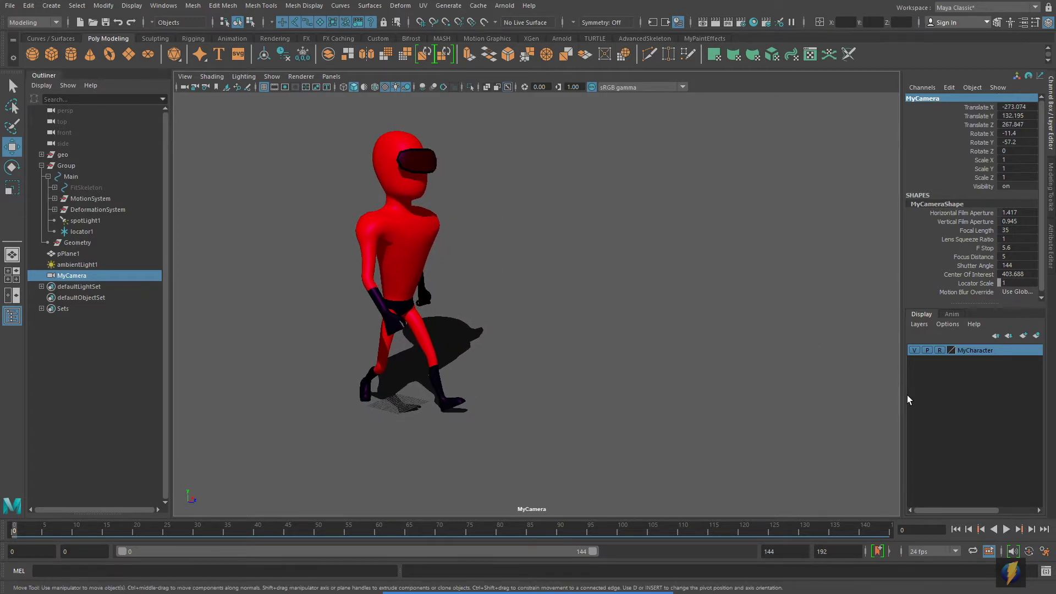
Step: Play the walk animation through the static MyCamera, stop it, and return to frame 0
left_click(1005, 529)
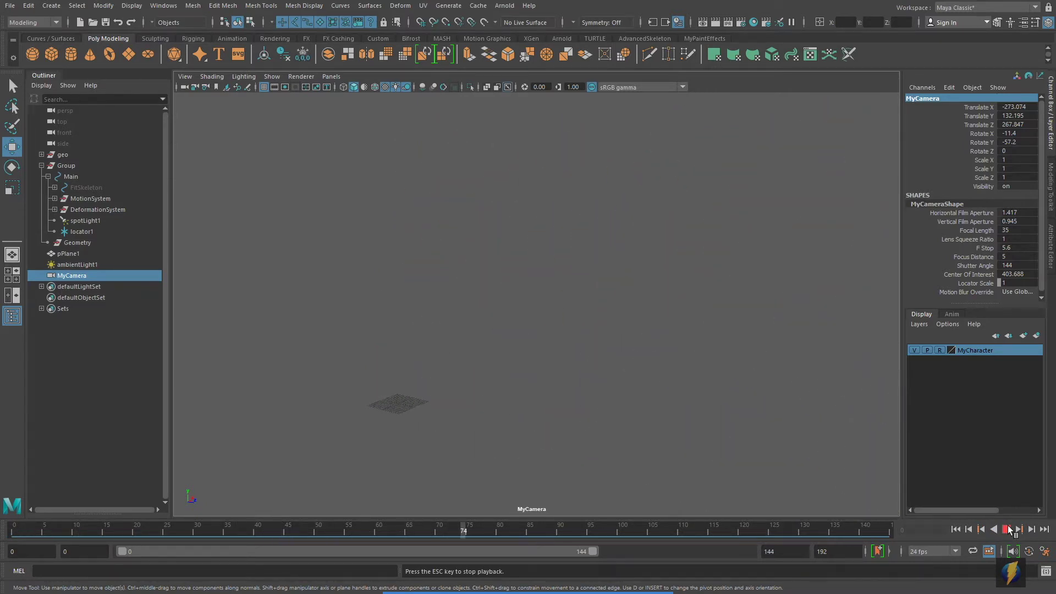
left_click(1009, 529)
left_click(955, 529)
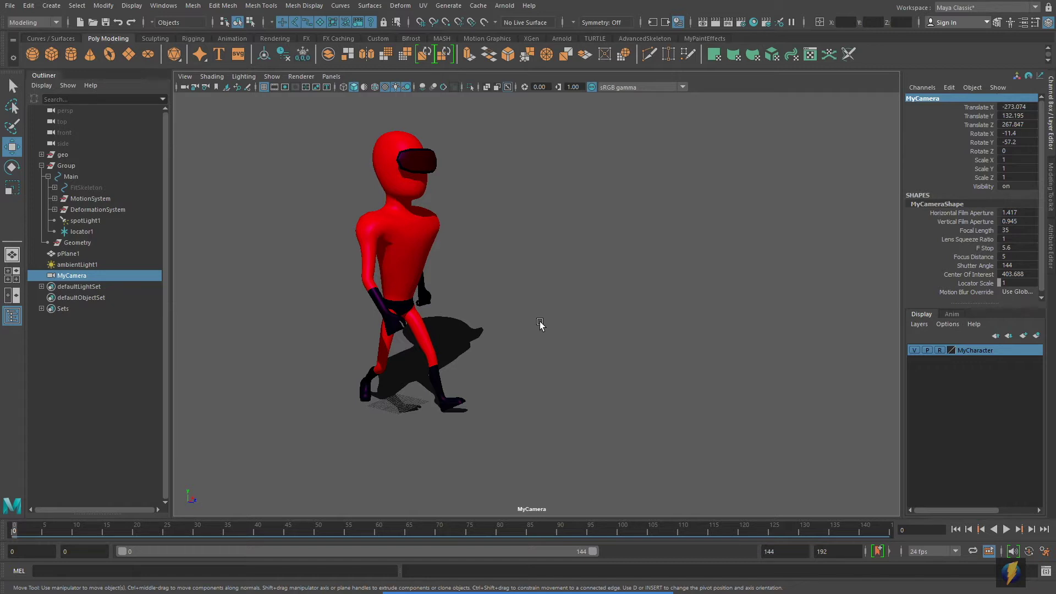
Step: Key all of MyCamera's transform channels at frame 0 and move the current time to frame 144
left_click(12, 166)
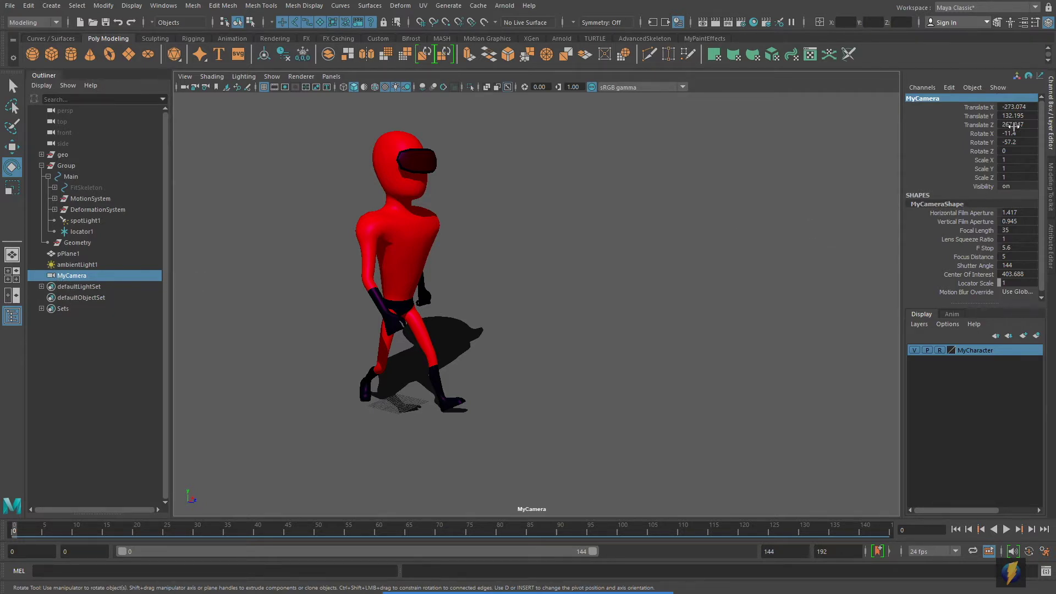
key("s")
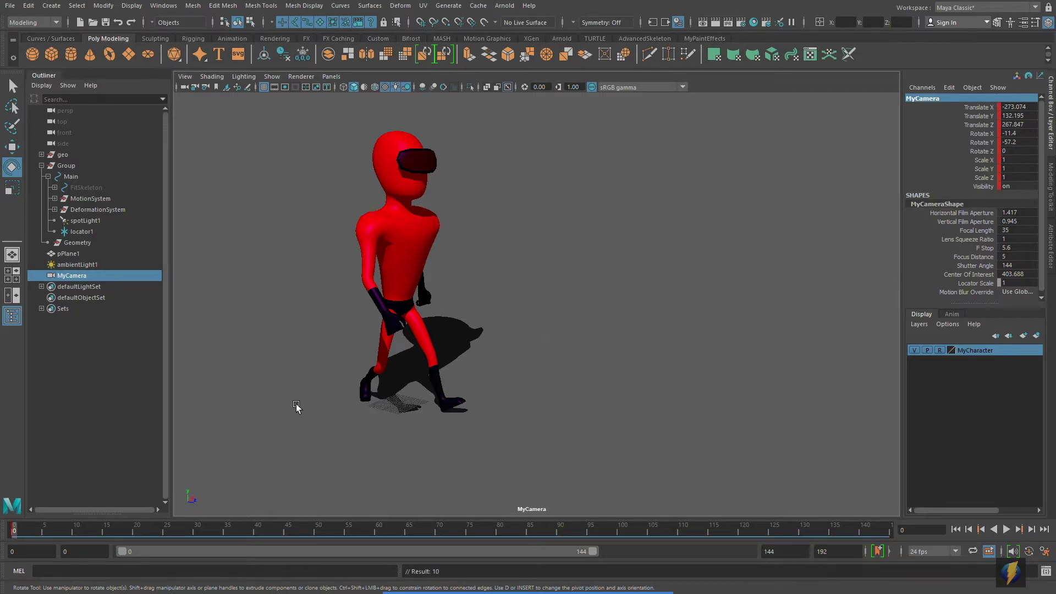
left_click_drag(18, 529, 612, 528)
left_click_drag(819, 528, 888, 528)
Step: Rotate MyCamera in the top view to about -147.7 degrees in Y to face the character, and key it at frame 144
key("space")
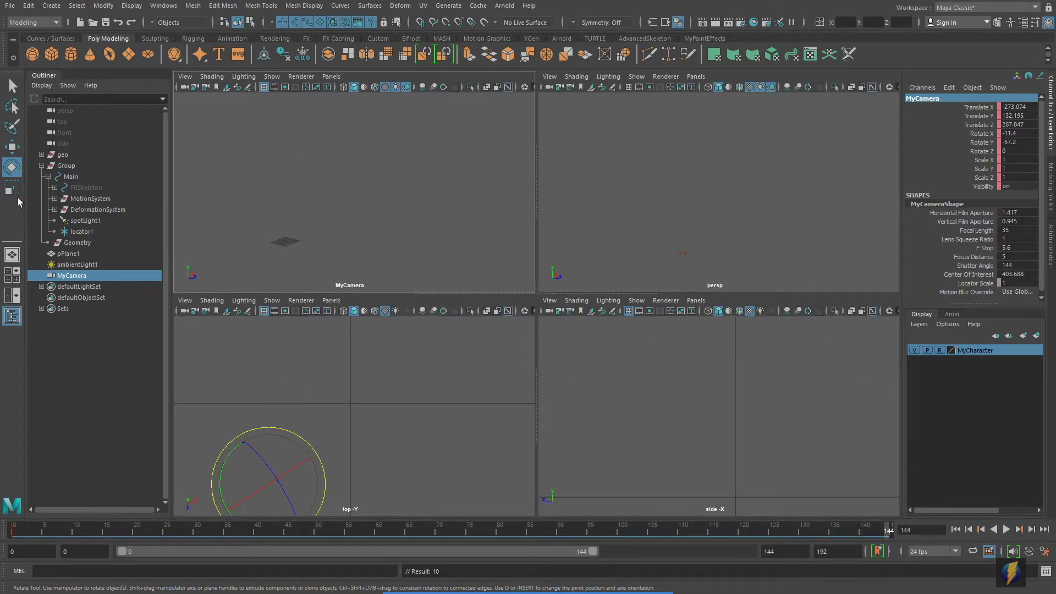
right_click_drag(371, 401, 234, 395, "alt")
middle_click_drag(406, 396, 370, 380, "alt")
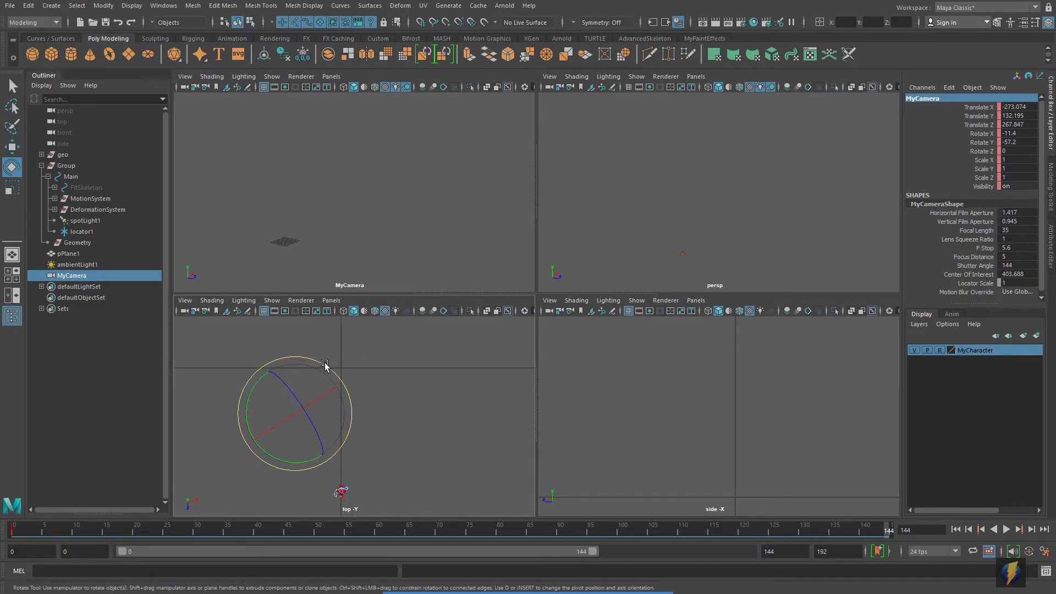
left_click_drag(324, 365, 385, 469)
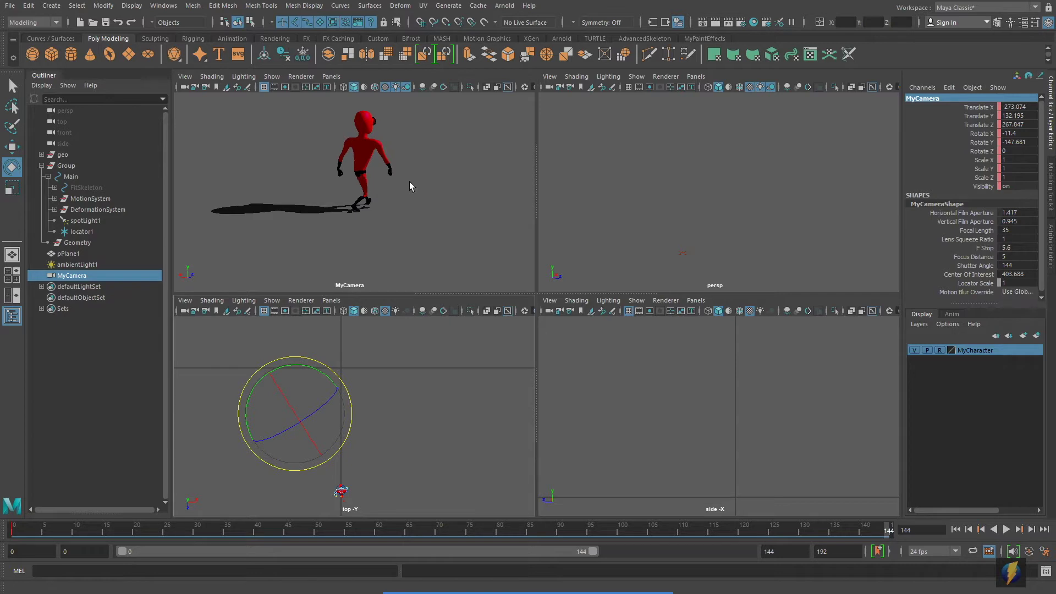
key("space")
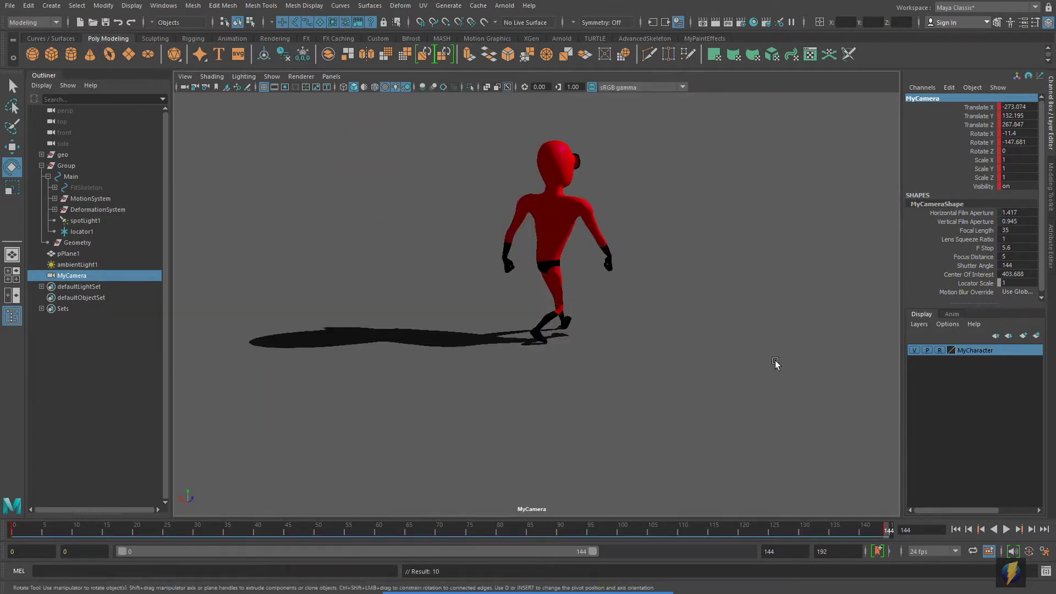
Step: Play back the keyed MyCamera rotation from frame 0, stop it, and return to the first frame
left_click(955, 529)
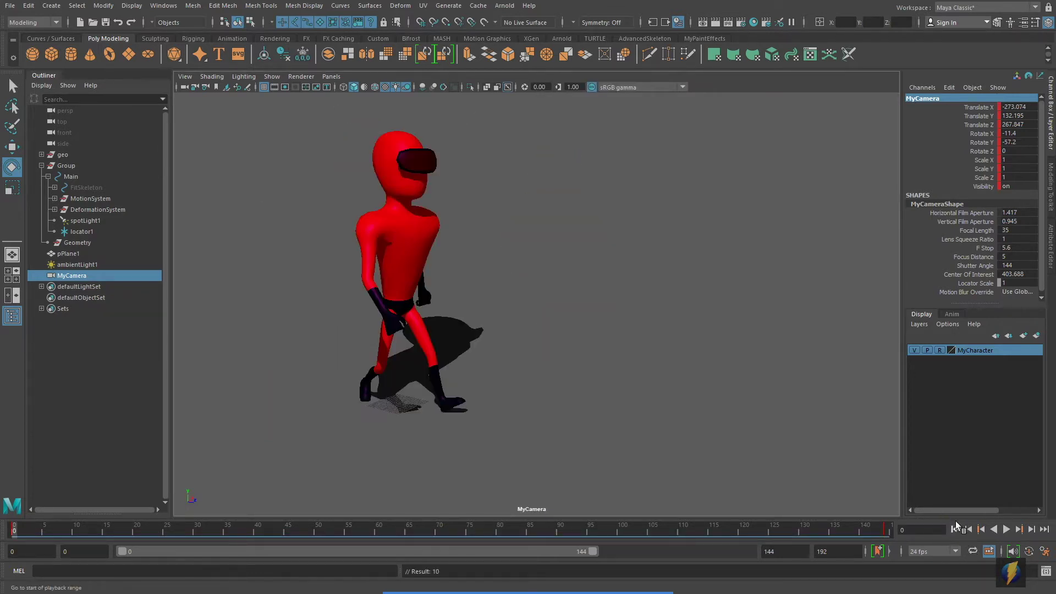
left_click(1005, 529)
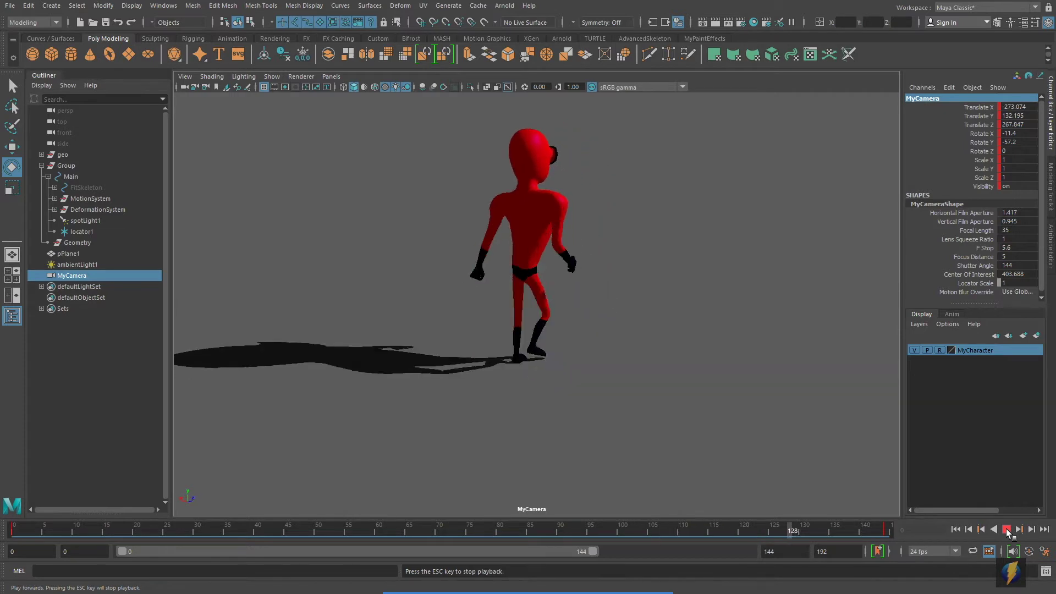
left_click(1007, 530)
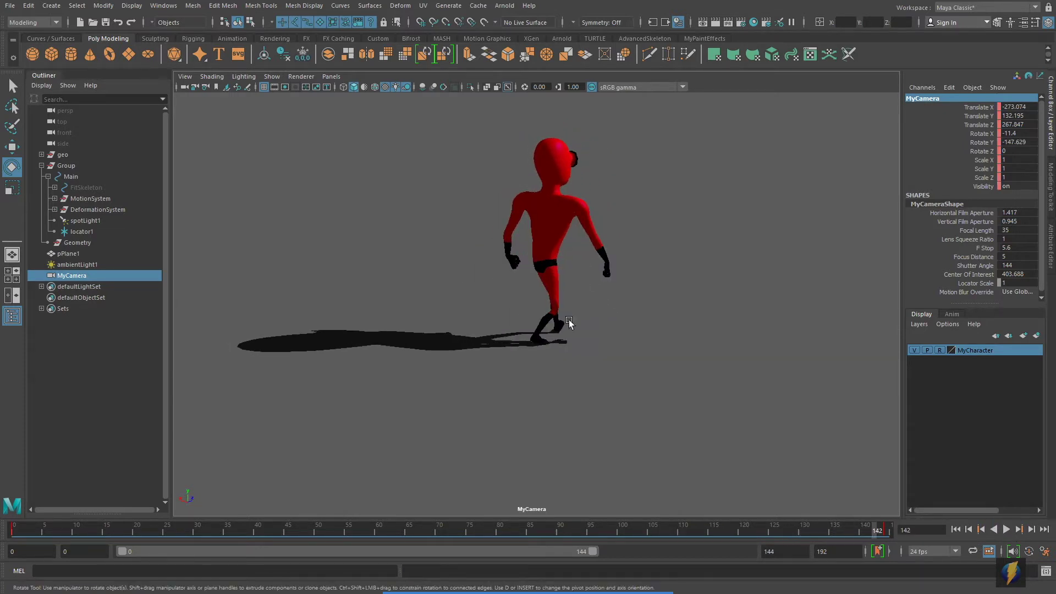
left_click(957, 529)
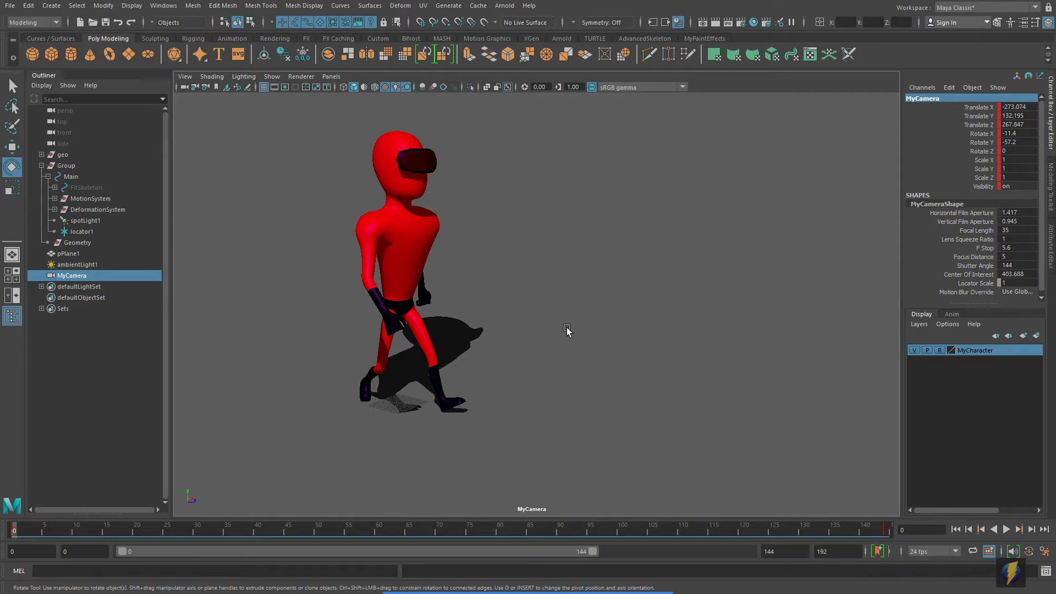
Step: Create a Camera and Aim rig in the scene
left_click(49, 7)
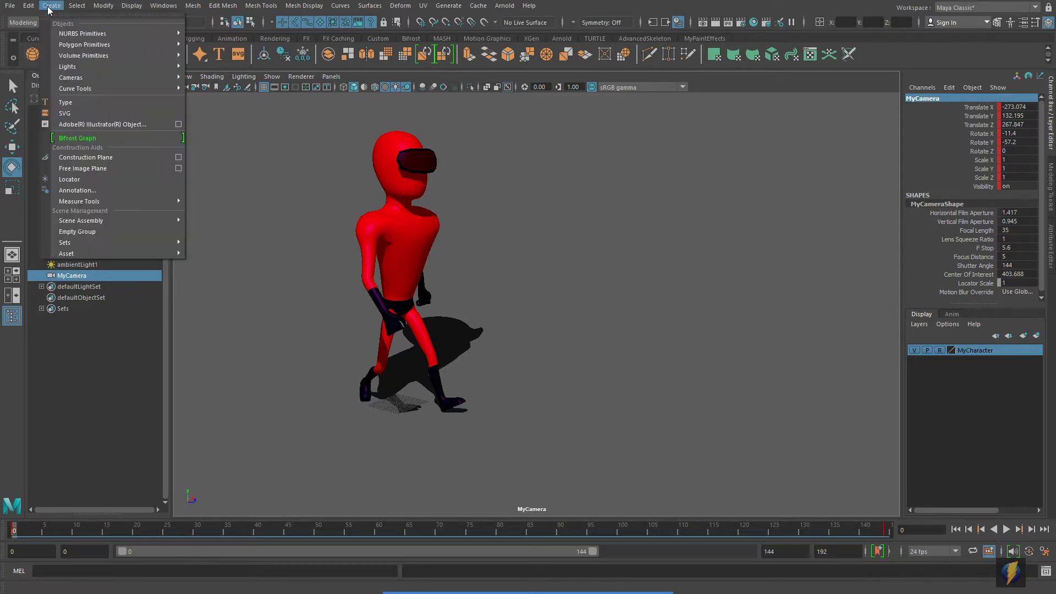
mouse_move(69, 77)
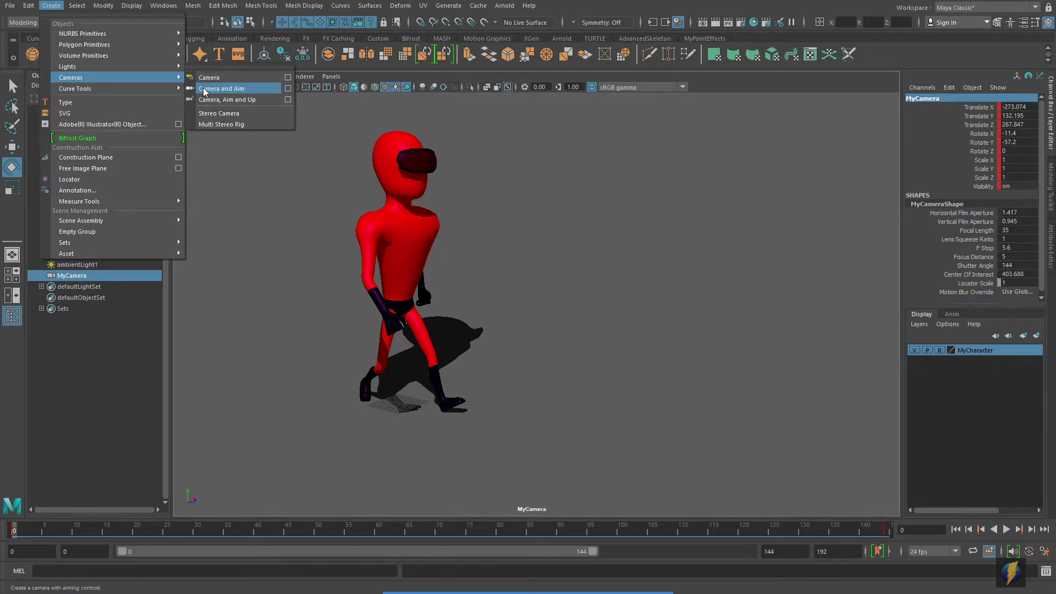
left_click(255, 88)
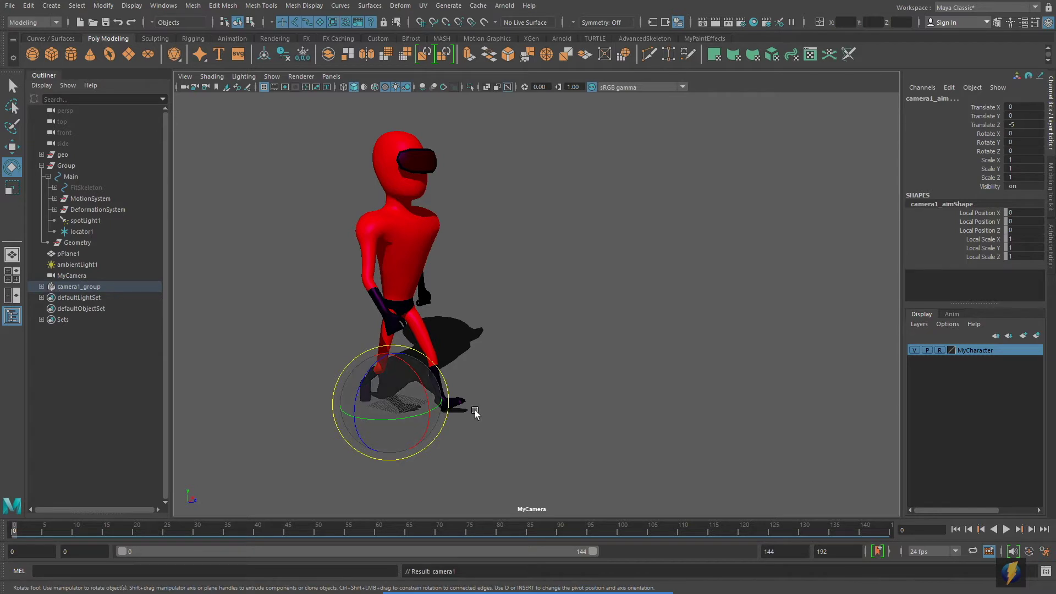
mouse_move(567, 591)
left_click(566, 575)
mouse_move(542, 168)
left_mouse_down()
mouse_move(474, 182)
mouse_move(175, 194)
mouse_move(114, 287)
left_mouse_up()
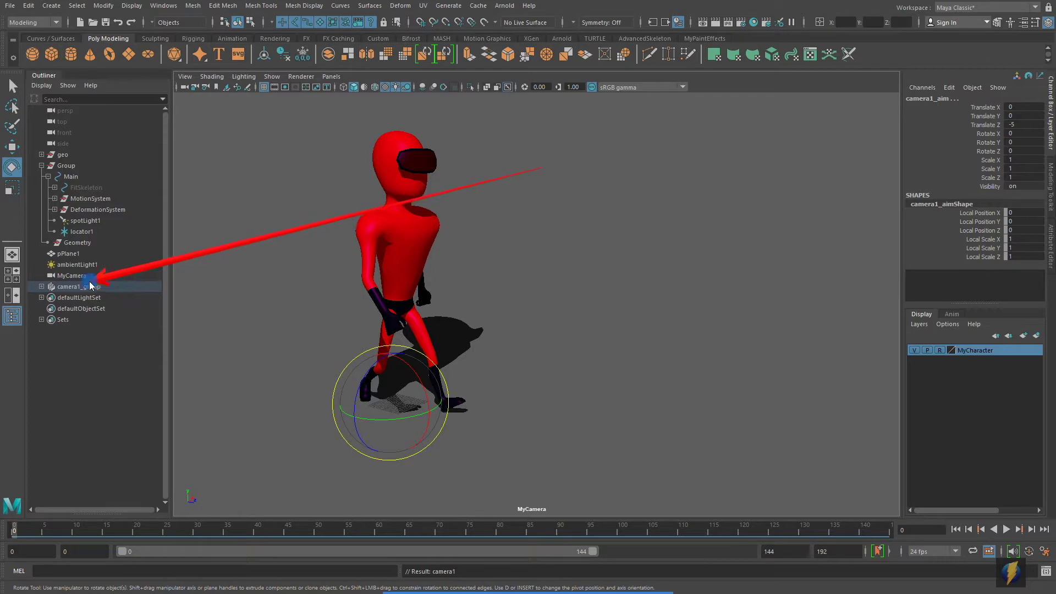
Step: Inspect the camera and aim nodes inside camera1_group, and show the four-view layout with camera1 selected
left_click(41, 287)
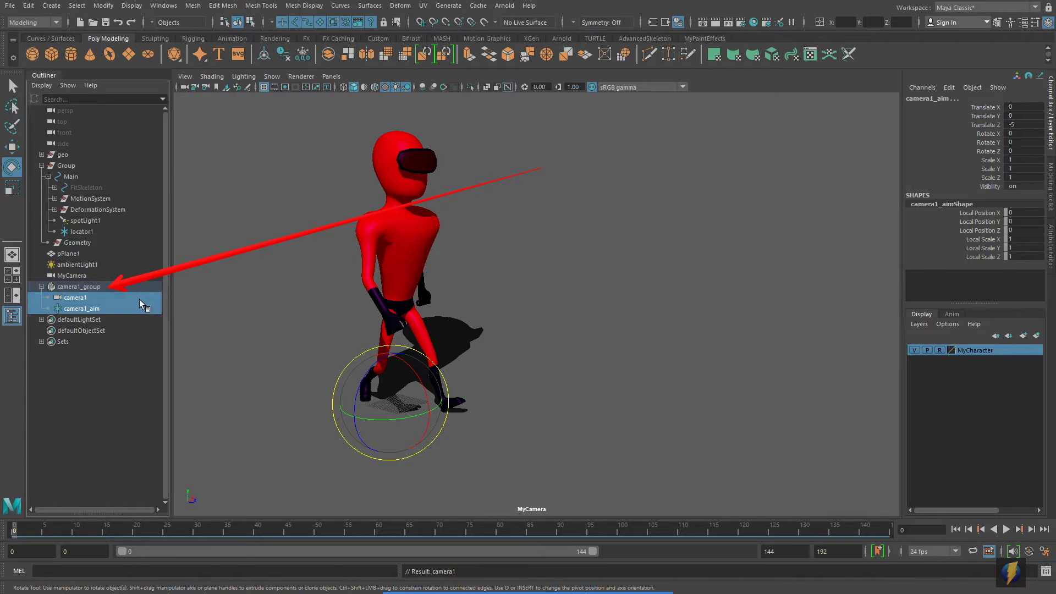
left_click(85, 299)
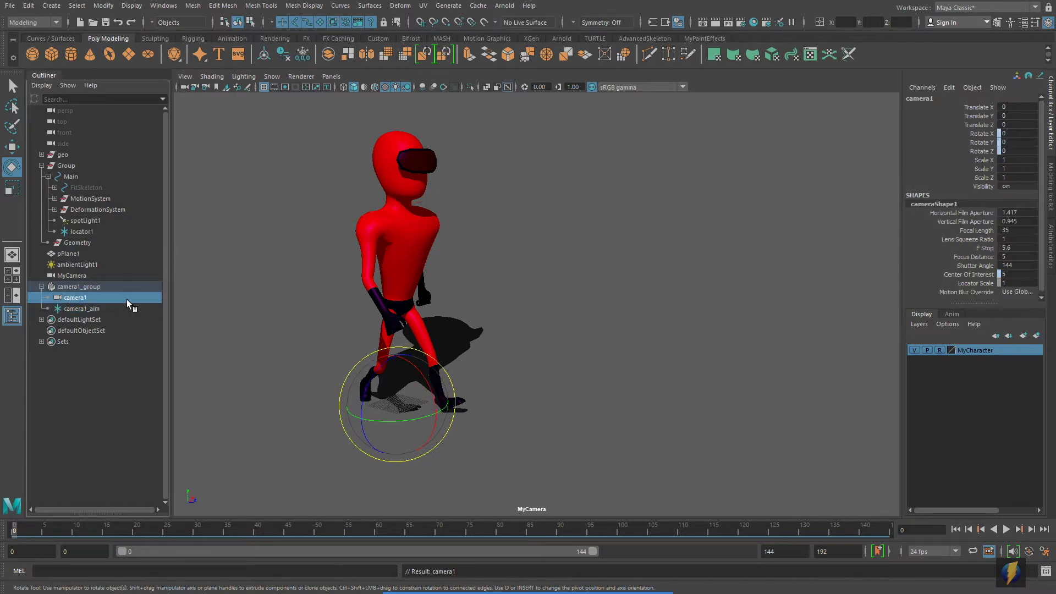
left_click(92, 307)
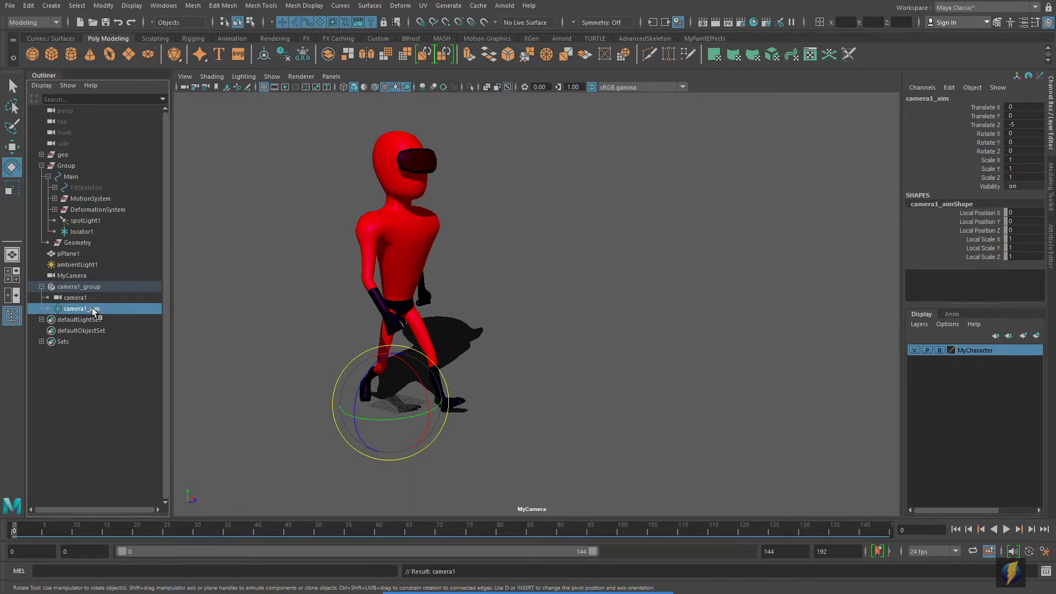
left_click(94, 297)
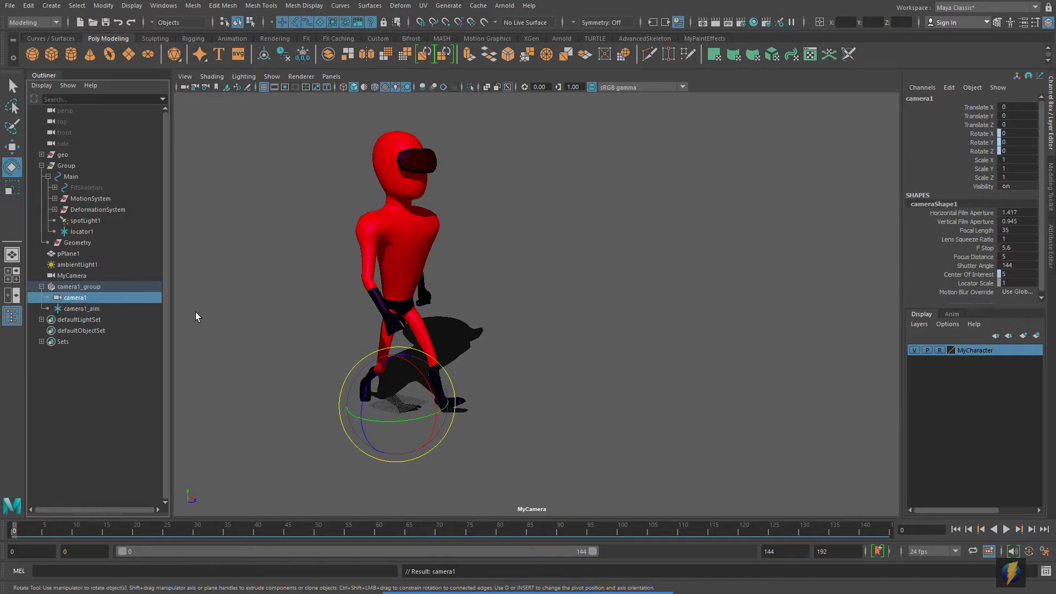
key("space")
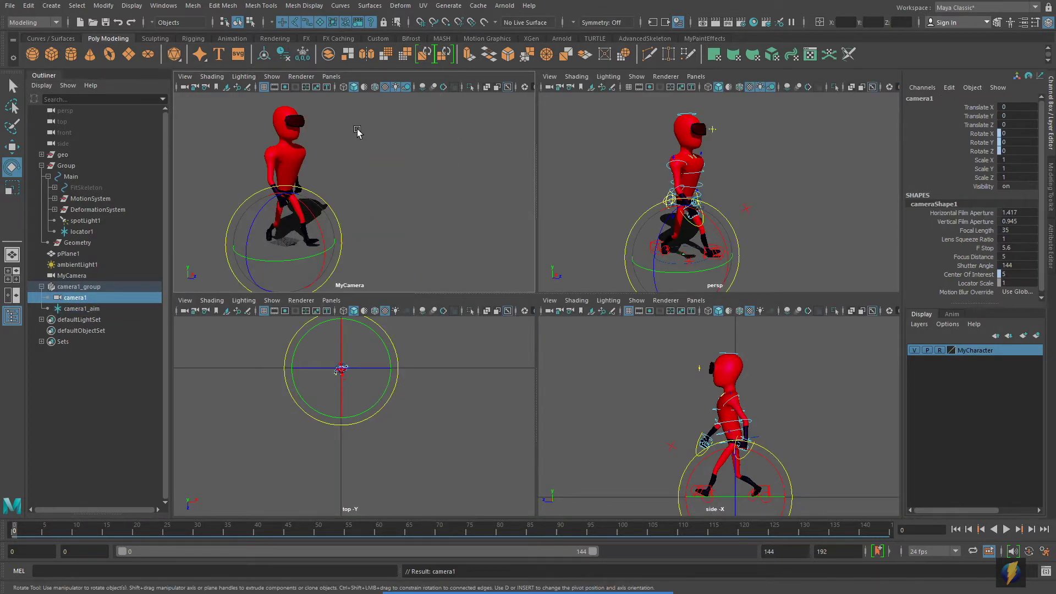
Step: Look through camera1 in the MyCamera view and frame the whole walking character, placing the camera at about X -209.2, Y 87.6, Z 296.8
left_click(331, 76)
mouse_move(339, 87)
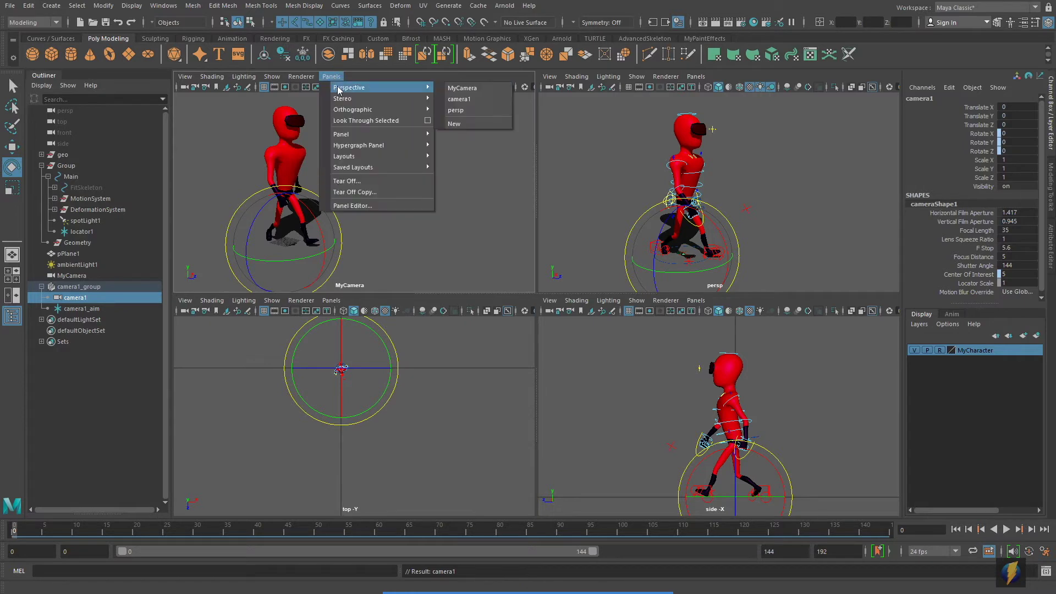
left_click(457, 100)
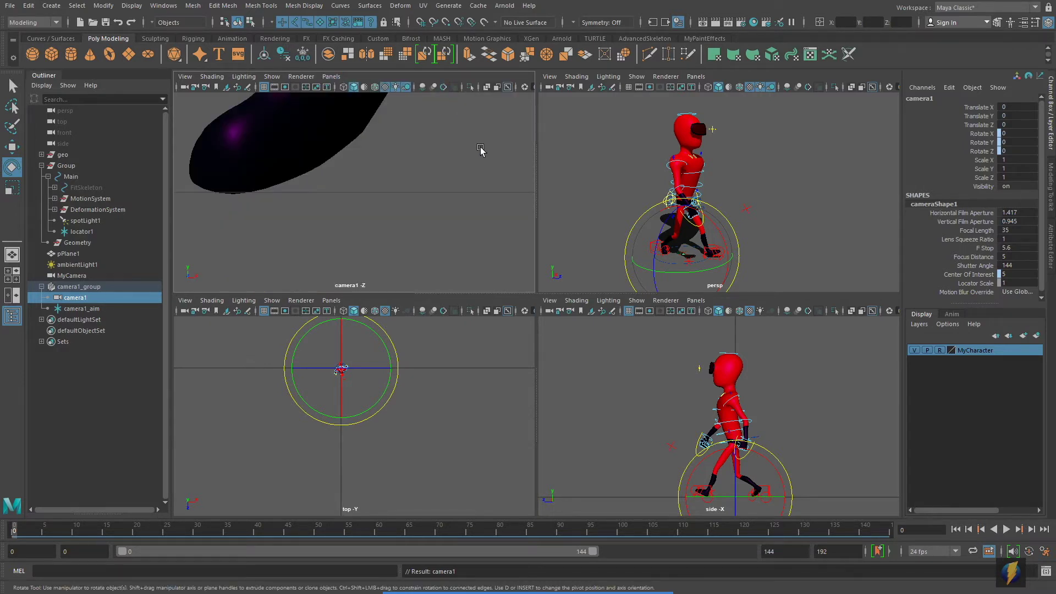
right_click_drag(485, 165, 112, 163, "alt")
right_click_drag(388, 154, 316, 146, "alt")
middle_click_drag(353, 140, 337, 184, "alt")
left_click_drag(336, 184, 366, 203, "alt")
middle_click_drag(366, 202, 358, 204, "alt")
right_click_drag(432, 192, 371, 189, "alt")
middle_click_drag(385, 188, 362, 187, "alt")
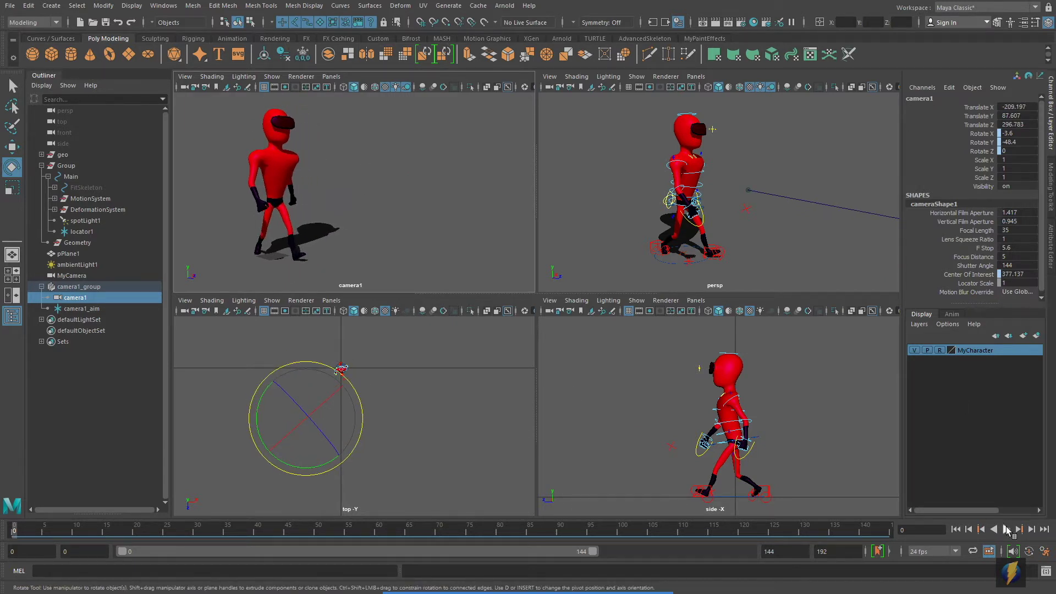
Step: Play back the walk through the unkeyed camera1, stop it, and return to frame 0
left_click(1005, 529)
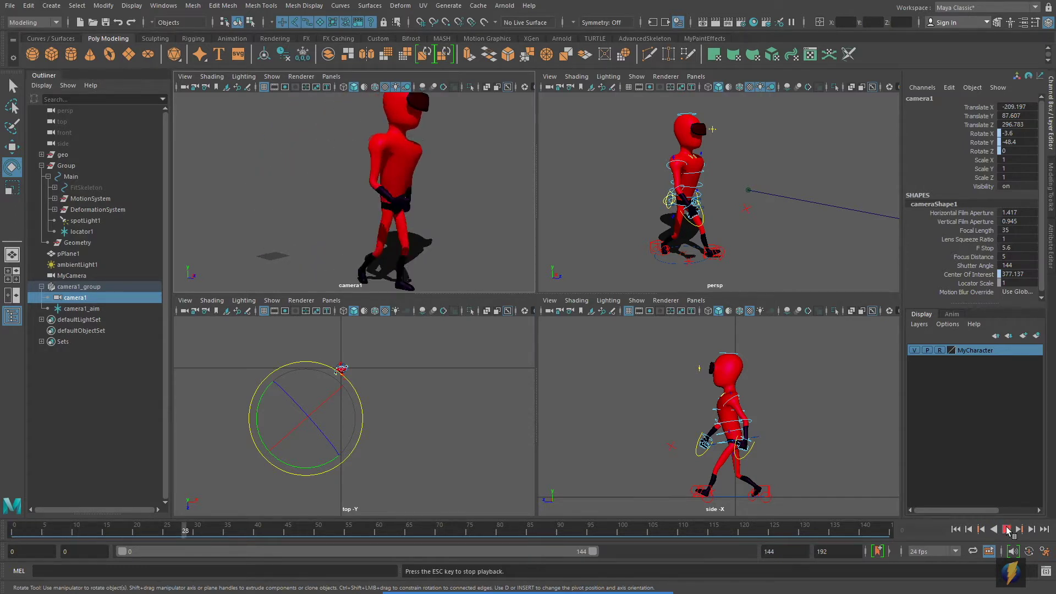
left_click(1006, 529)
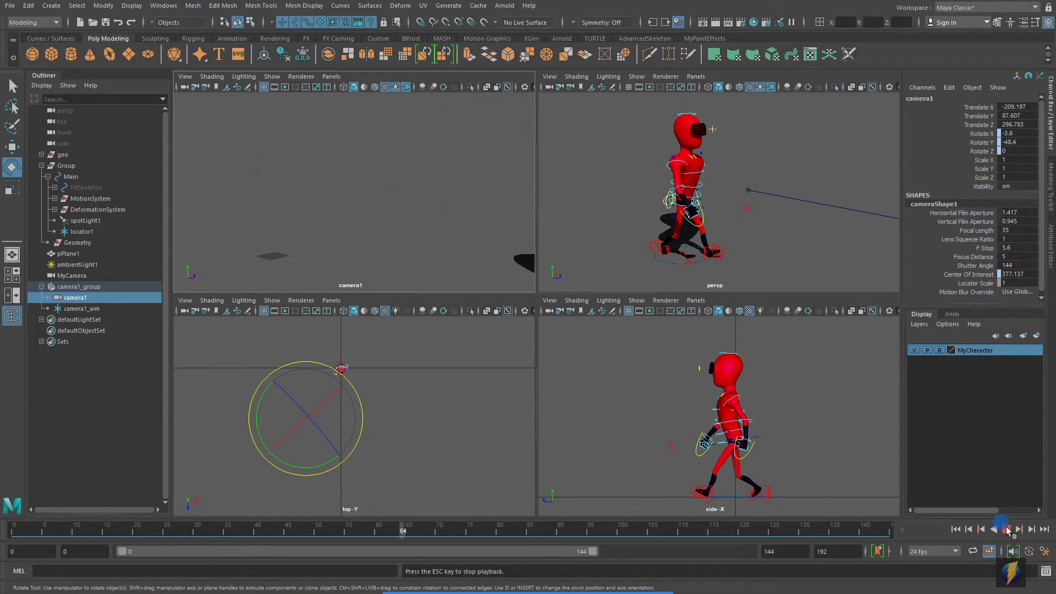
left_click(954, 529)
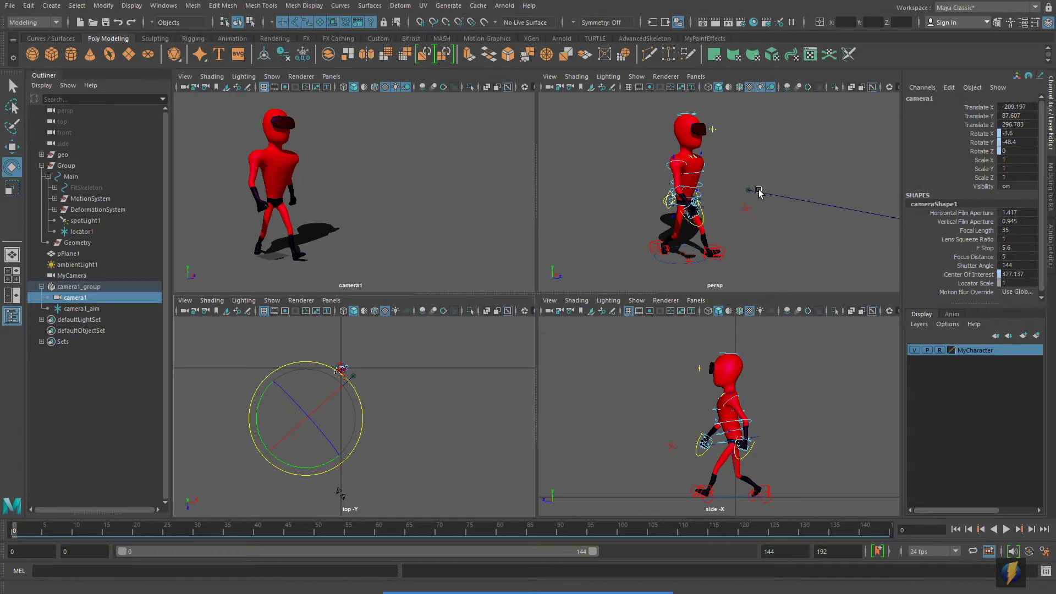
Step: Examine camera1's aim point beside the character in an enlarged perspective view, and return to the four-view layout
key("space")
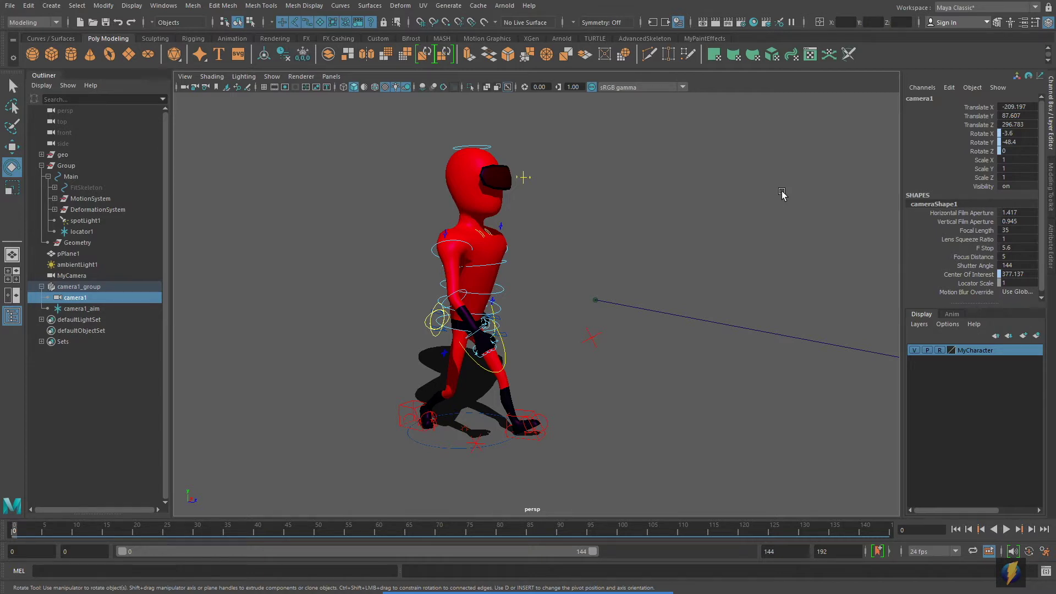
left_click_drag(650, 307, 728, 269, "alt")
left_click_drag(470, 326, 456, 298, "alt")
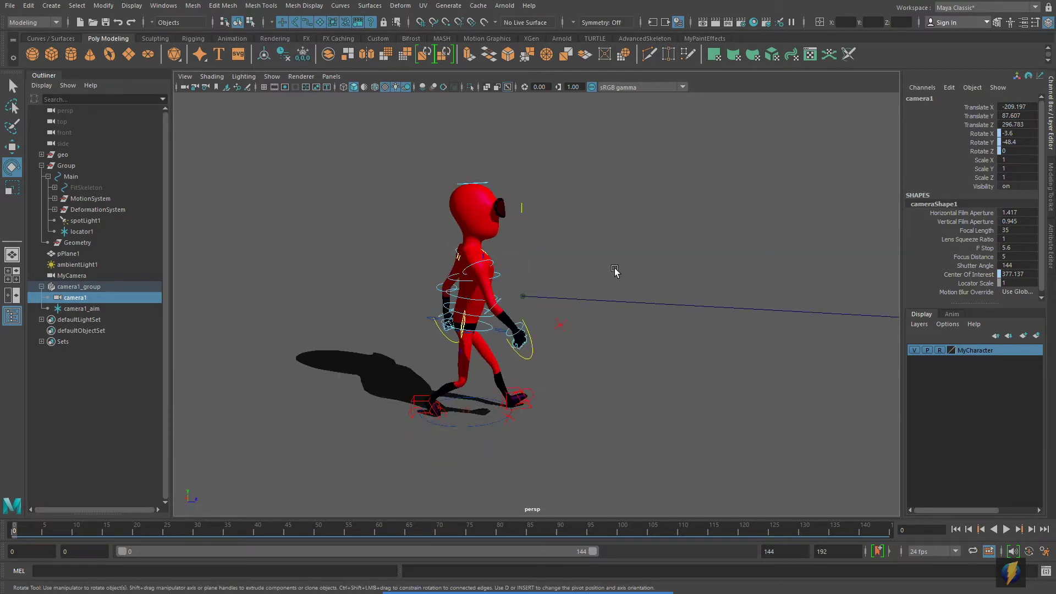
middle_click_drag(618, 271, 702, 266, "alt")
right_click_drag(655, 258, 607, 314, "alt")
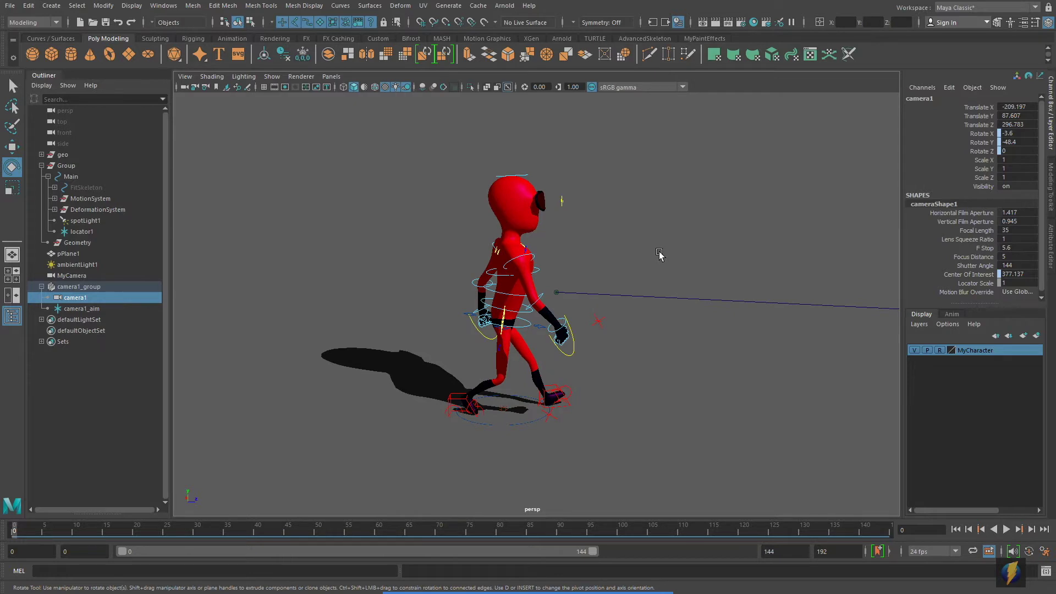
key("space")
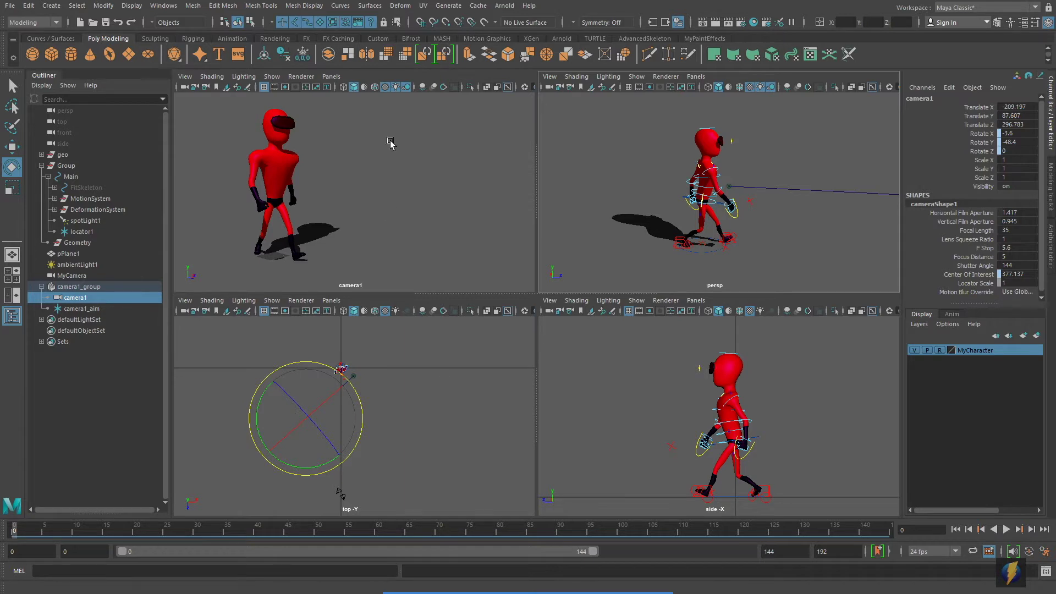
Step: Pull camera1 back slightly from the character to about X -225.0, Y 88.9, Z 310.8 in its own view
key("space")
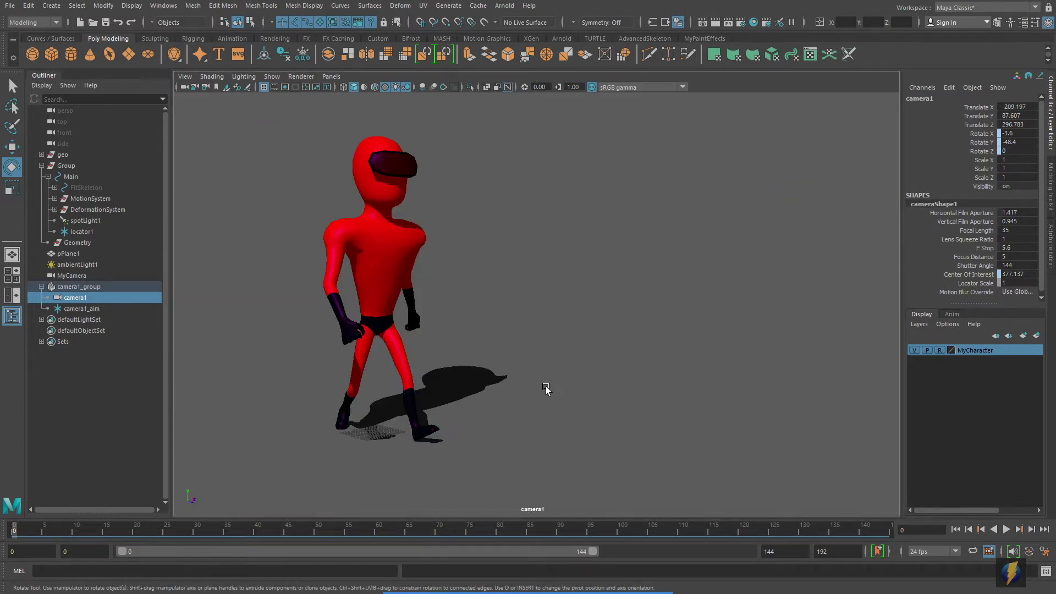
scroll(573, 311, "down", 4)
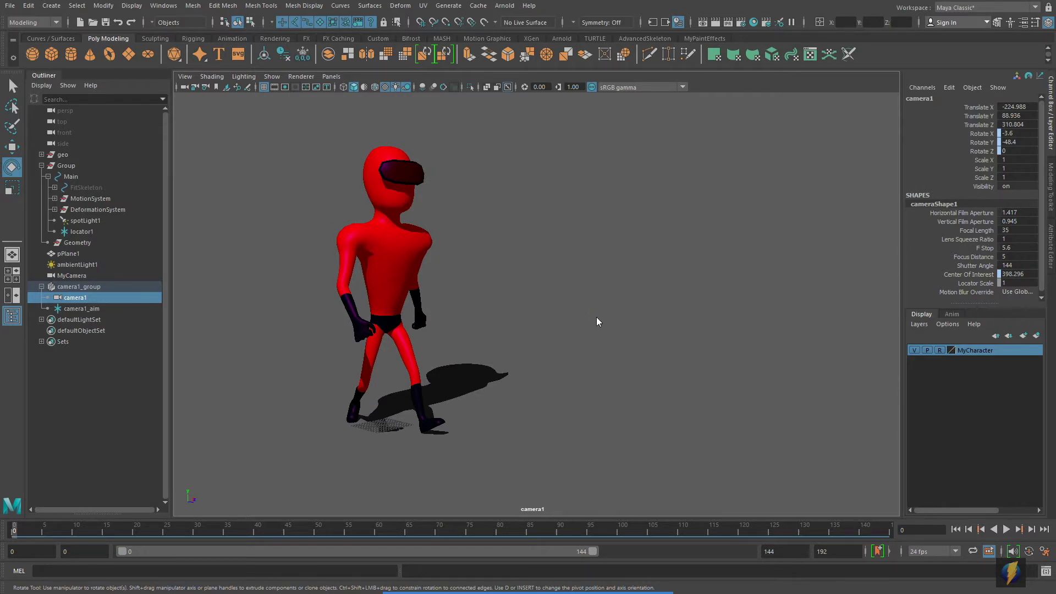
key("space")
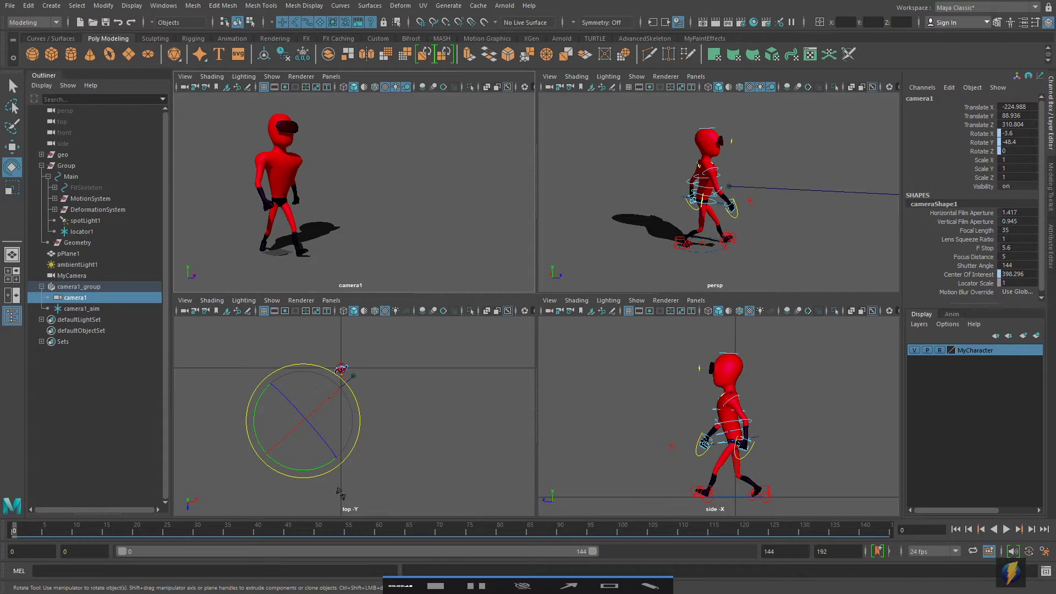
Step: Move camera1_aim onto the character in the top view, to about X -12.2 and Z 17.7
mouse_move(215, 380)
left_mouse_down()
mouse_move(95, 298)
mouse_move(94, 308)
left_mouse_up()
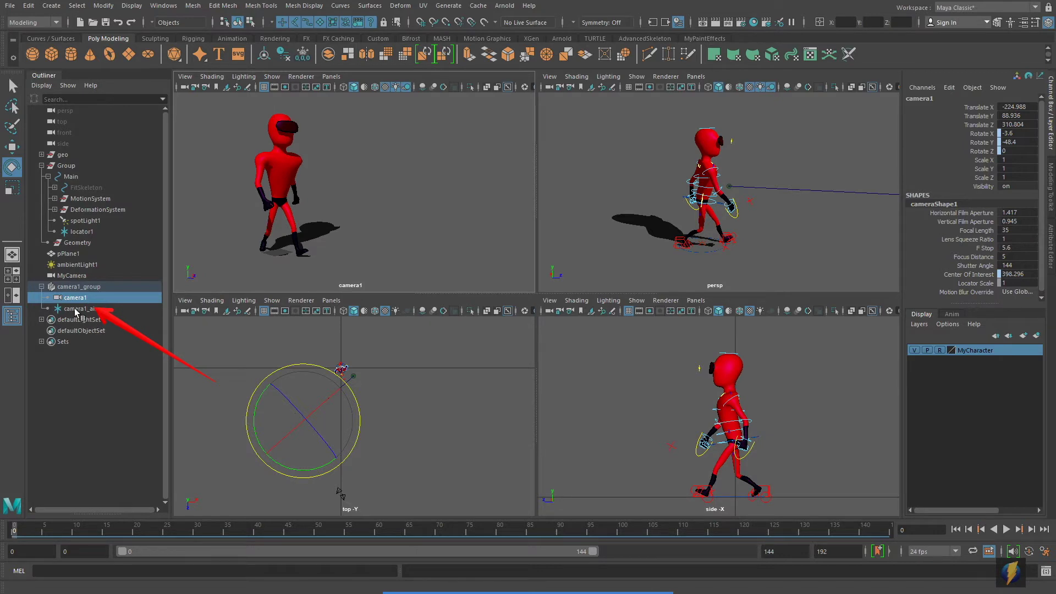
left_click(75, 309)
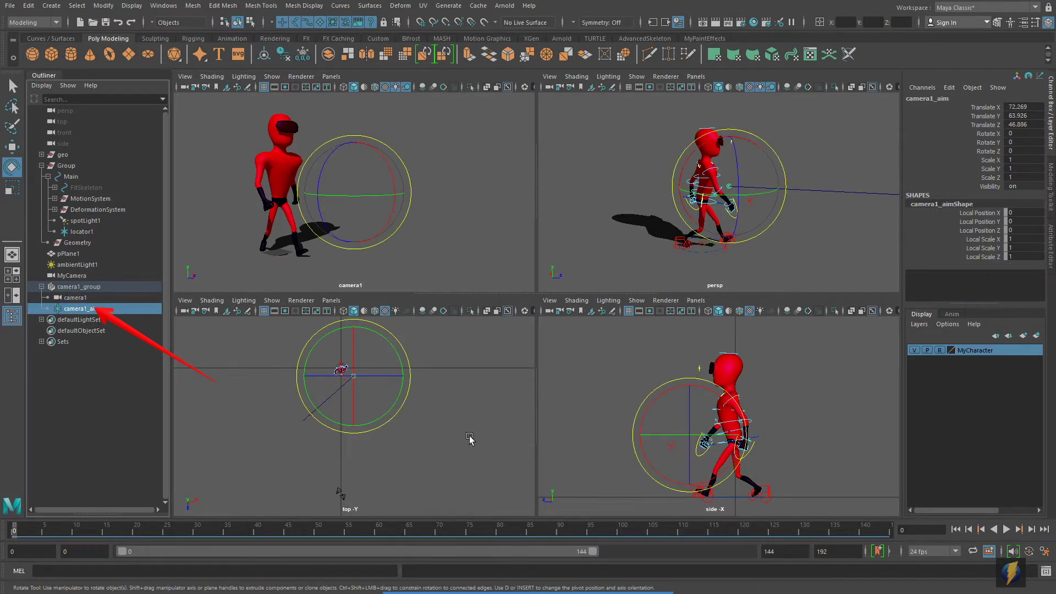
key("space")
key("w")
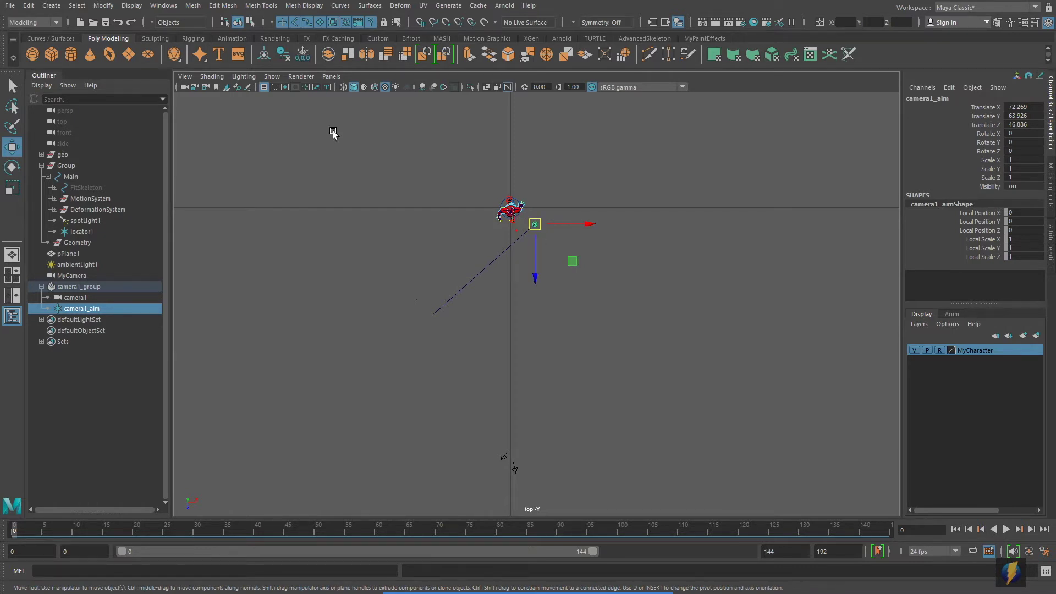
key("space")
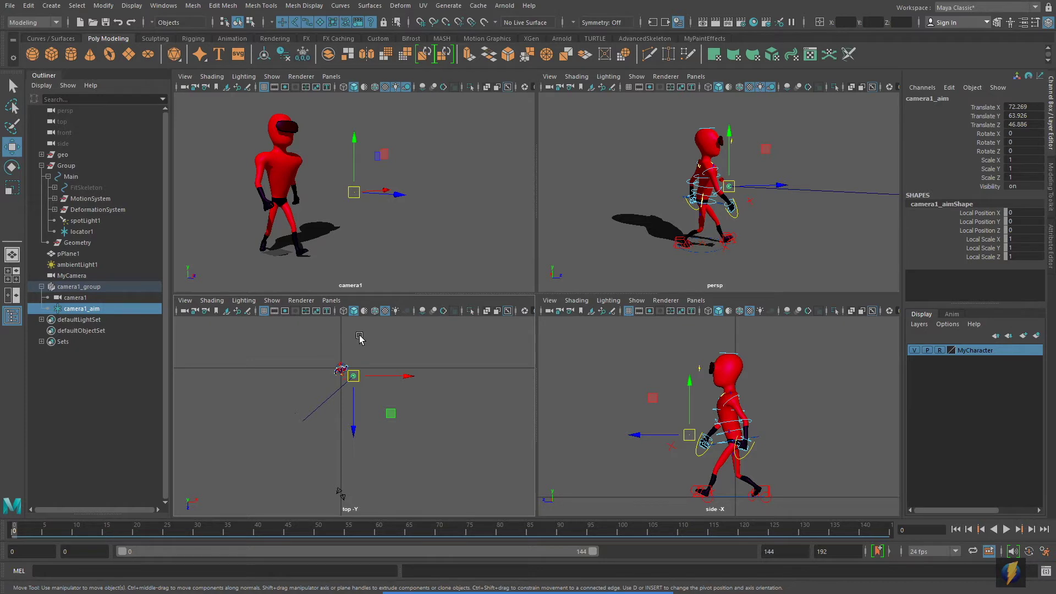
mouse_move(352, 373)
left_mouse_down()
mouse_move(321, 360)
mouse_move(355, 386)
mouse_move(332, 367)
mouse_move(348, 375)
left_mouse_up()
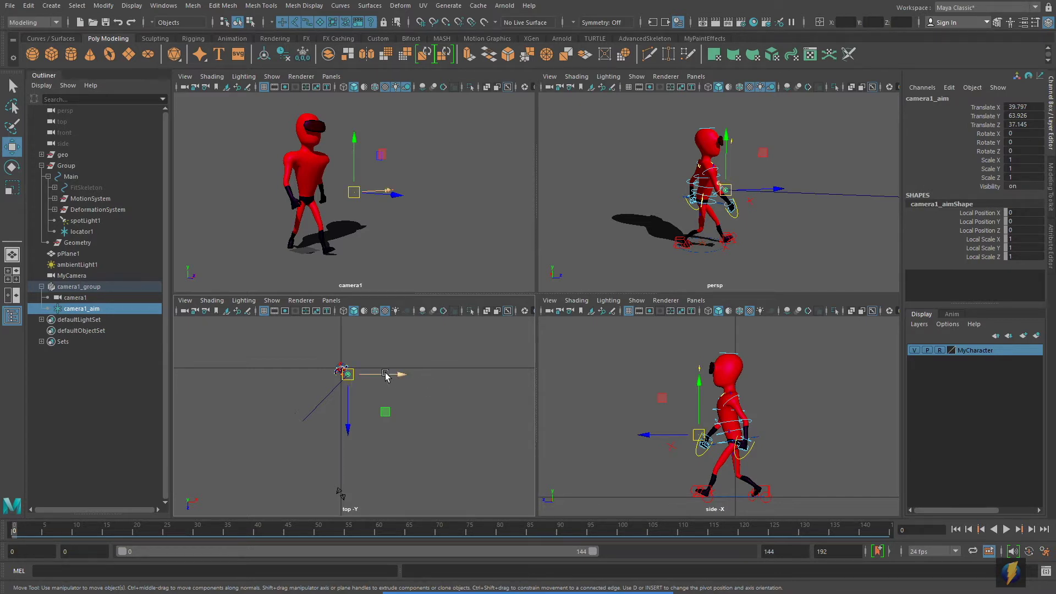
mouse_move(351, 378)
left_mouse_down()
mouse_move(364, 389)
mouse_move(322, 360)
mouse_move(354, 377)
mouse_move(328, 361)
mouse_move(339, 371)
left_mouse_up()
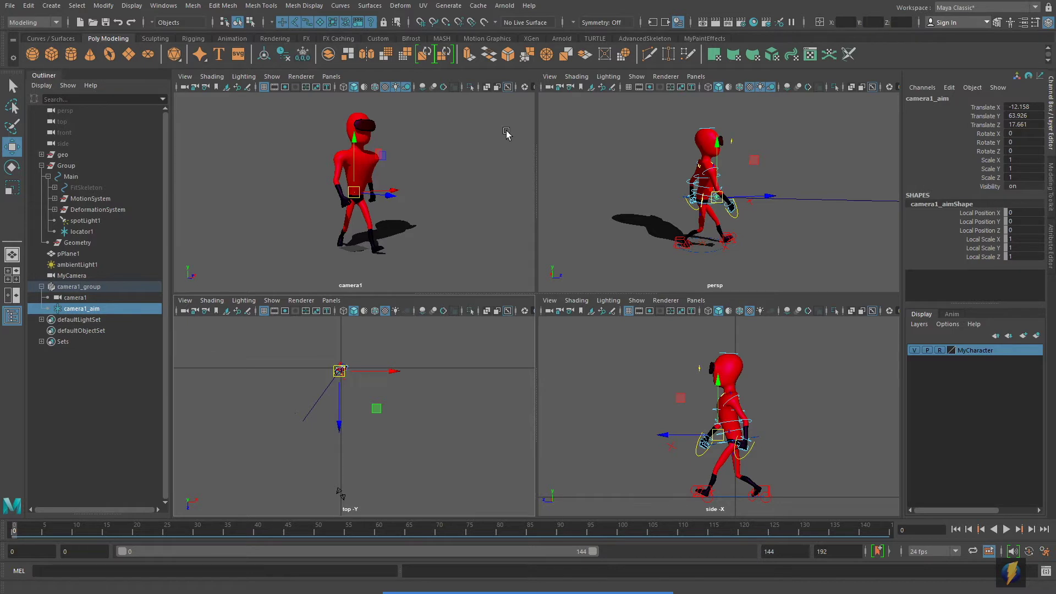
Step: Key camera1_aim at frame 0, and key it at frame 142 moved along Z to the character at about 715.8
key("s")
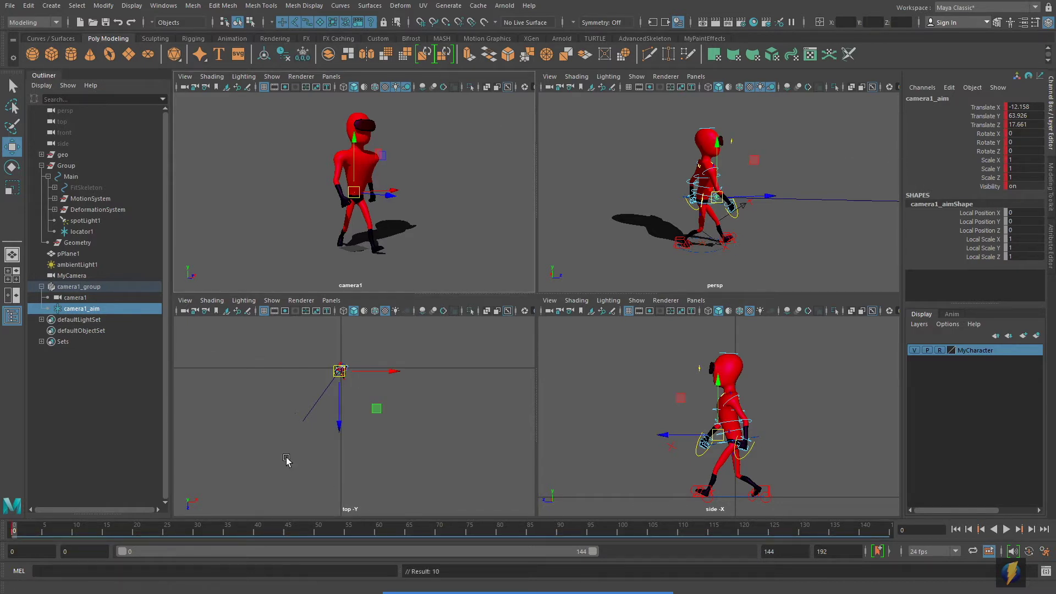
left_click_drag(16, 531, 448, 541)
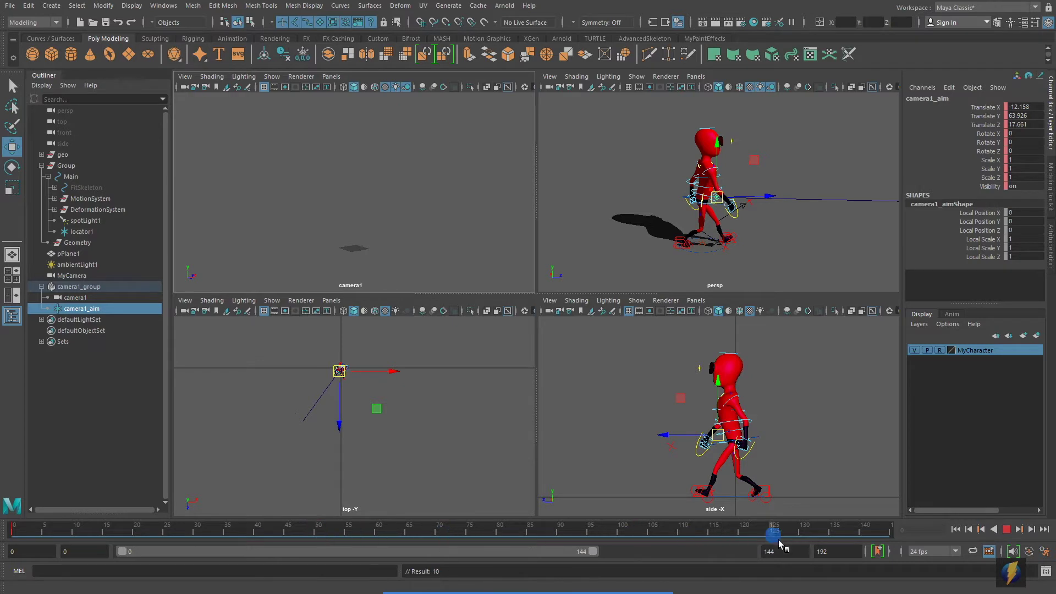
left_click_drag(871, 543, 878, 533)
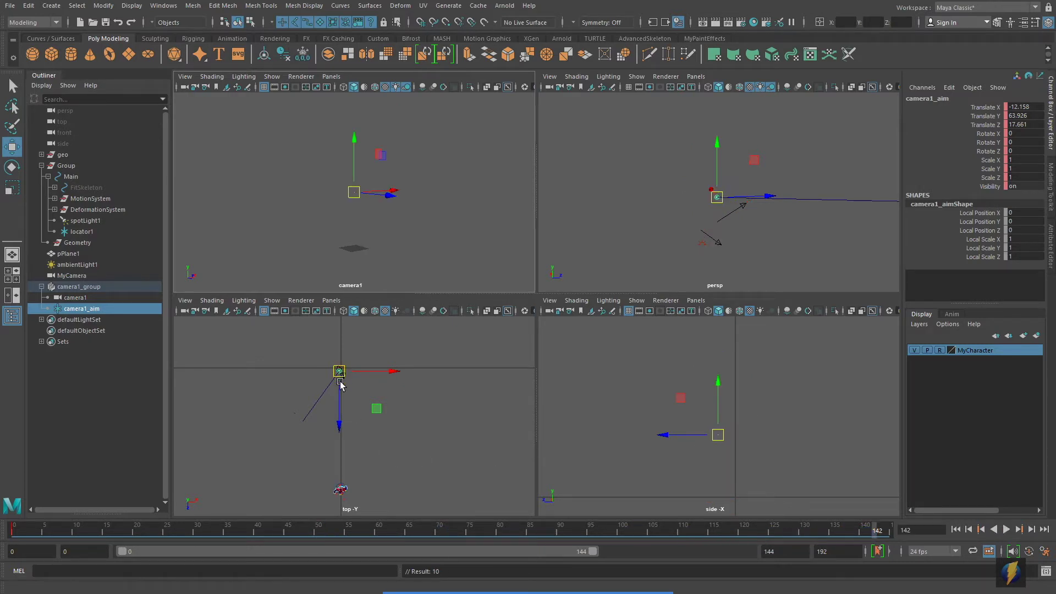
left_click_drag(339, 386, 364, 504)
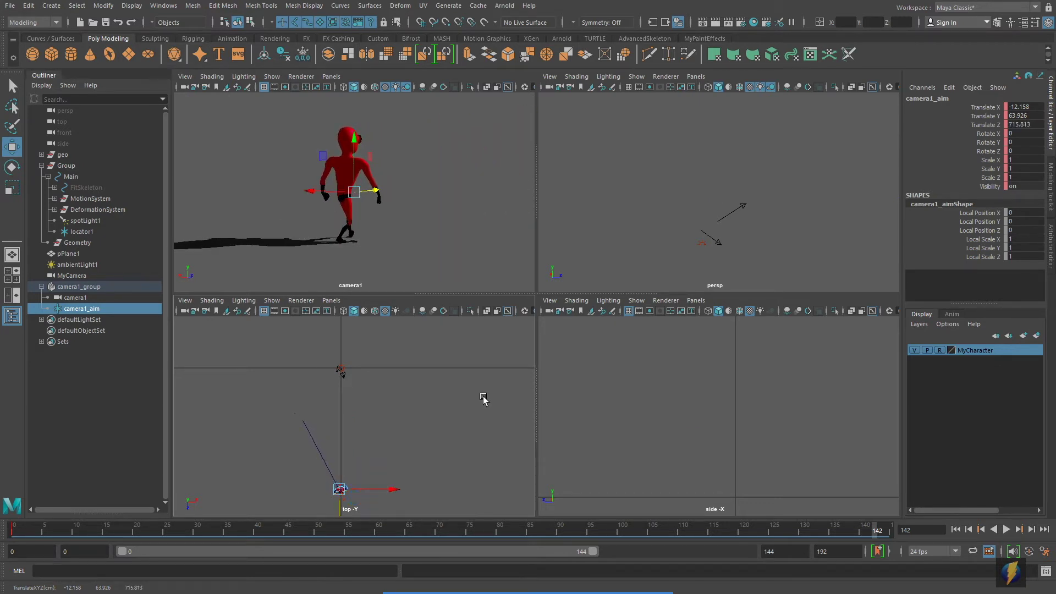
key("s")
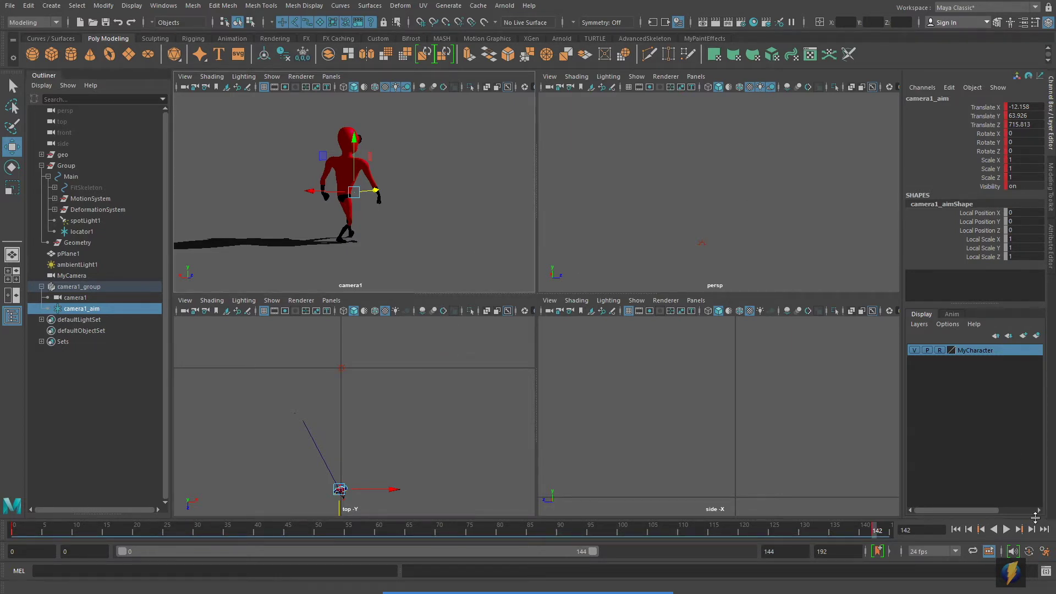
Step: Play back the keyed aim animation from frame 0 in an enlarged camera1 view, stop it, and return to the first frame
left_click(955, 531)
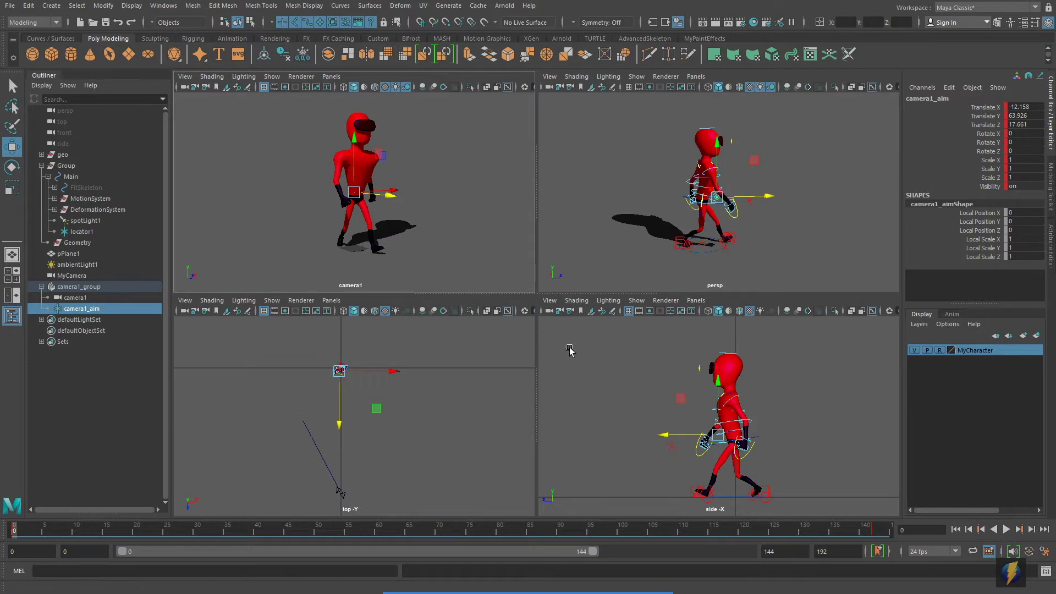
key("space")
left_click(1006, 530)
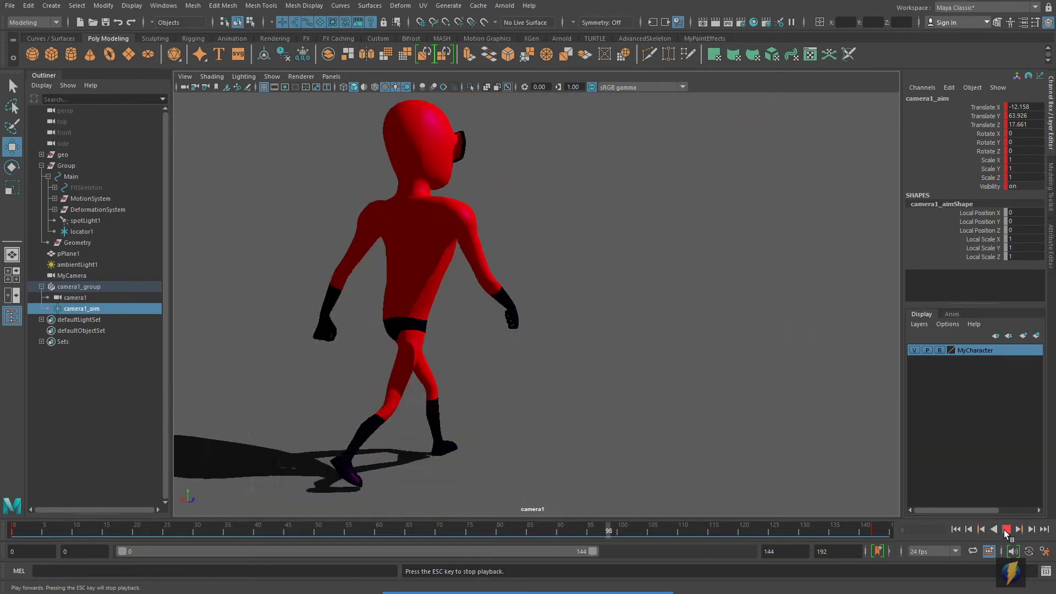
left_click(1004, 529)
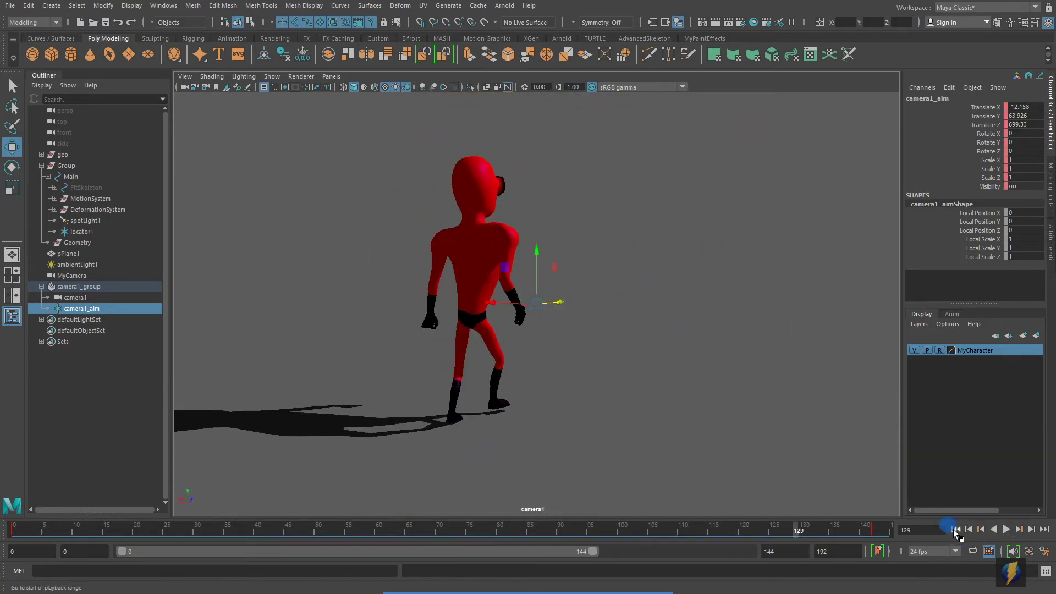
left_click(955, 529)
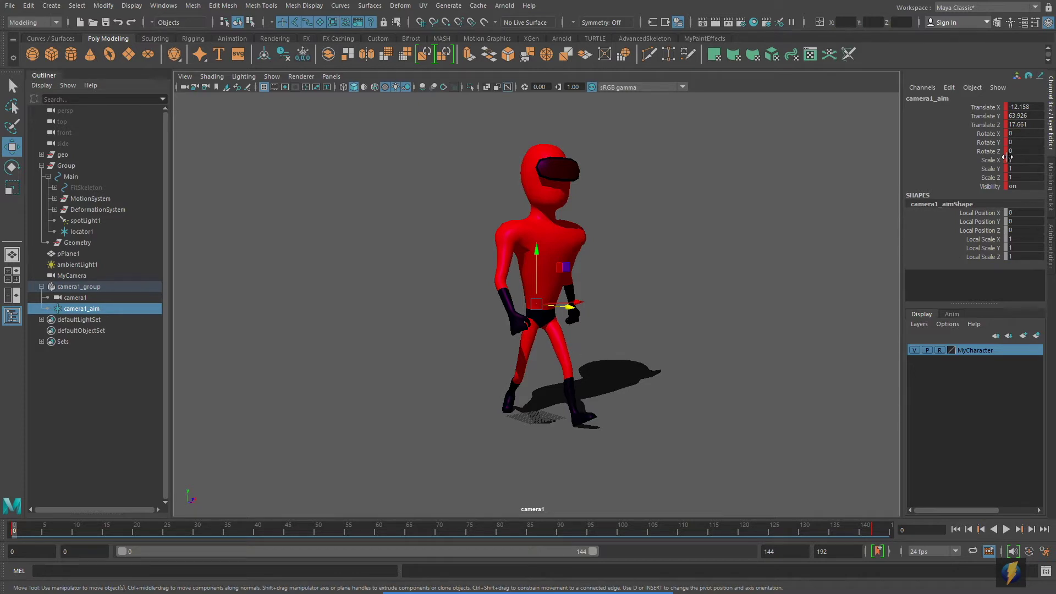
Step: Cut the keys from all camera1_aim channels, Translate X through Visibility
left_click_drag(991, 110, 985, 187)
right_click(984, 134)
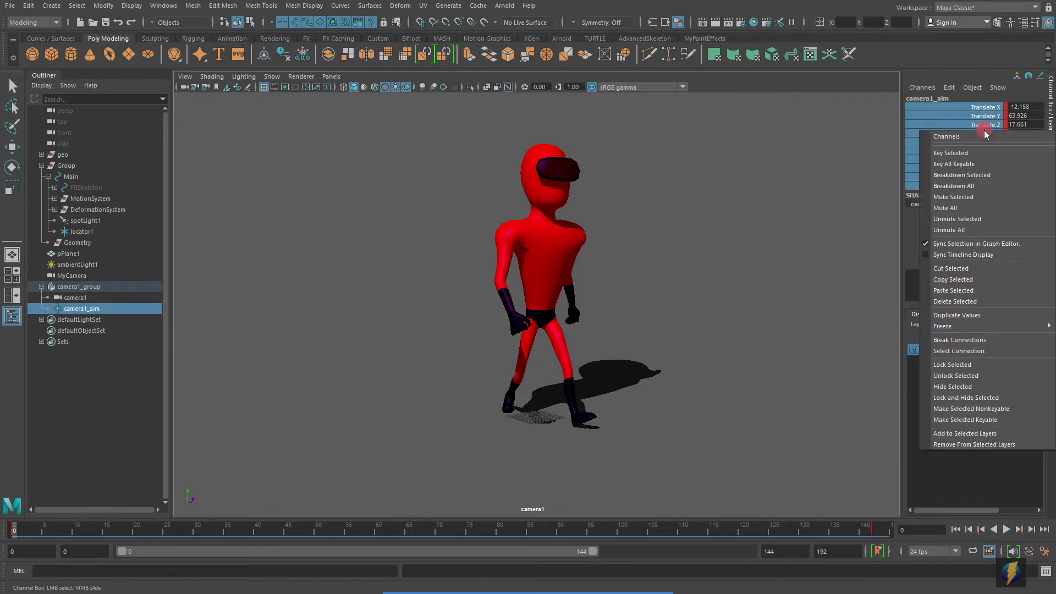
left_click(951, 267)
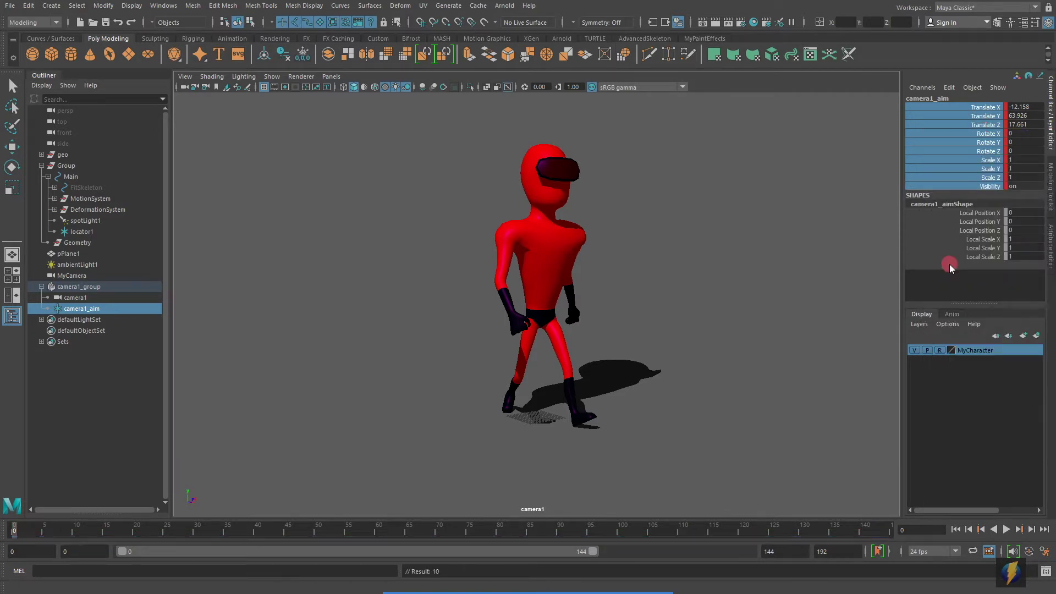
Step: Move camera1_aim forward along Z to about 58.1 in the perspective view, ahead of the character
key("space")
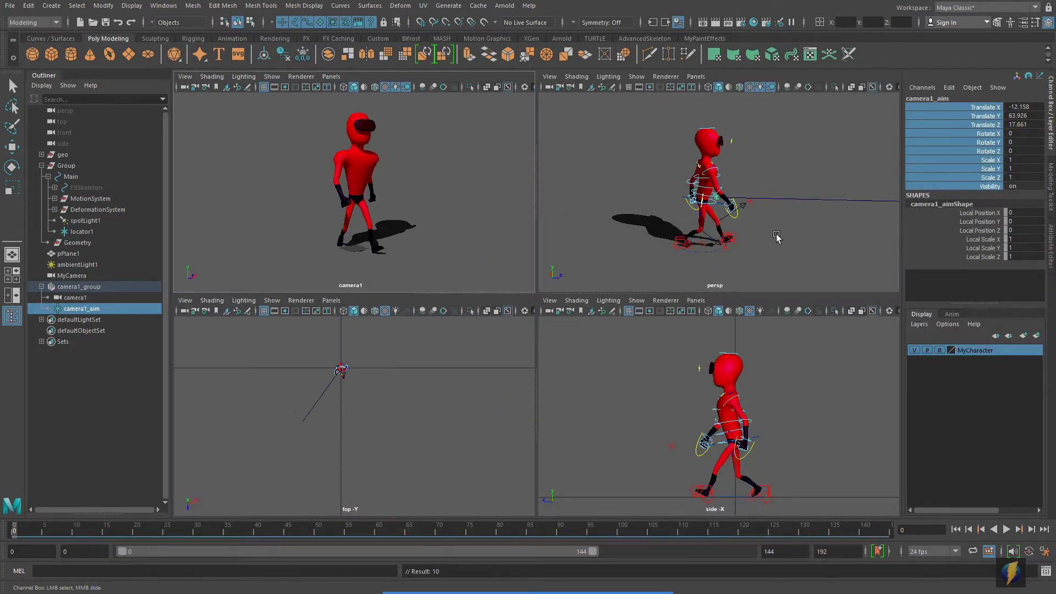
key("space")
left_click_drag(715, 275, 683, 266, "alt")
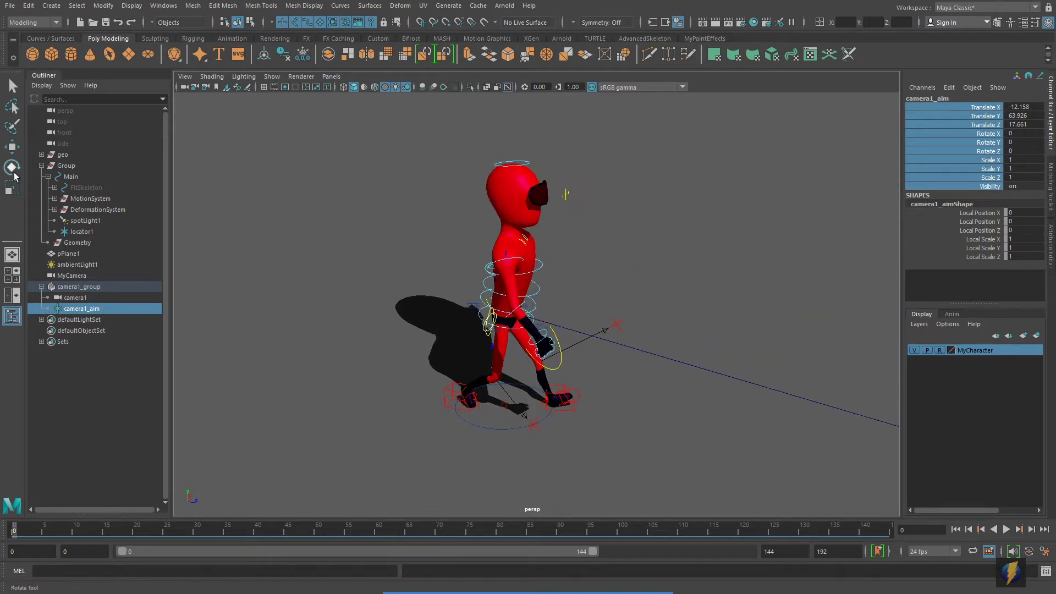
left_click(13, 149)
left_click_drag(657, 266, 648, 267, "alt")
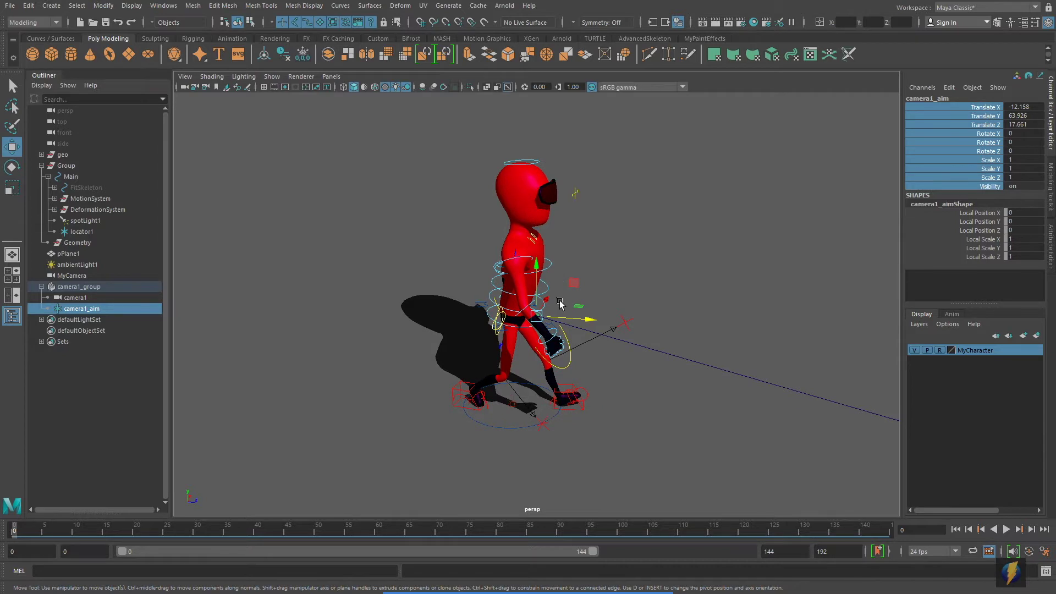
mouse_move(572, 316)
left_mouse_down()
mouse_move(618, 316)
mouse_move(460, 306)
mouse_move(662, 317)
mouse_move(577, 314)
left_mouse_up()
key("space")
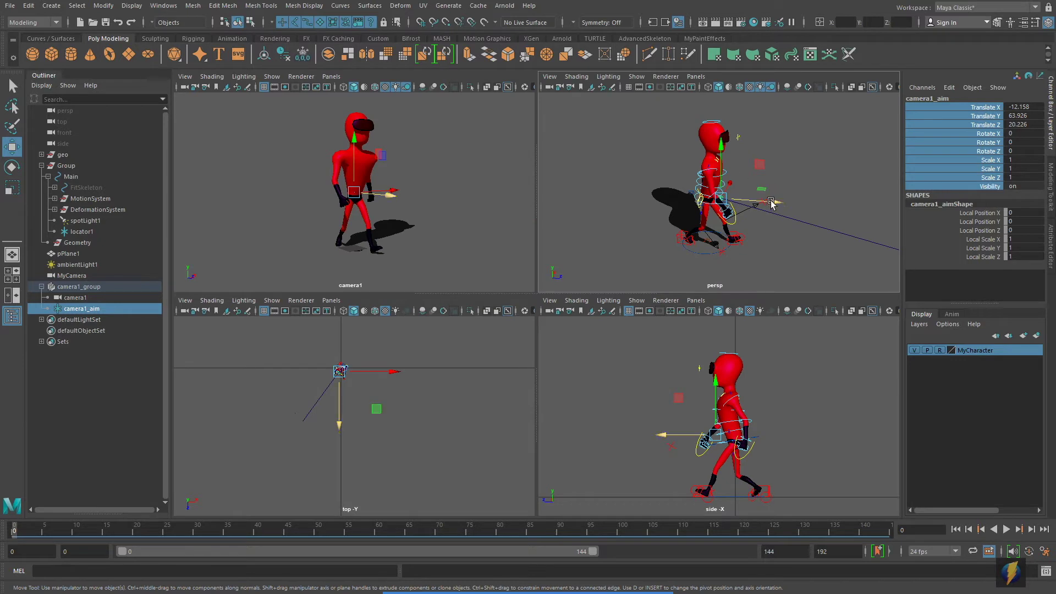
left_click_drag(773, 203, 434, 275)
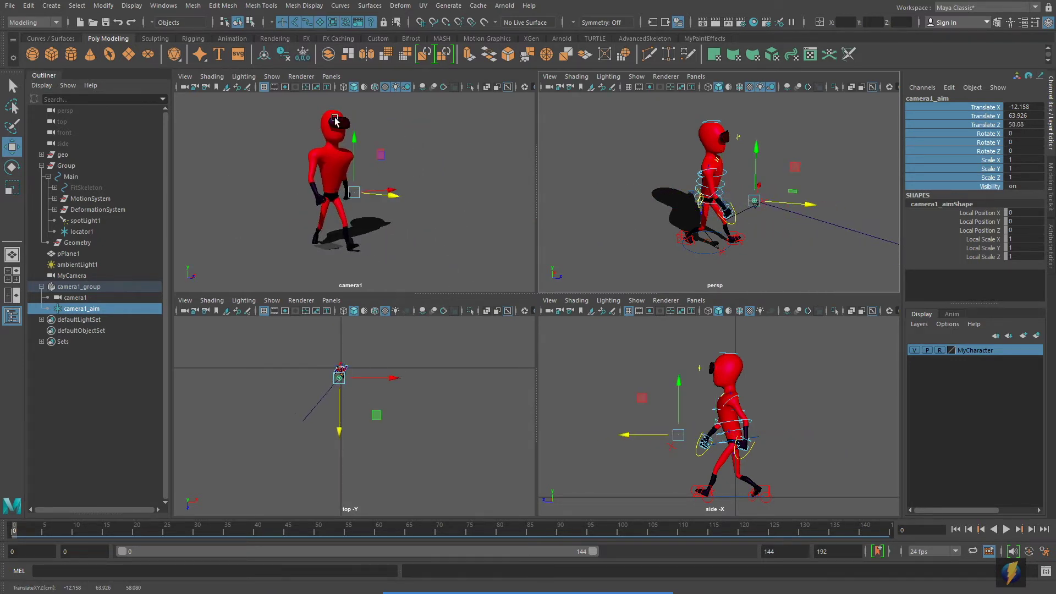
Step: Move camera1_aim along Z to about 45.2 in an enlarged perspective view, and parent it to the Main control
key("space")
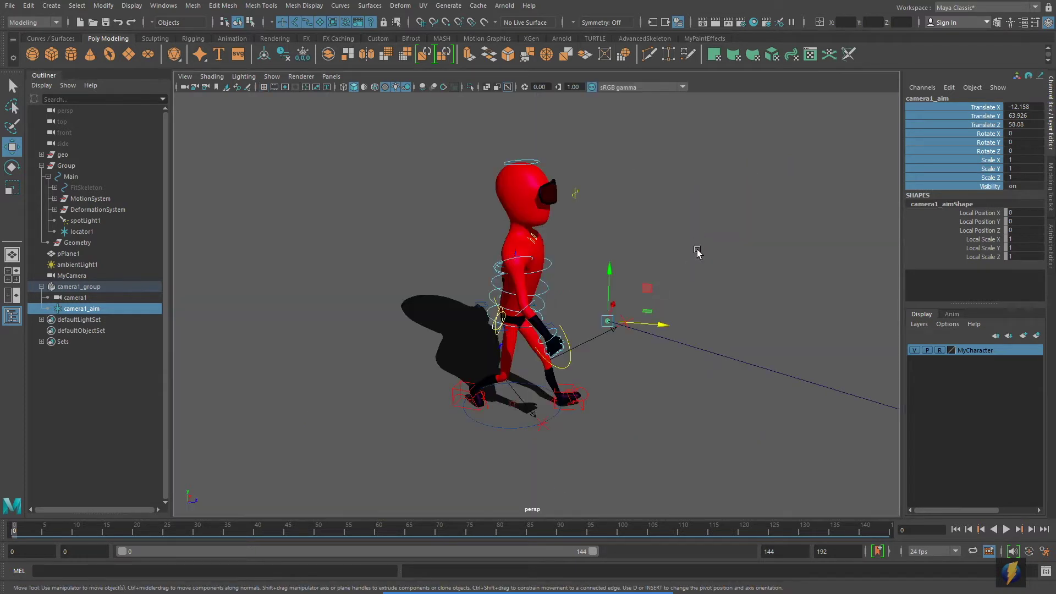
left_click_drag(659, 328, 634, 323)
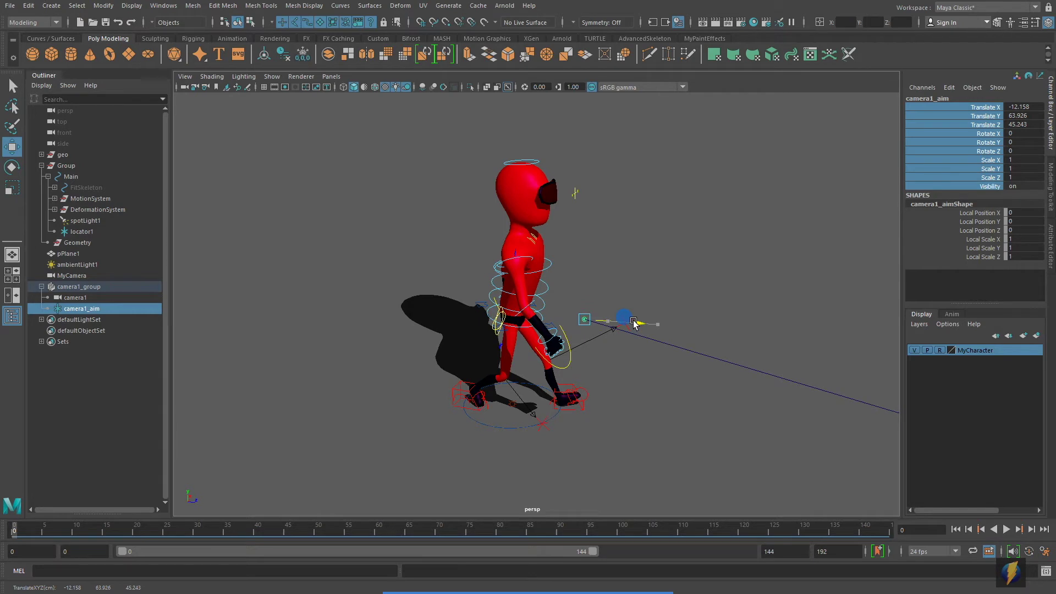
left_click(504, 429, "shift")
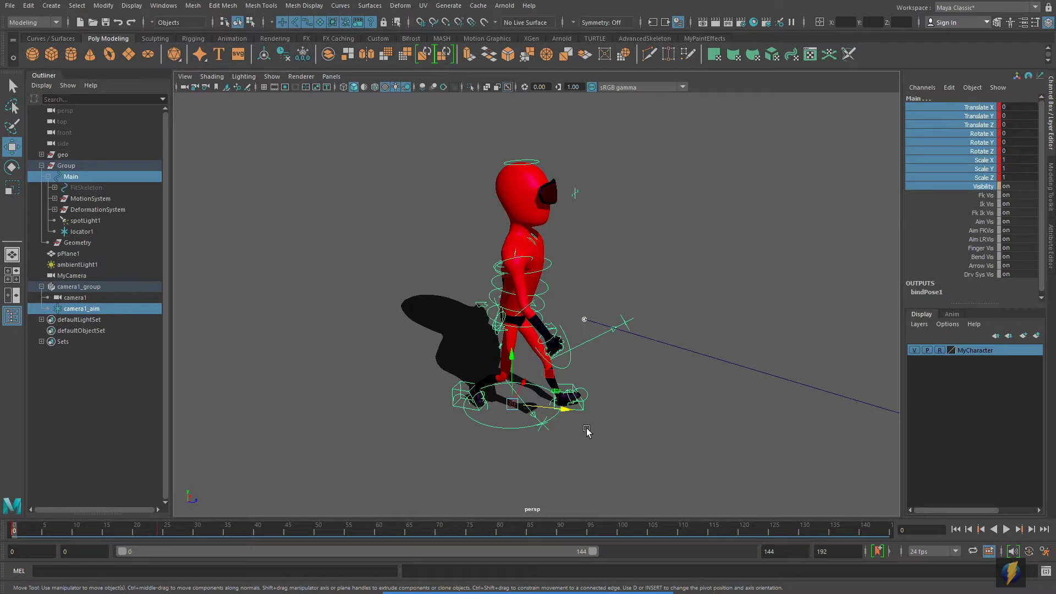
key("p")
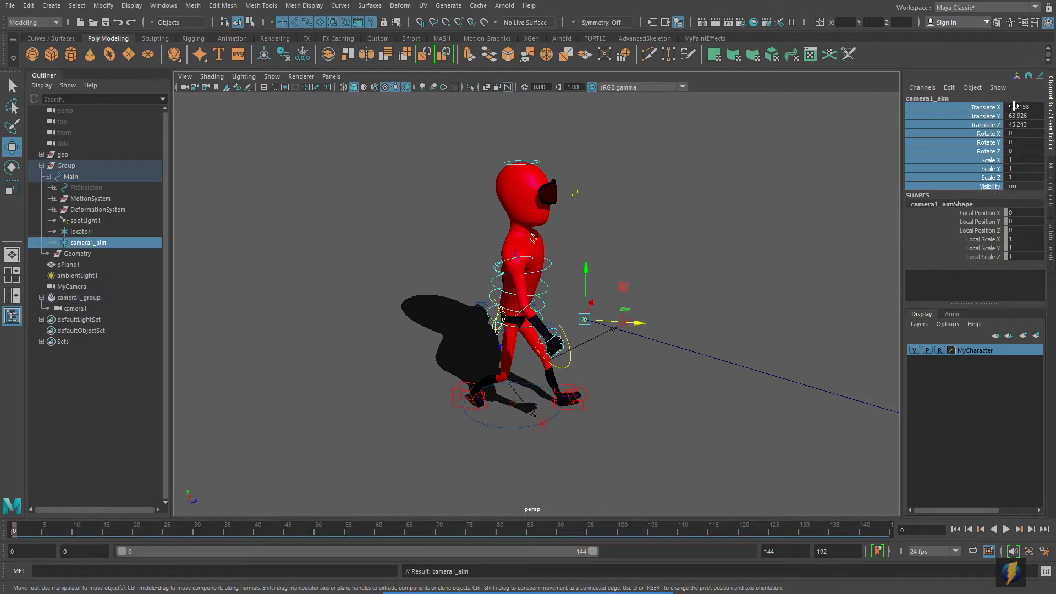
Step: Set camera1_aim's Translate X, Y and Z to 0, and raise it along Y to about 76.3
left_click_drag(1014, 106, 1014, 125)
type("0")
key("Return")
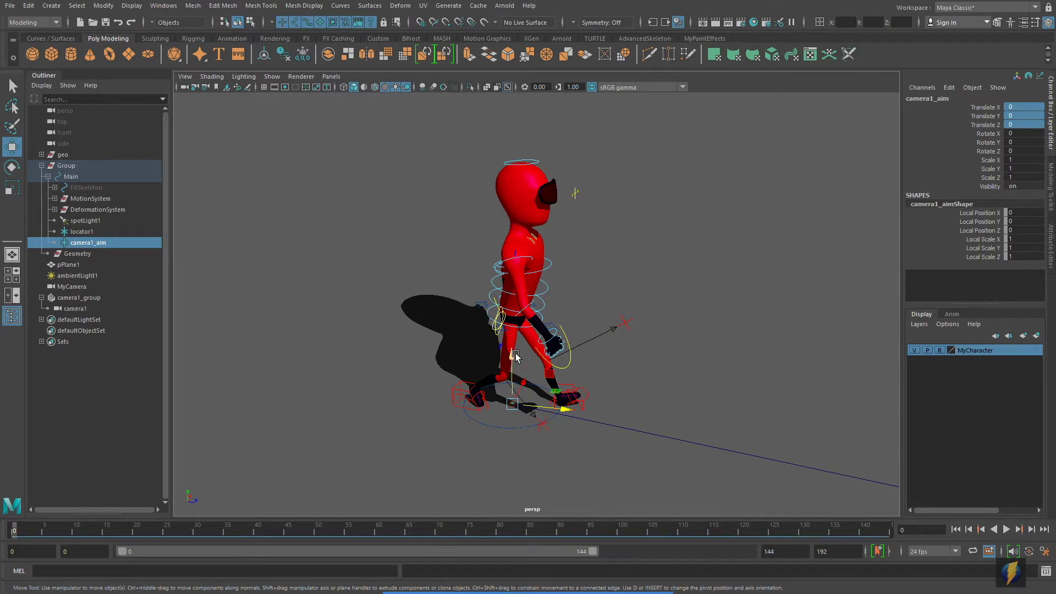
key("space")
left_click_drag(706, 194, 713, 131)
left_click_drag(716, 125, 718, 129)
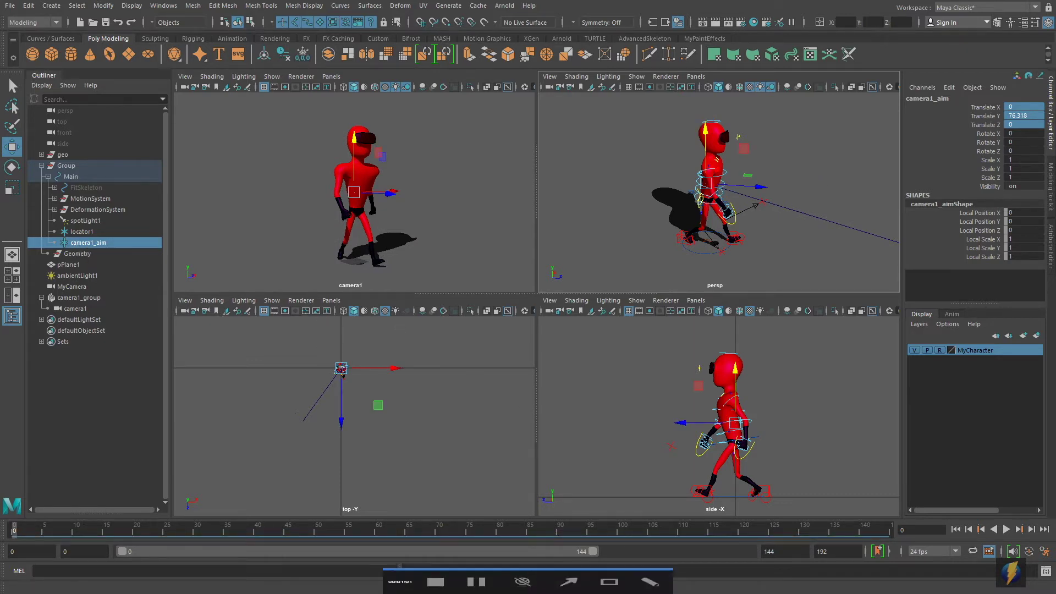
left_click(568, 572)
mouse_move(280, 393)
left_mouse_down()
mouse_move(88, 248)
mouse_move(124, 241)
mouse_move(118, 185)
mouse_move(76, 179)
left_mouse_up()
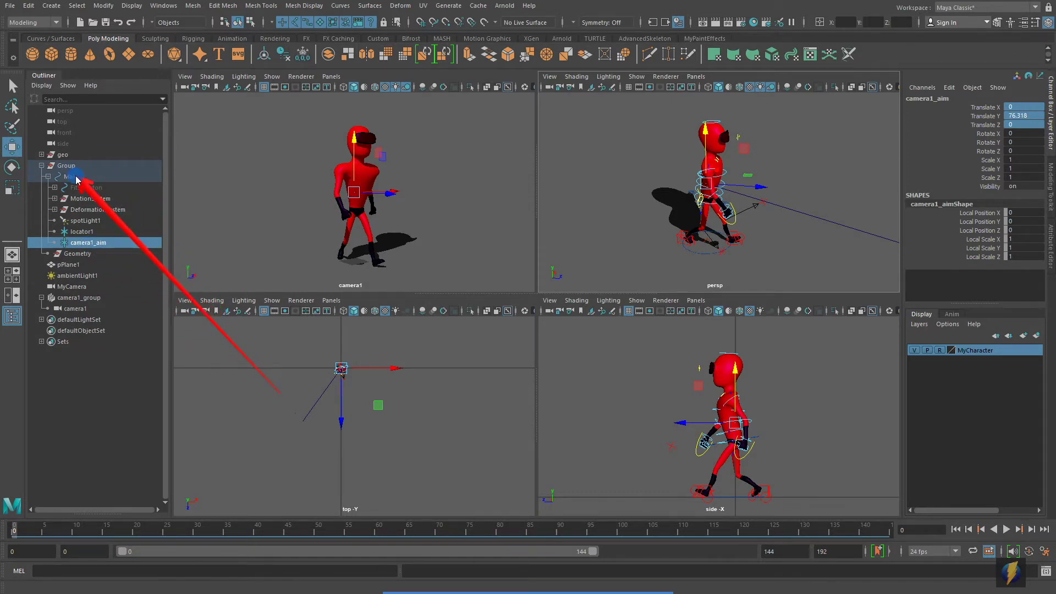
Step: Select the Main control, play back the walk in an enlarged camera1 view, stop it, and return to the first frame
left_click(704, 252)
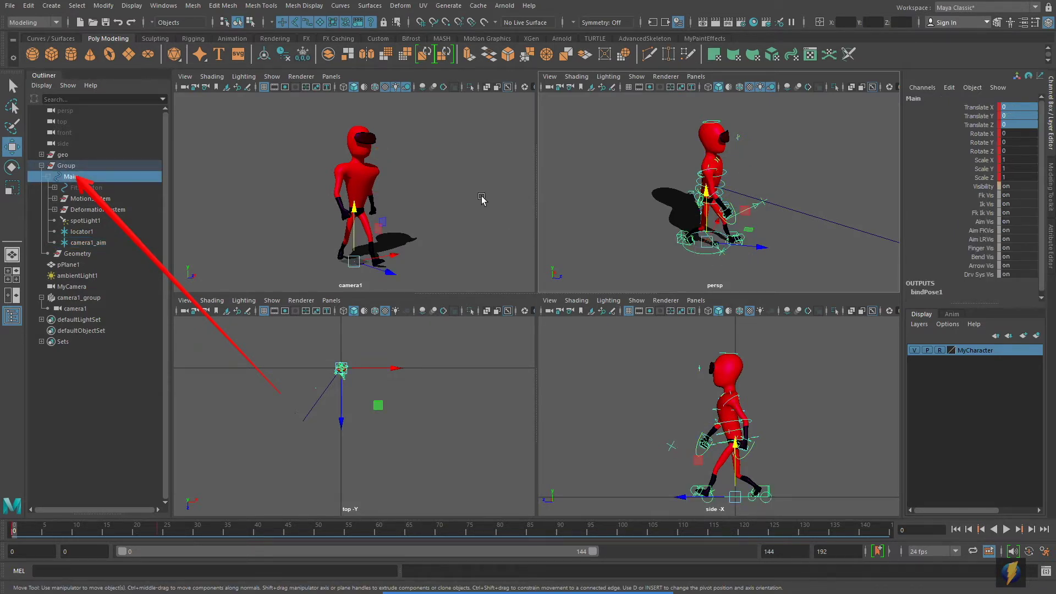
key("space")
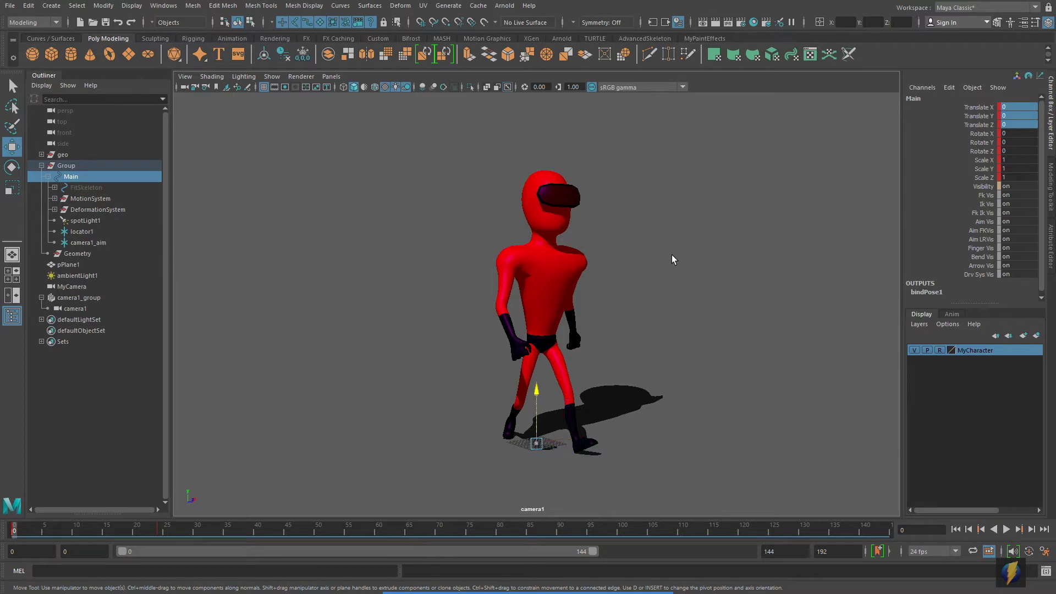
left_click(1007, 529)
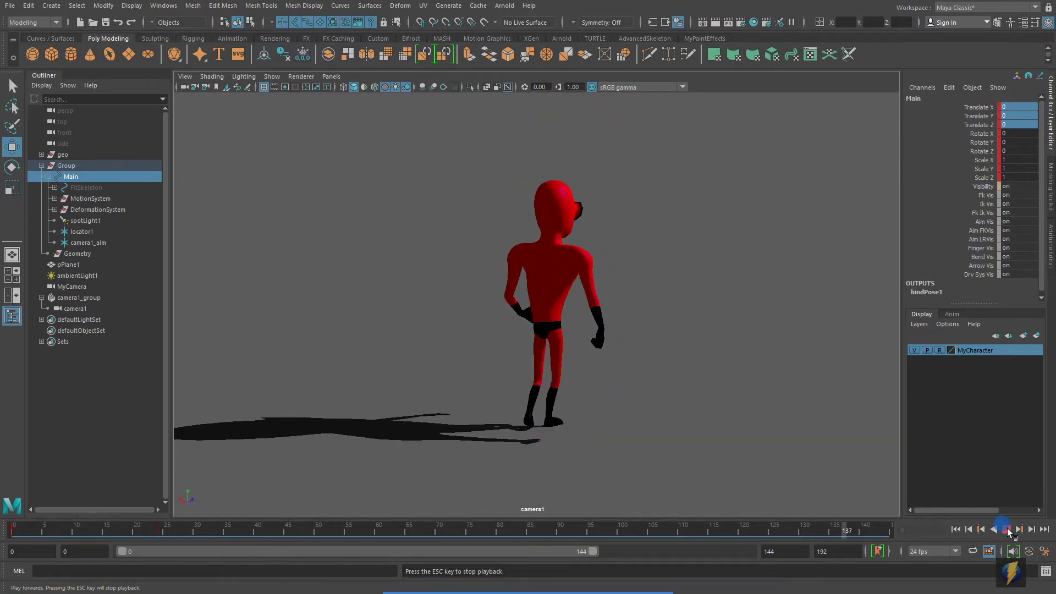
left_click(1006, 529)
left_click(955, 529)
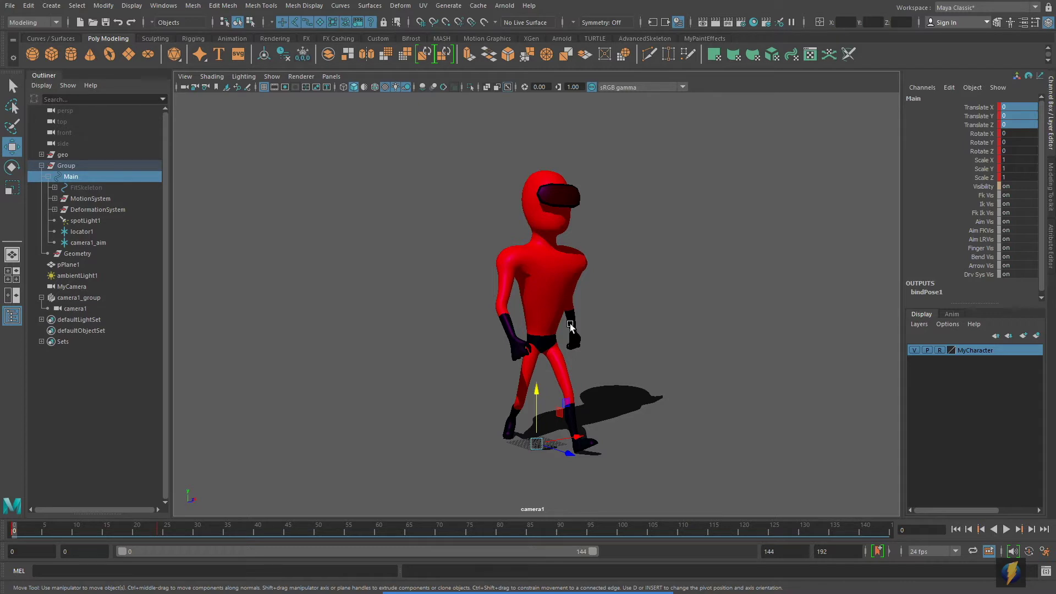
Step: Key camera1 at frame 0, and key it at frame 144 moved in the top view to about X 538.1, Z -4.2
left_click(101, 242)
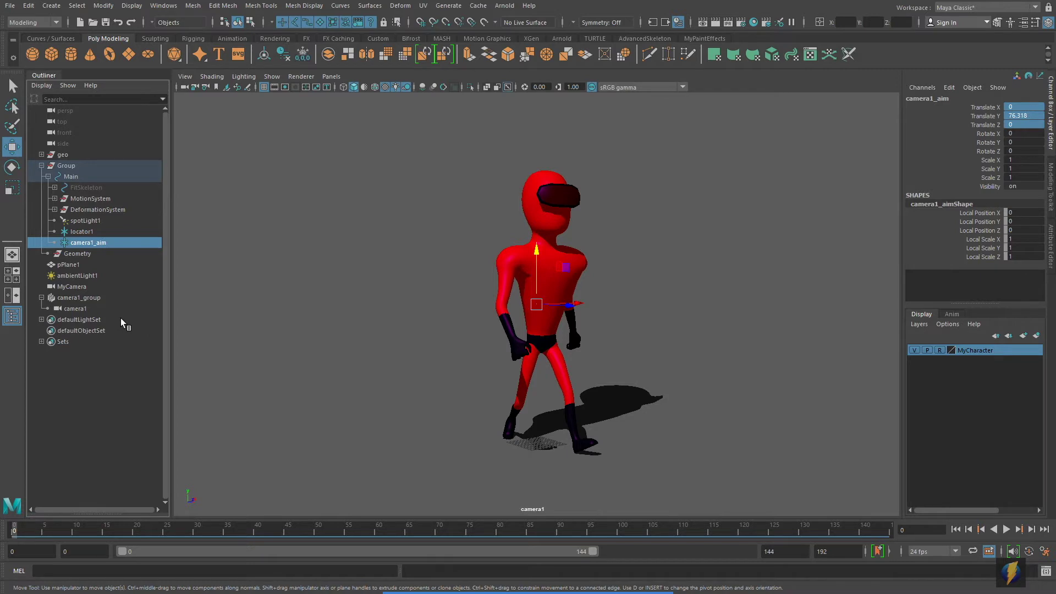
left_click(73, 309)
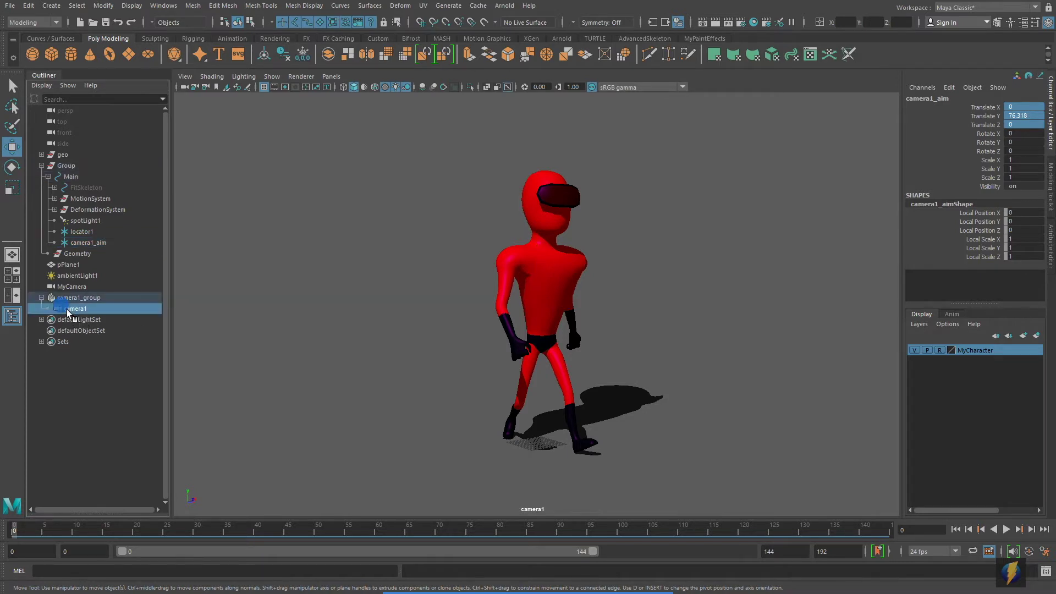
key("s")
left_click_drag(14, 530, 894, 528)
key("space")
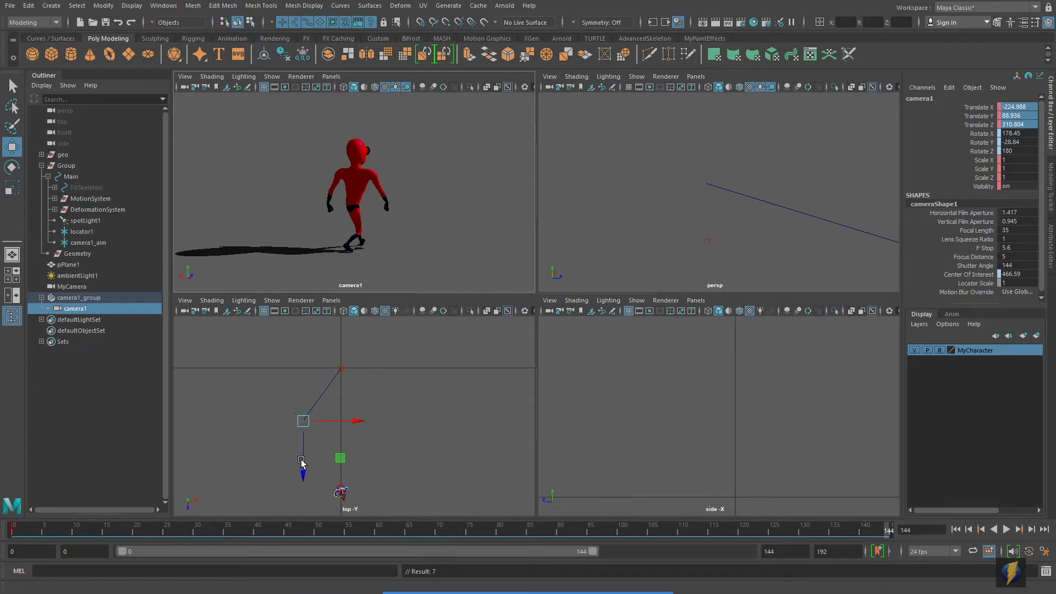
left_click_drag(298, 426, 430, 370)
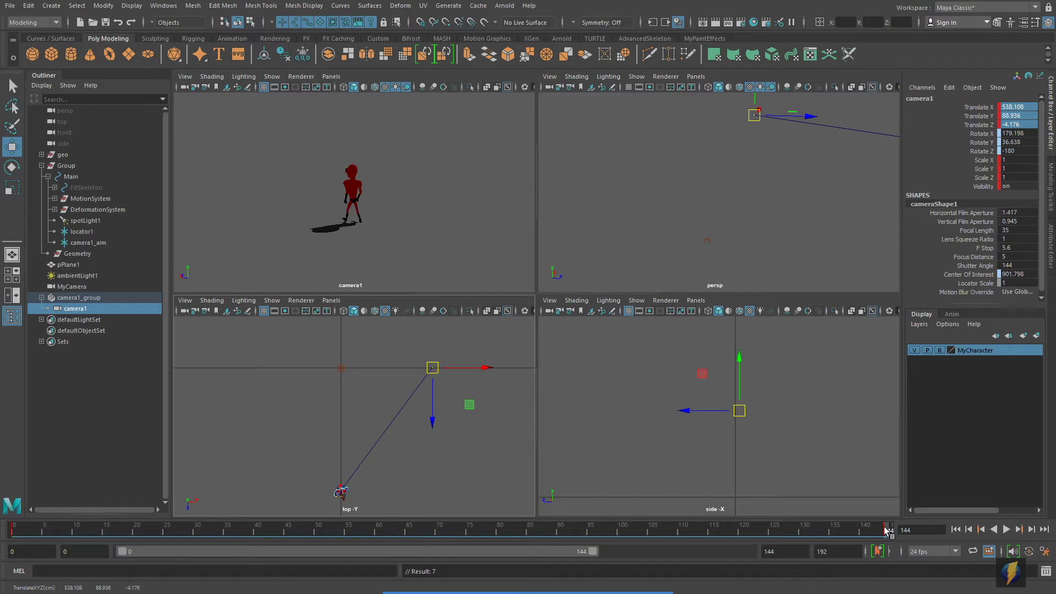
Step: Scrub the keyed camera1 move, play it from frame 0 in an enlarged camera1 view, stop it, and return to the first frame
left_click_drag(886, 529, 245, 482)
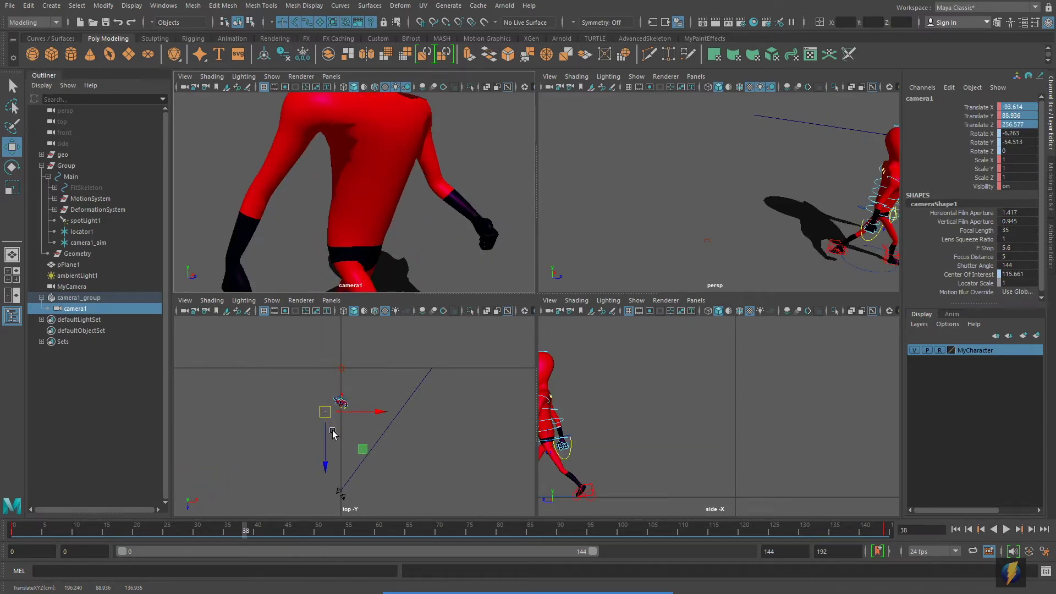
key("space")
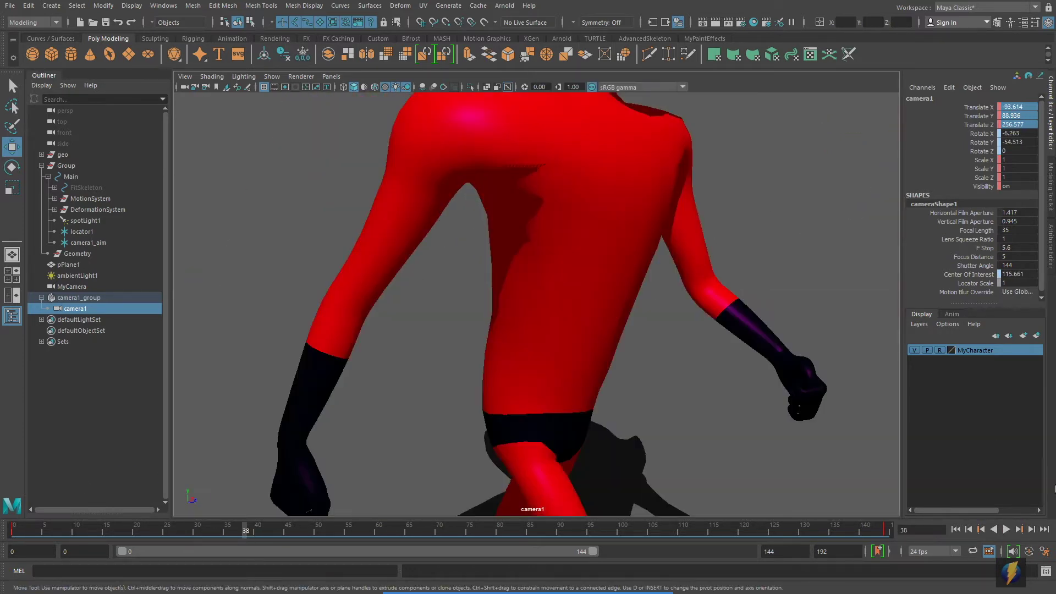
left_click(956, 529)
left_click(1004, 530)
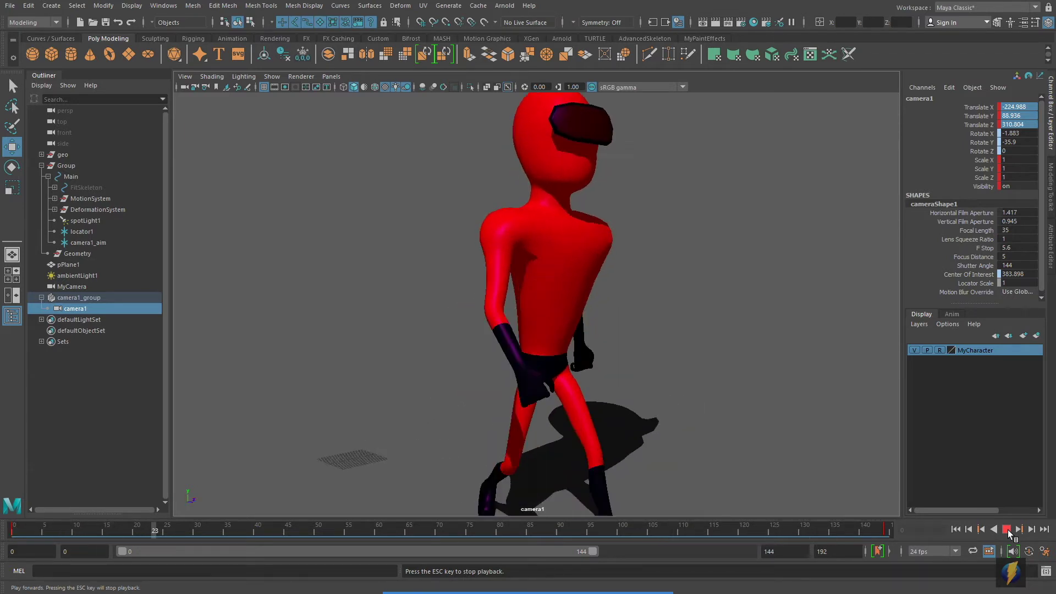
left_click(1007, 531)
left_click(956, 529)
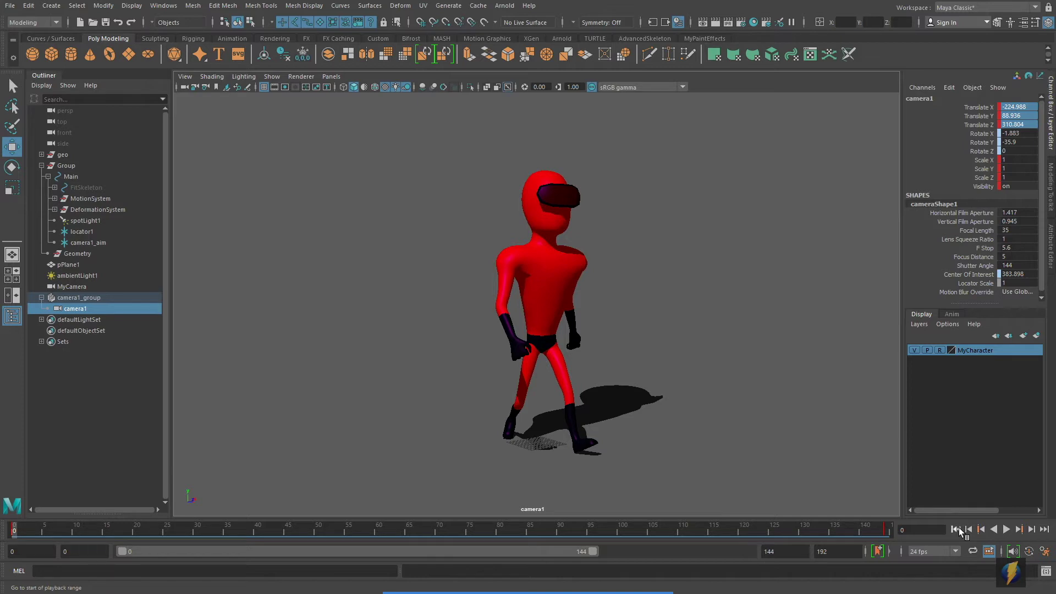
Step: Remove the keys from all camera1 channels, Translate X through Visibility, and return to frame 0
key("space")
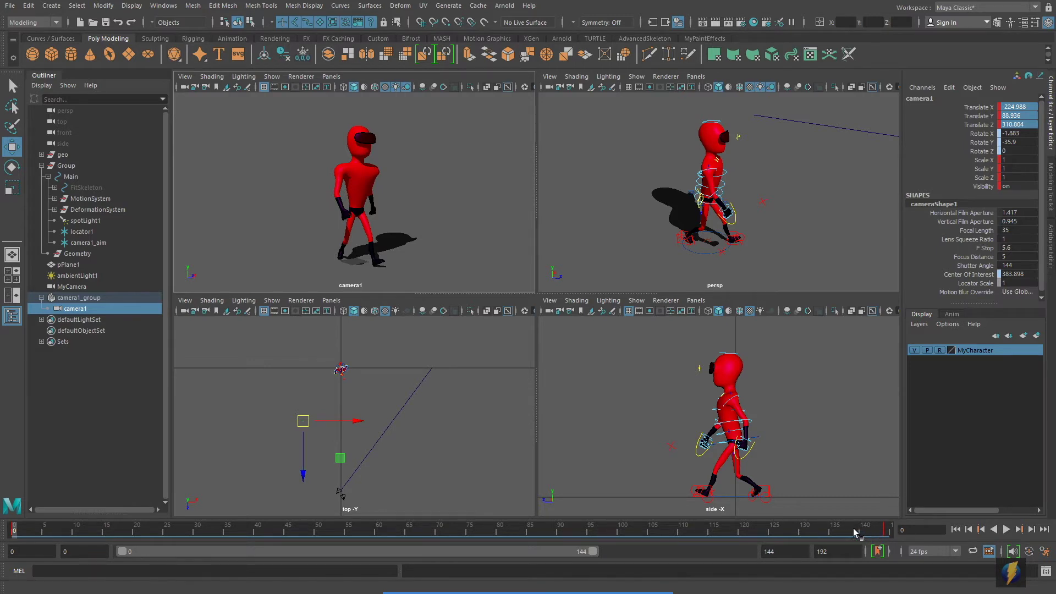
left_click_drag(849, 528, 889, 529)
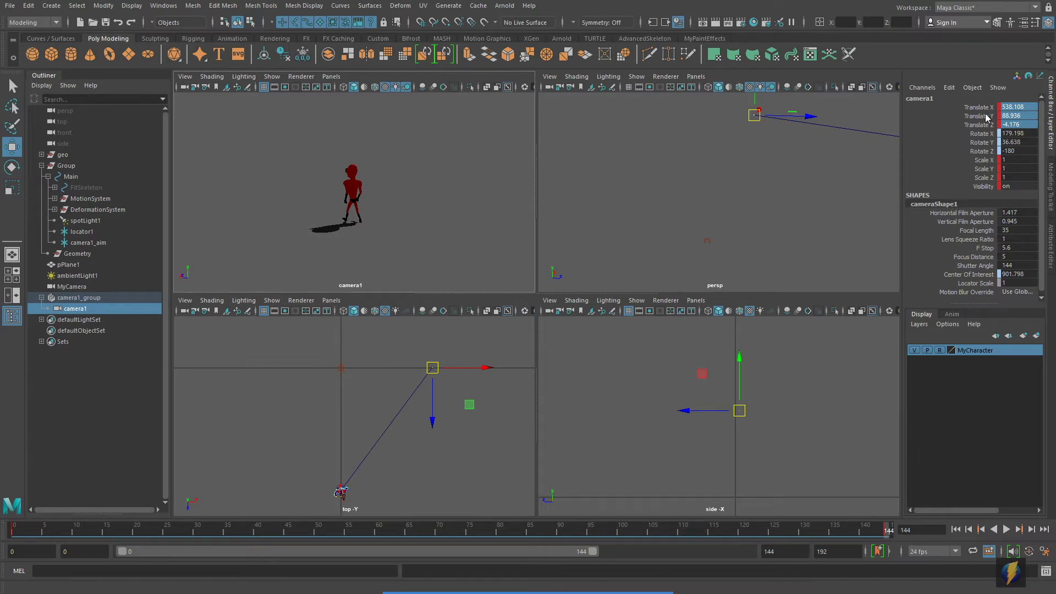
left_click_drag(983, 110, 981, 188)
right_click_drag(964, 129, 955, 251)
left_click_drag(56, 519, 13, 522)
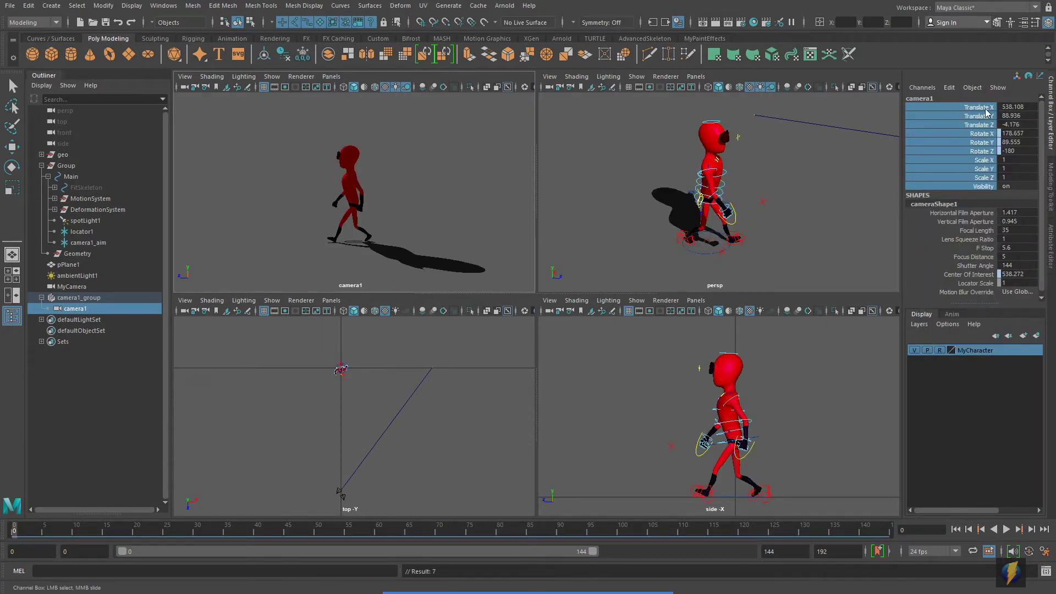
Step: Orbit and dolly camera1 behind the character to about X -283.1, Y 117.7, Z -89.5, and key its Translate channels at frame 0
left_click(985, 108)
key("w")
left_click_drag(977, 108, 977, 124)
right_click_drag(974, 118, 966, 139)
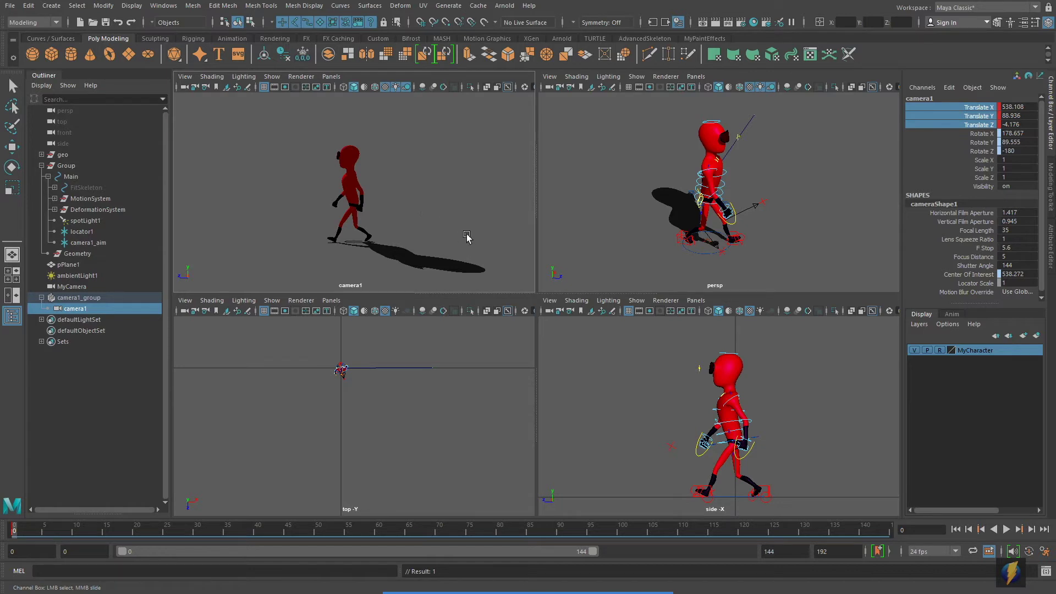
left_click_drag(492, 208, 264, 205, "alt")
right_click_drag(330, 206, 409, 217, "alt")
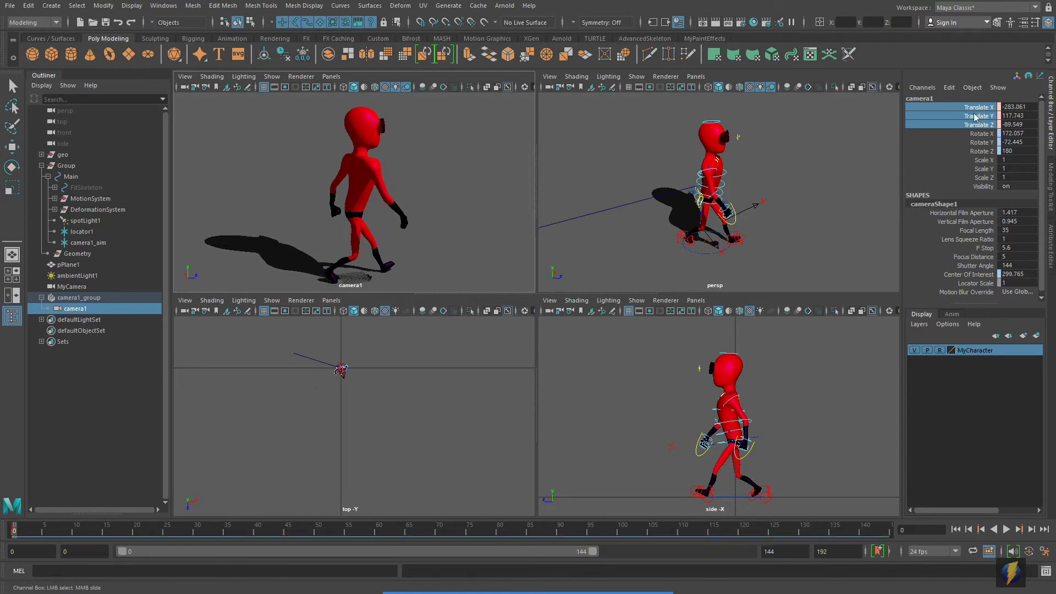
right_click(975, 116)
left_click(968, 141)
Step: At frame 144, move camera1 in the top view ahead of the character to about X -390.8, Z 1079.4, and key it
left_click_drag(15, 532, 889, 531)
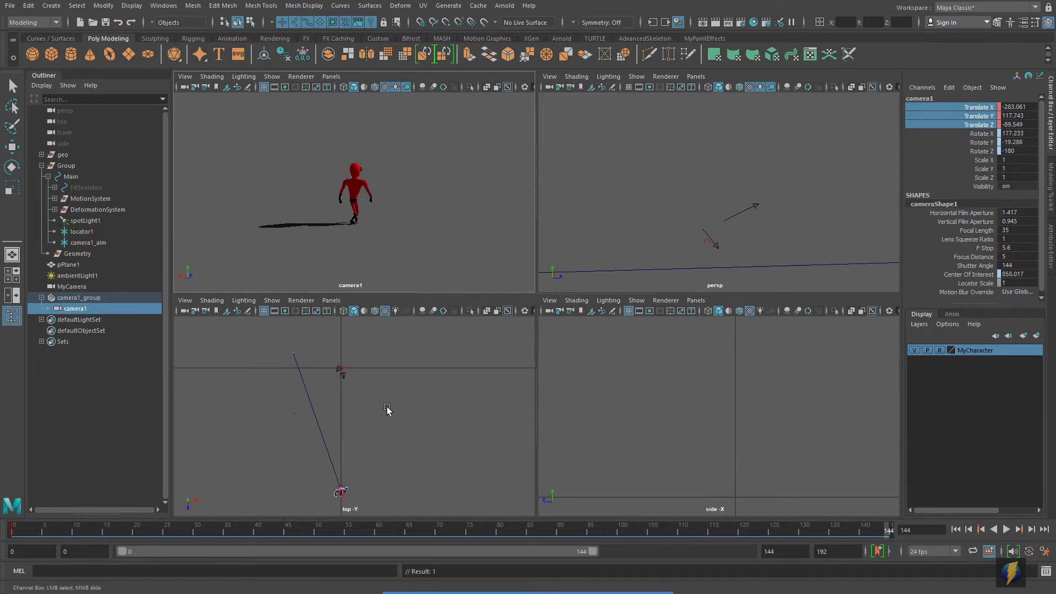
left_click(12, 146)
middle_click_drag(419, 386, 437, 385, "alt")
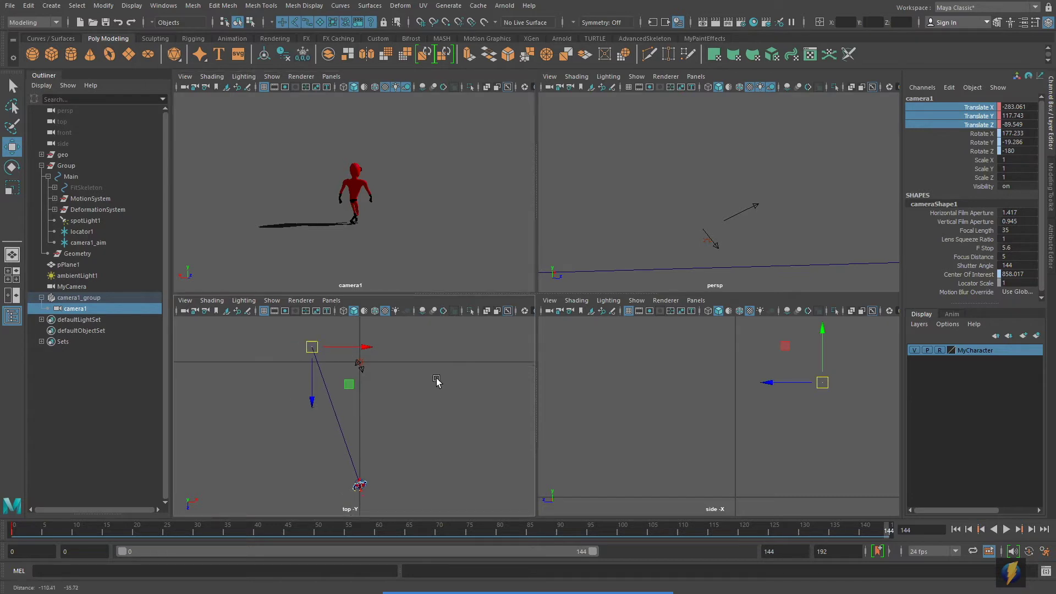
scroll(316, 358, "down", 2)
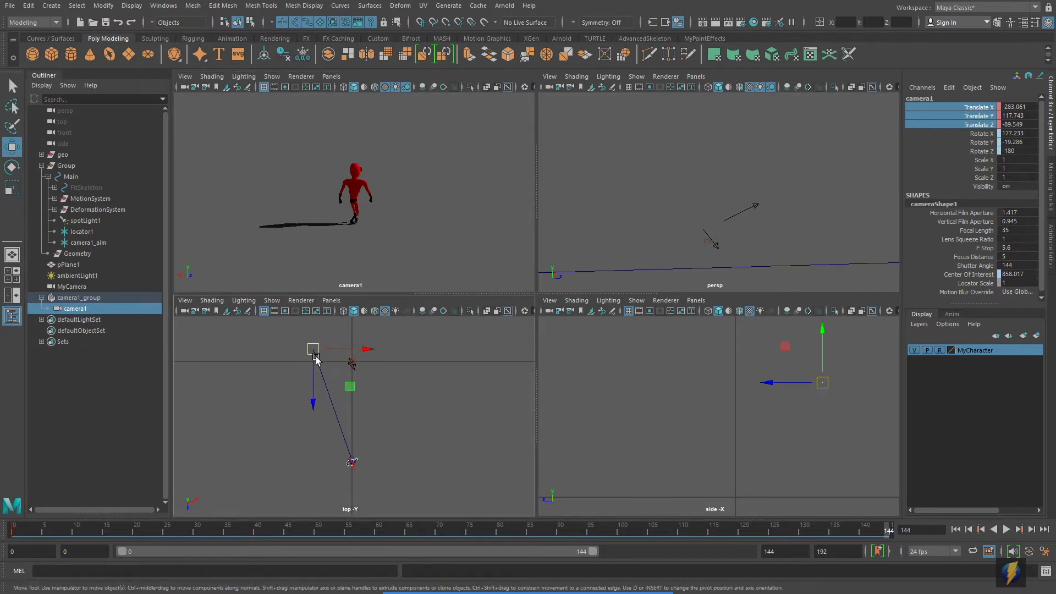
left_click_drag(312, 349, 296, 509)
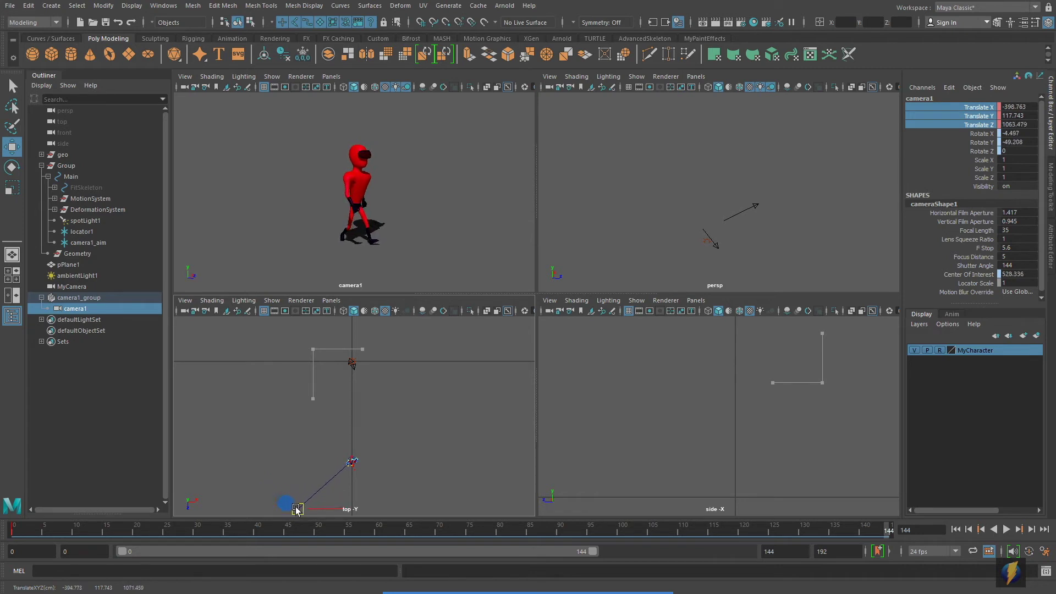
middle_click_drag(359, 458, 373, 389, "alt")
key("s")
Step: Play back the new camera1 move from the first frame in an enlarged camera1 view
key("space")
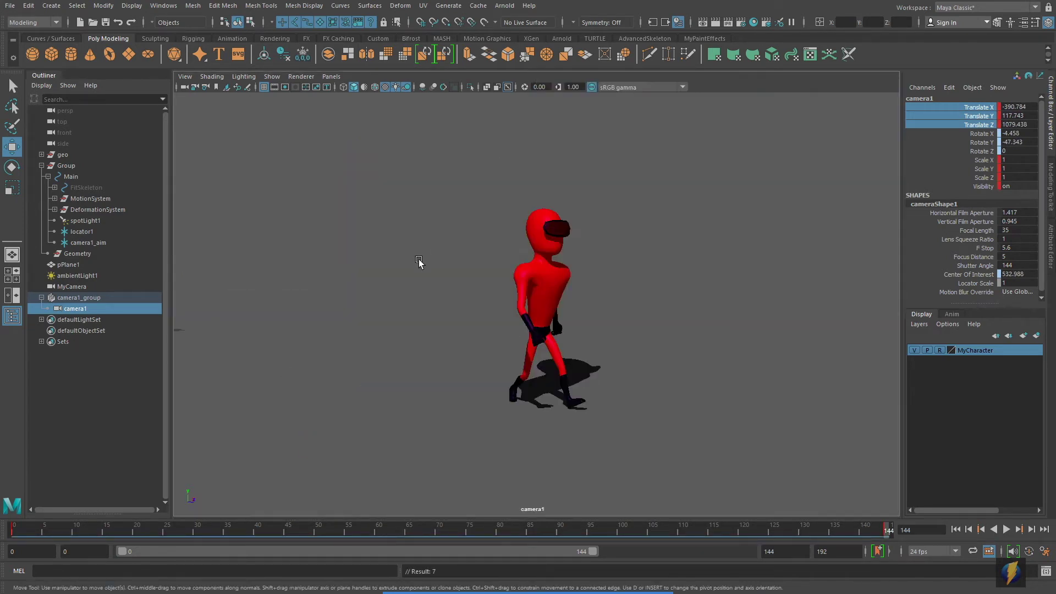
left_click(955, 529)
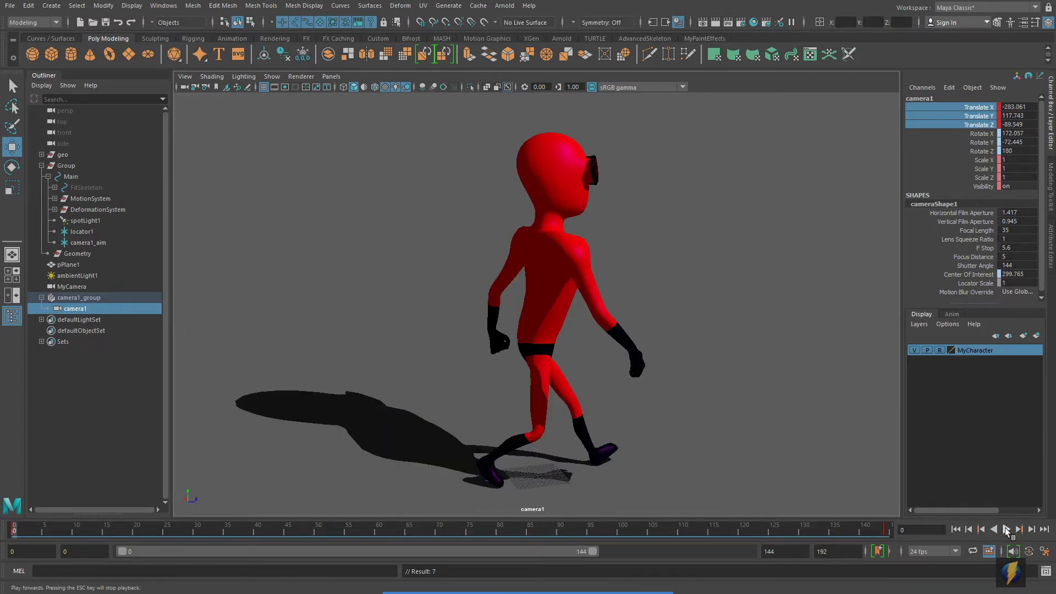
left_click(1006, 529)
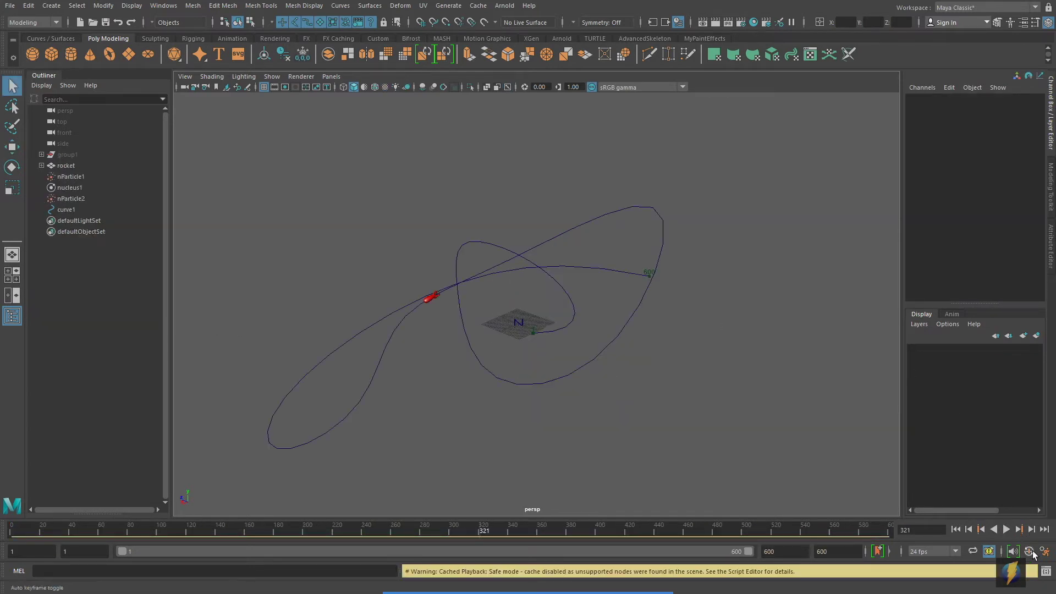
Step: Set the time slider playback speed to Play every frame, save the preferences, and return the rocket scene to frame 1
left_click(1044, 551)
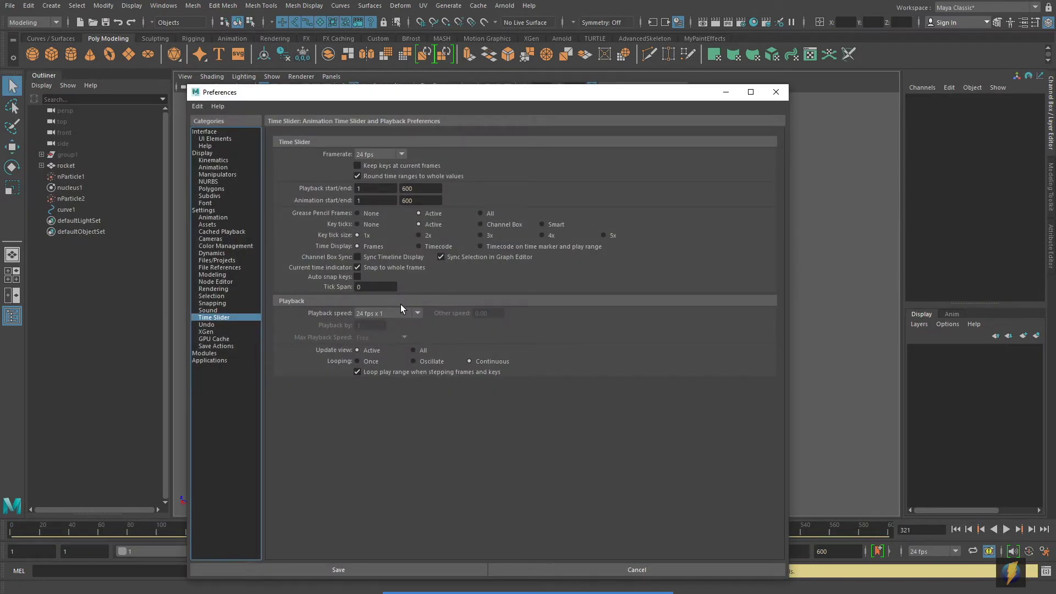
left_click(416, 315)
left_click(406, 323)
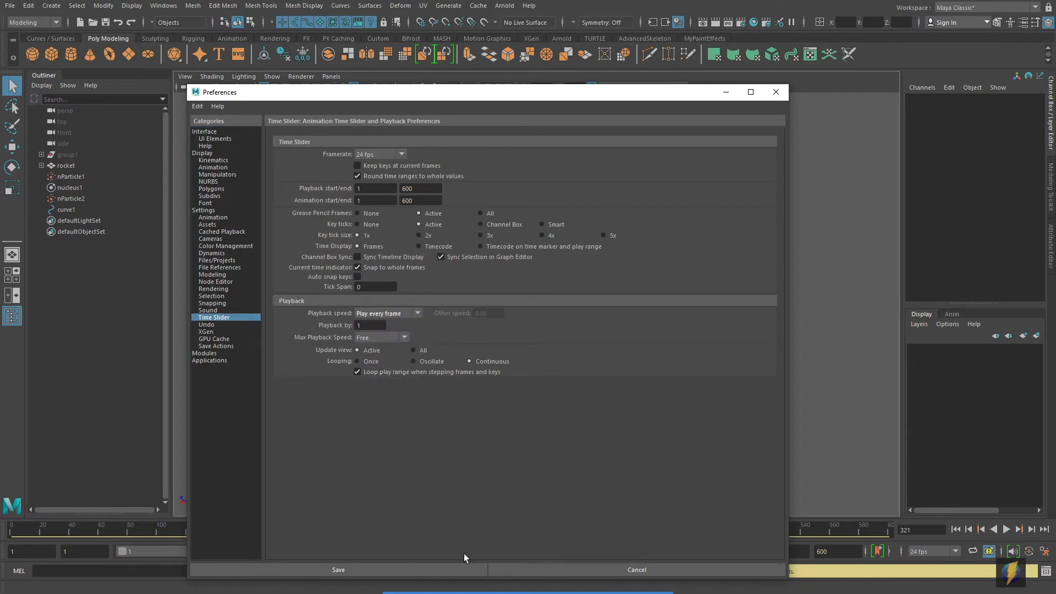
left_click(404, 338)
left_click(359, 566)
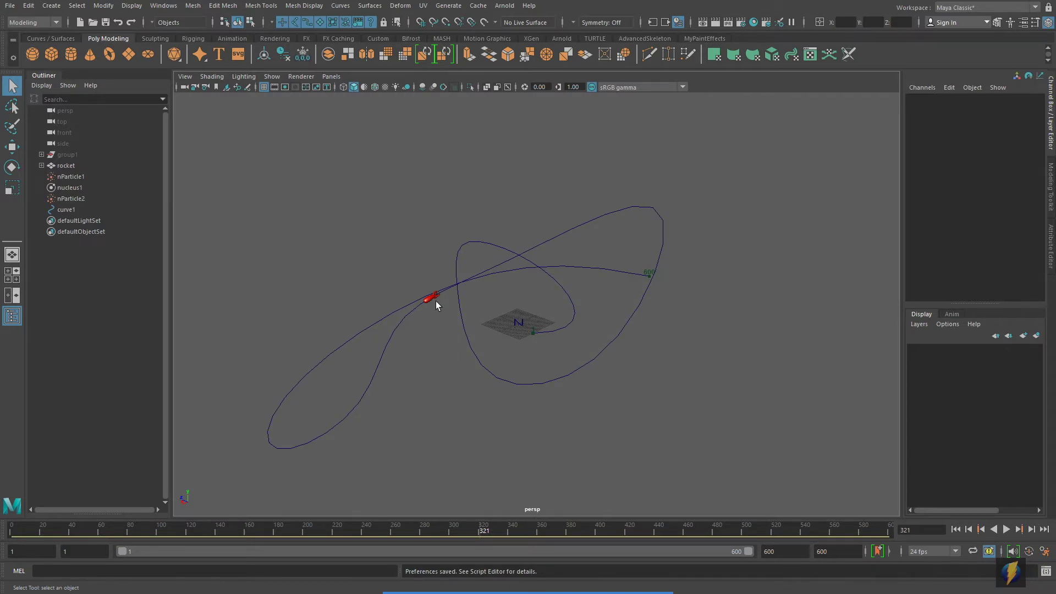
left_click(980, 529)
middle_click_drag(638, 394, 650, 392, "alt")
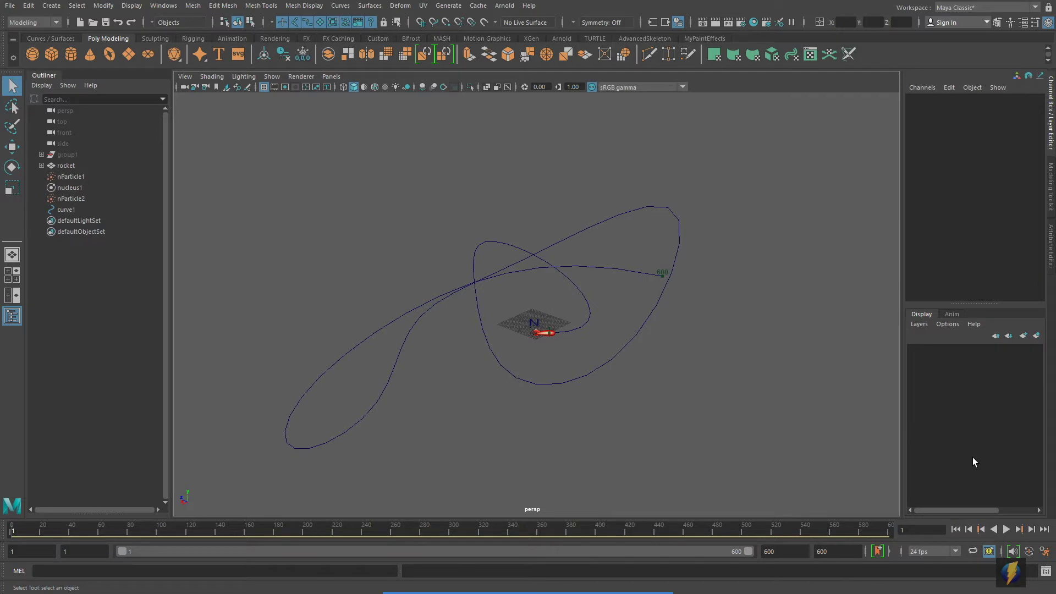
Step: Play and scrub the rocket animation to check its particle trail, and return to frame 1
left_click(1007, 530)
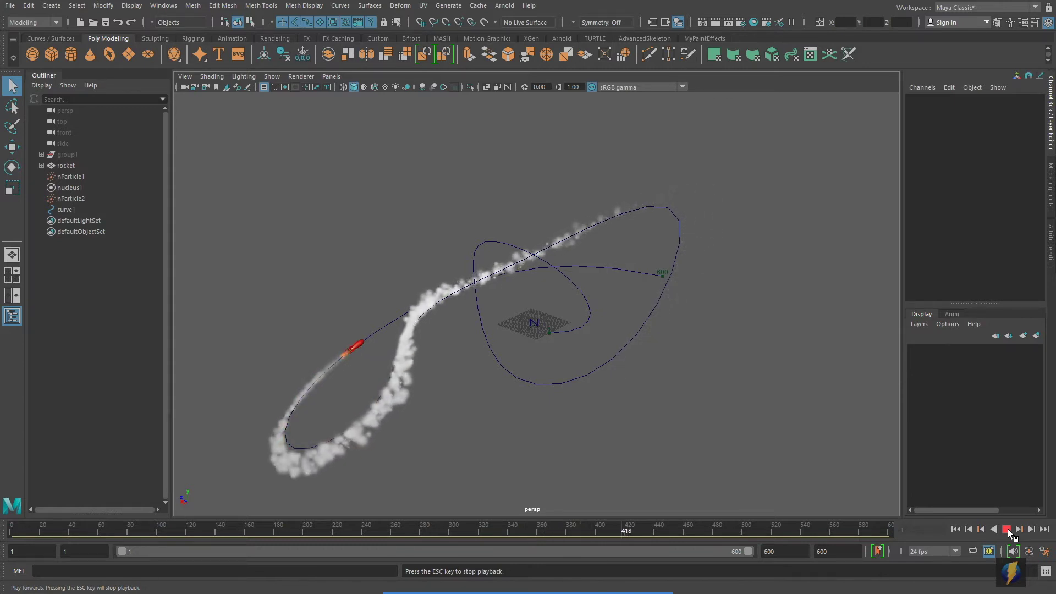
left_click(1007, 529)
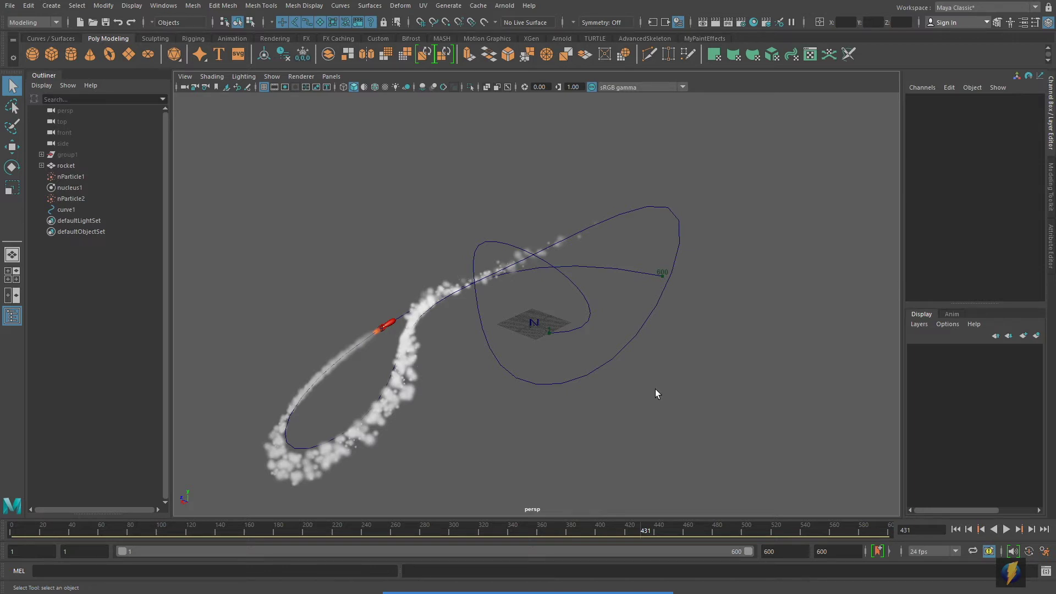
left_click_drag(644, 531, 435, 529)
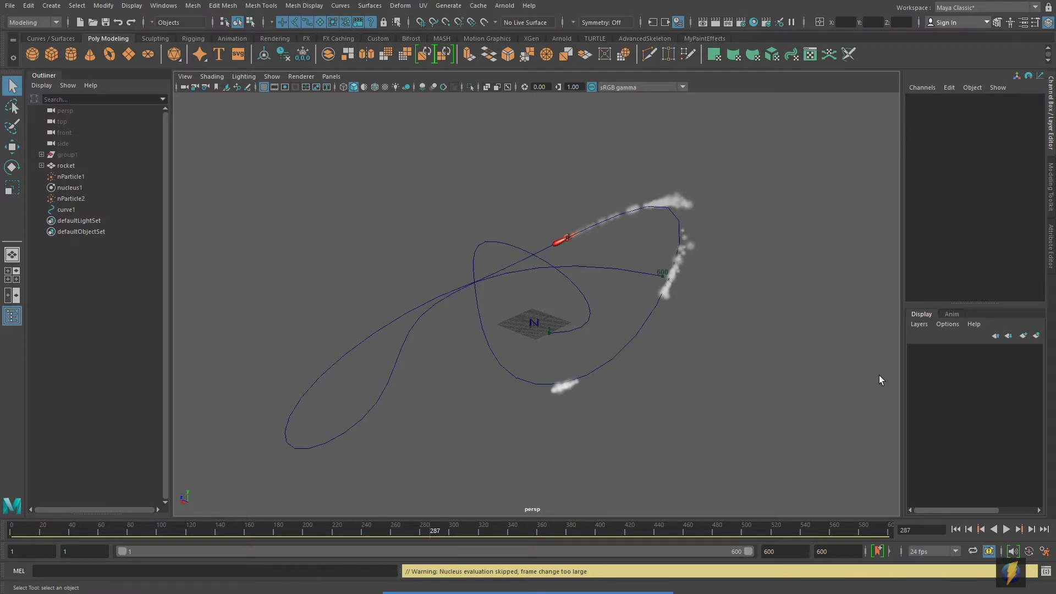
left_click(956, 529)
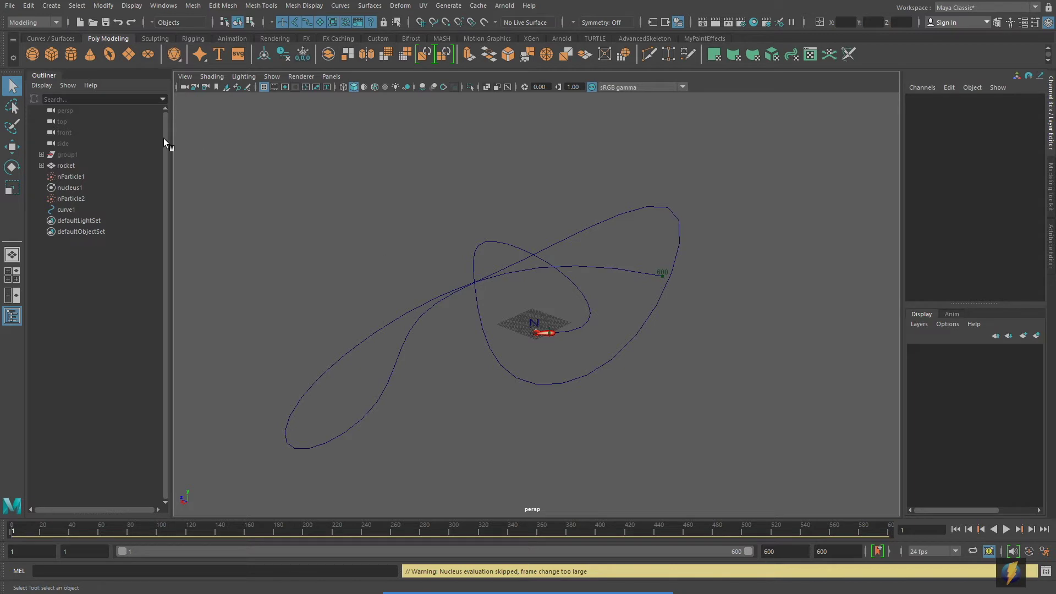
Step: Create a new nObject cache for nParticle1 and nParticle2 together
left_click(70, 177)
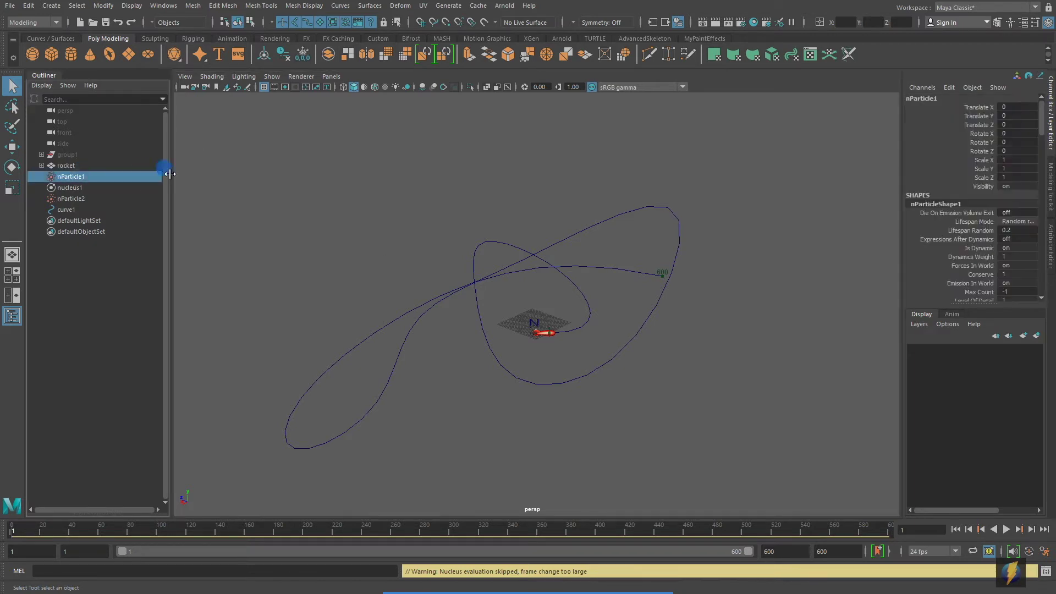
left_click(70, 199, "ctrl")
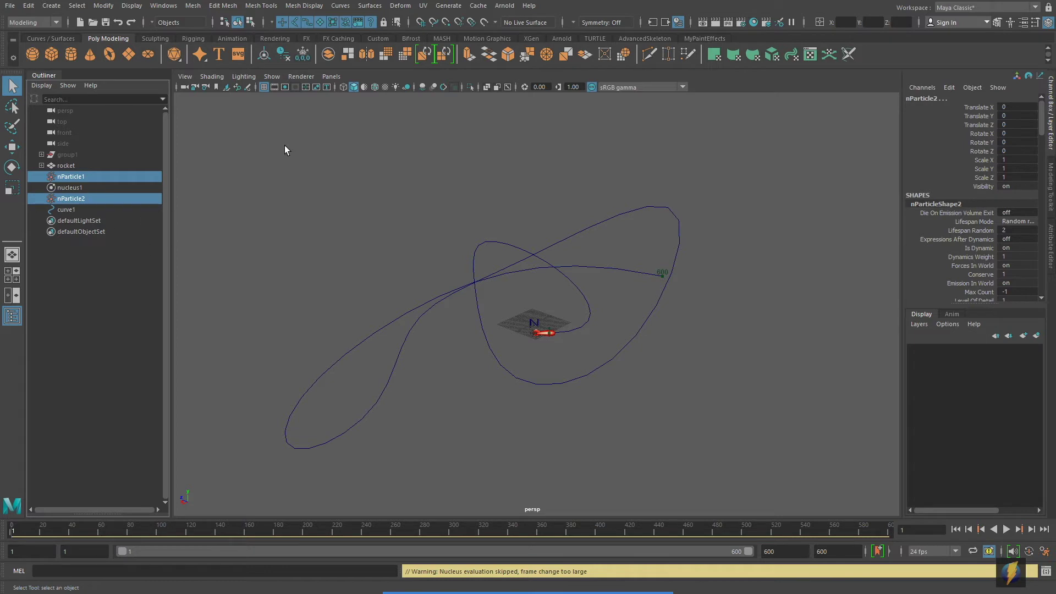
left_click(55, 22)
left_click(25, 66)
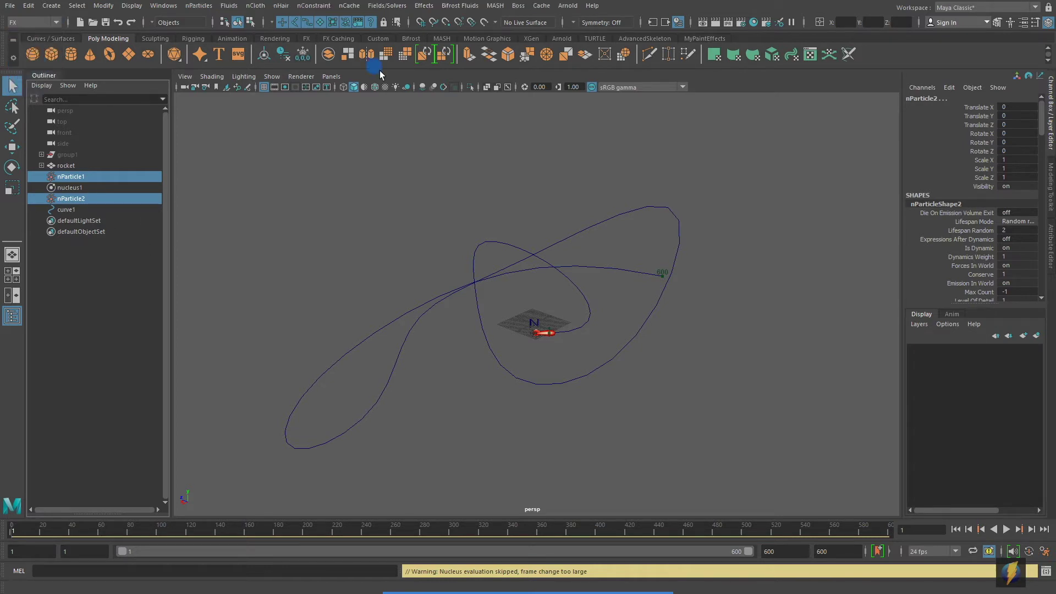
left_click(349, 5)
mouse_move(365, 37)
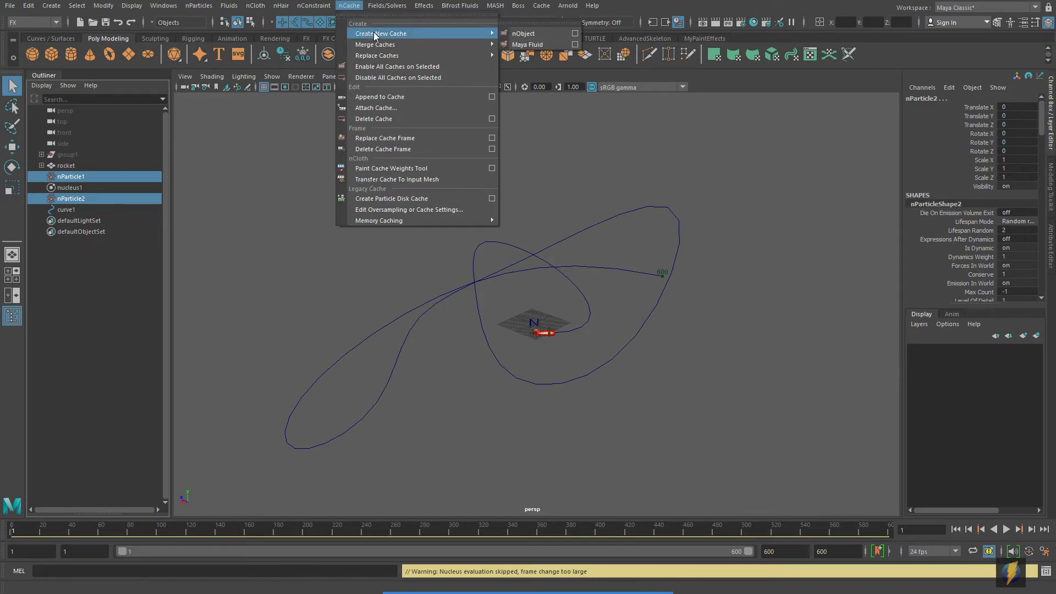
left_click(519, 35)
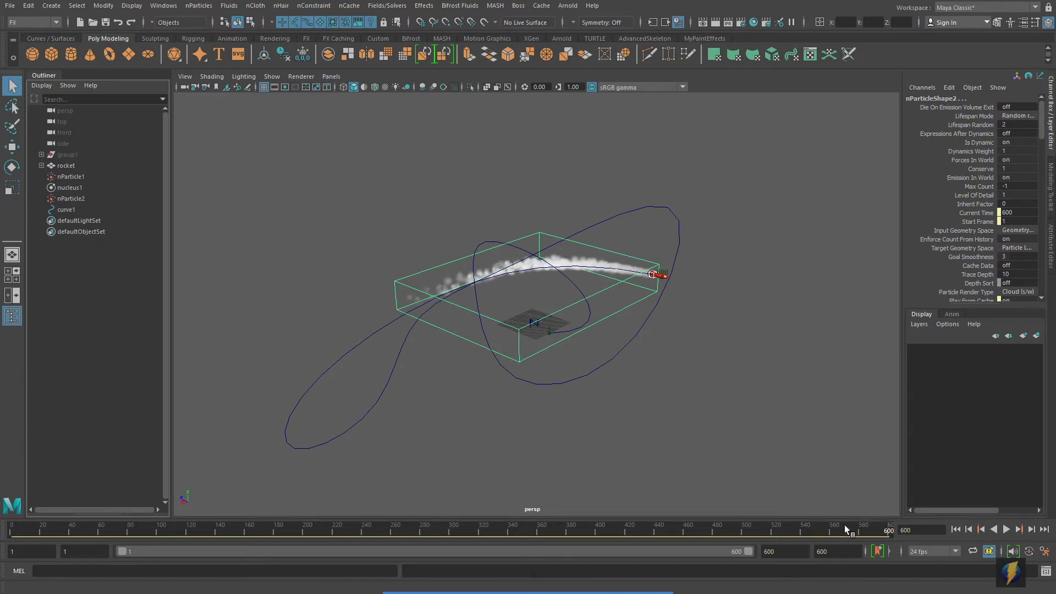
Step: Scrub back through the cached particle simulation and leave the time at frame 288
mouse_move(691, 426)
right_mouse_down("alt")
mouse_move(523, 381)
mouse_move(643, 379)
right_mouse_up("alt")
left_click_drag(886, 530, 431, 525)
right_click_drag(676, 365, 490, 499, "alt")
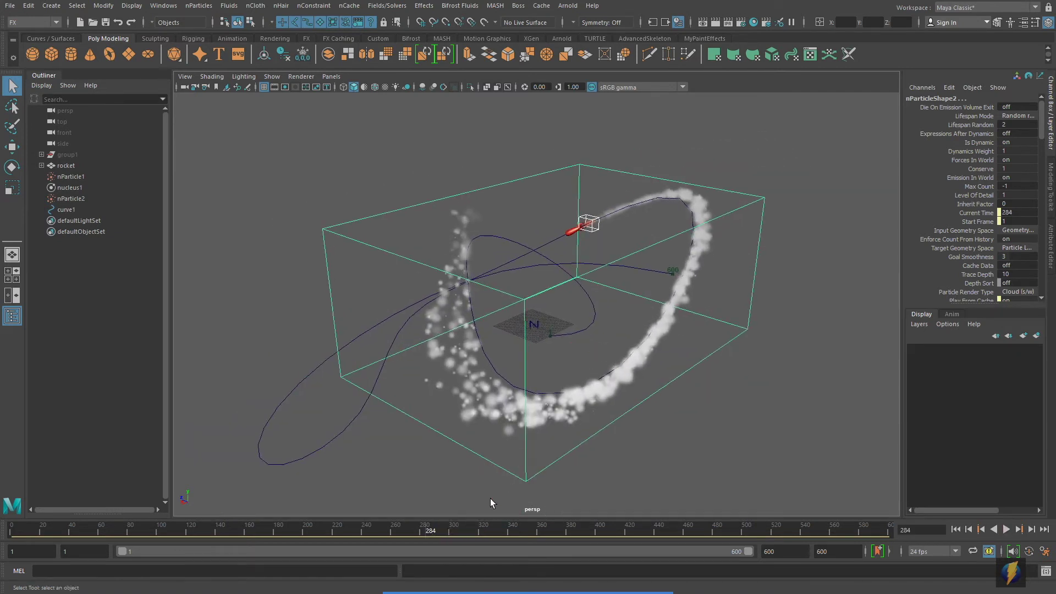
left_click_drag(437, 523, 429, 490)
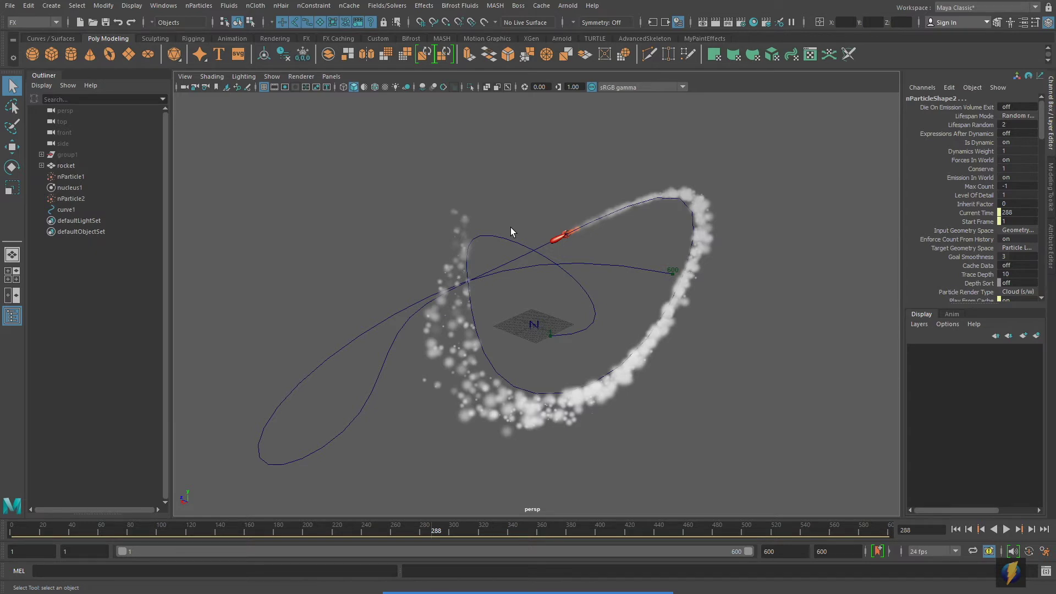
Step: Create a Camera and Aim rig and expand its camera1_group in the Outliner
left_click(51, 5)
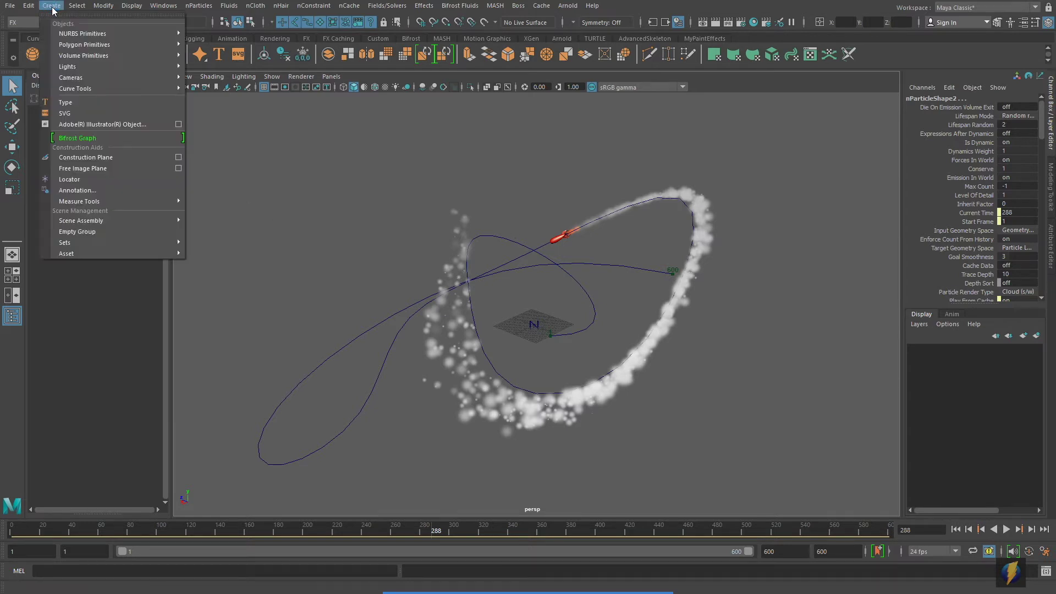
mouse_move(69, 77)
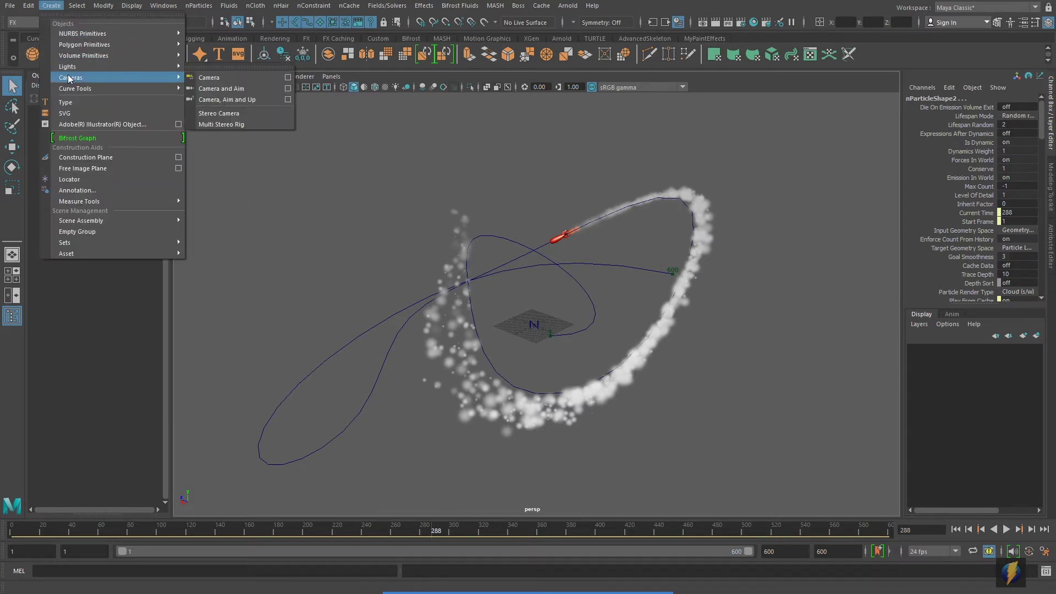
left_click(255, 89)
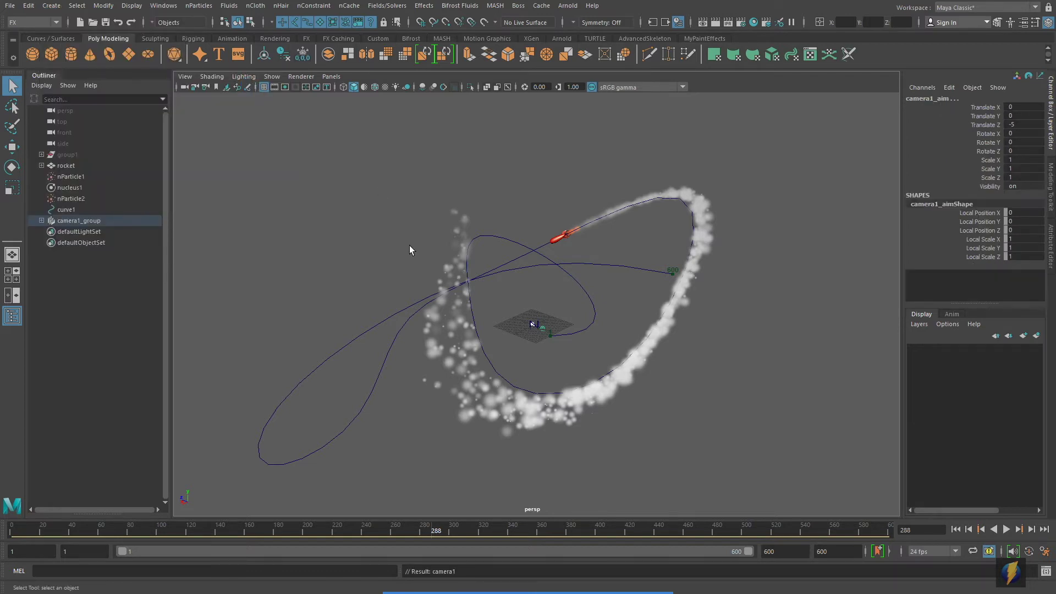
left_click(569, 570)
left_click_drag(282, 236, 107, 218)
left_click(41, 221)
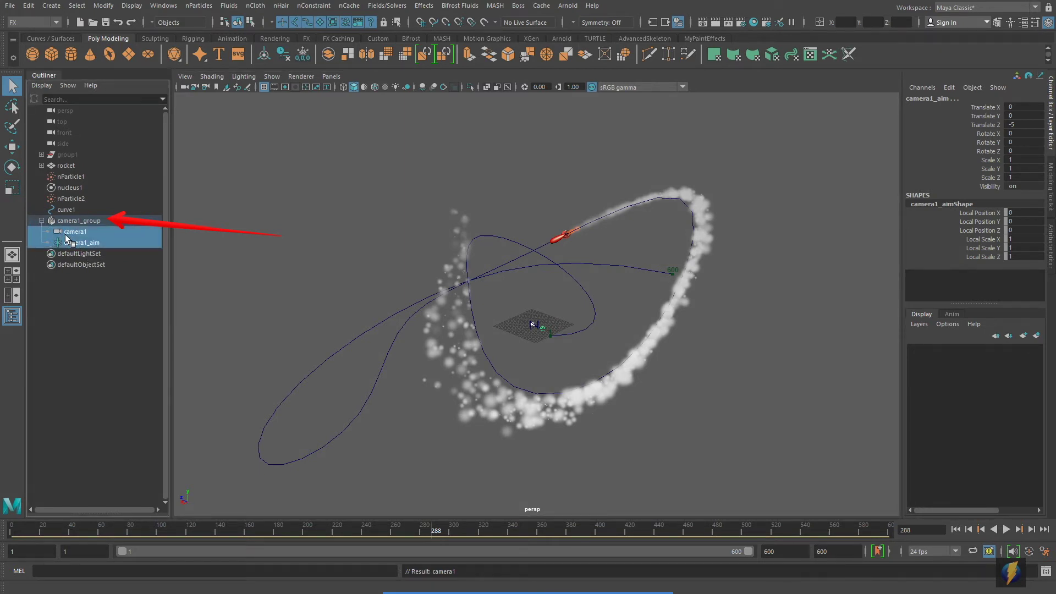
Step: Examine the transform channels of camera1 and camera1_aim, including the camera's driven Rotate channels
left_click(67, 234)
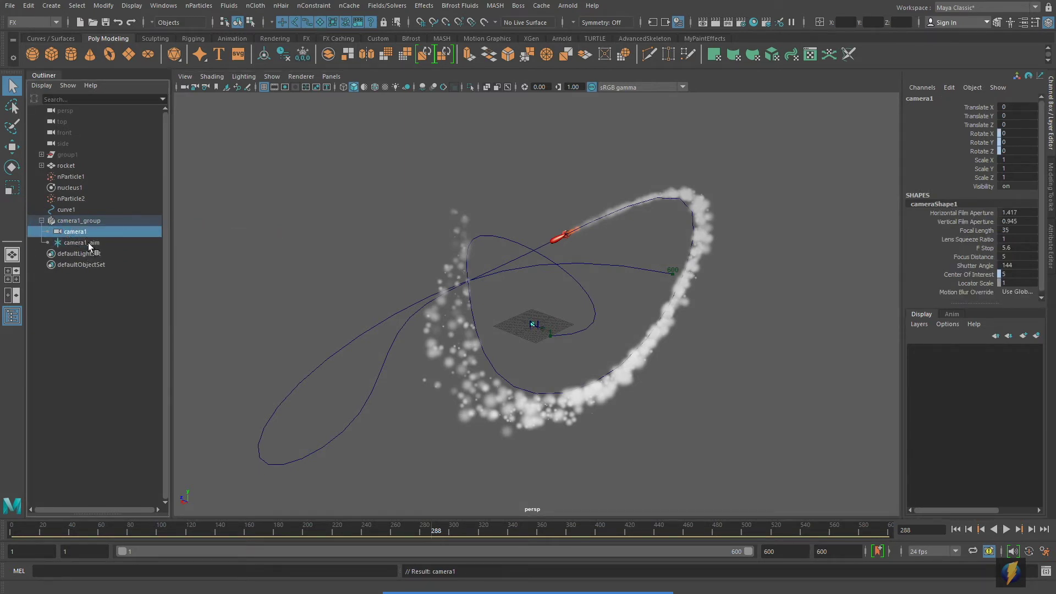
left_click(88, 242)
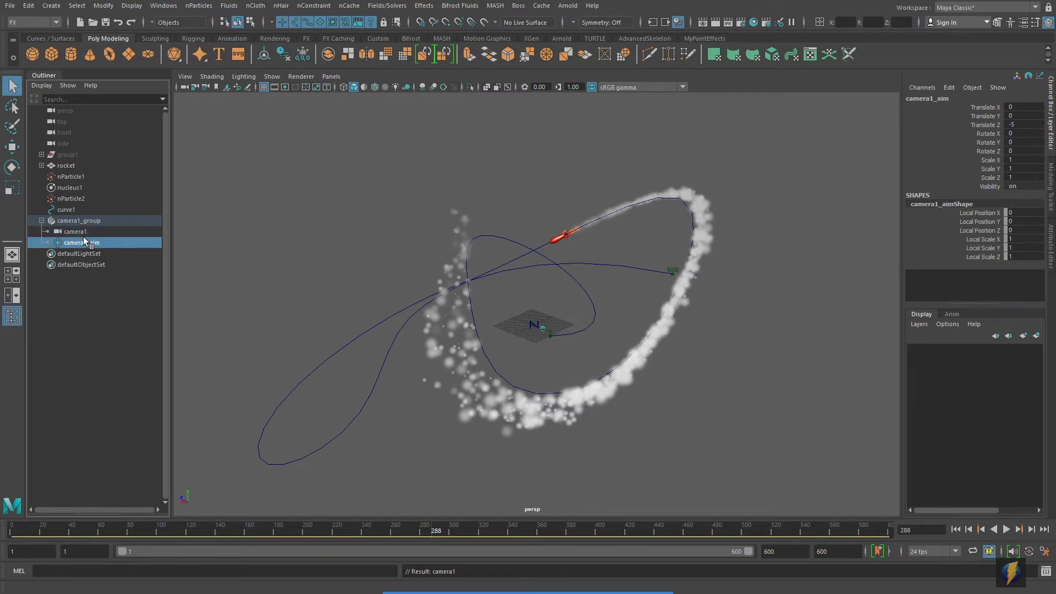
left_click(84, 233)
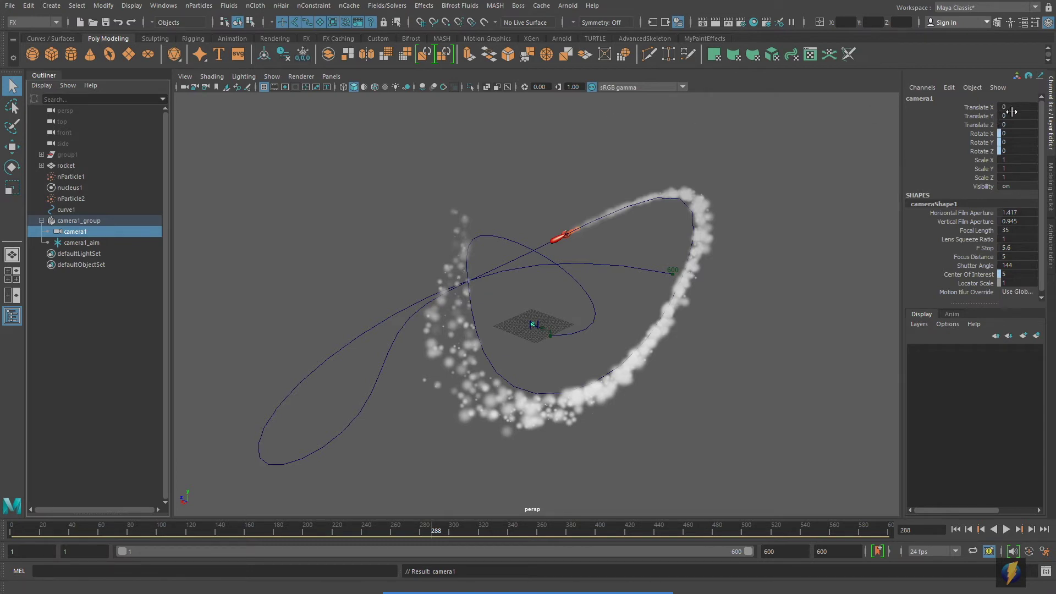
mouse_move(597, 592)
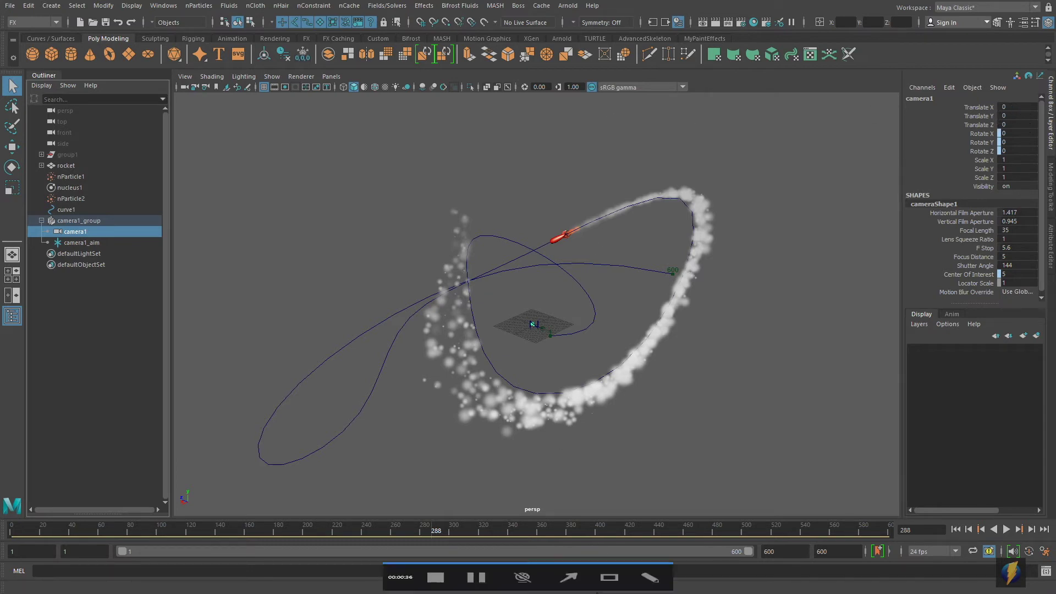
left_click(568, 577)
mouse_move(801, 294)
left_mouse_down()
mouse_move(963, 140)
mouse_move(969, 151)
left_mouse_up()
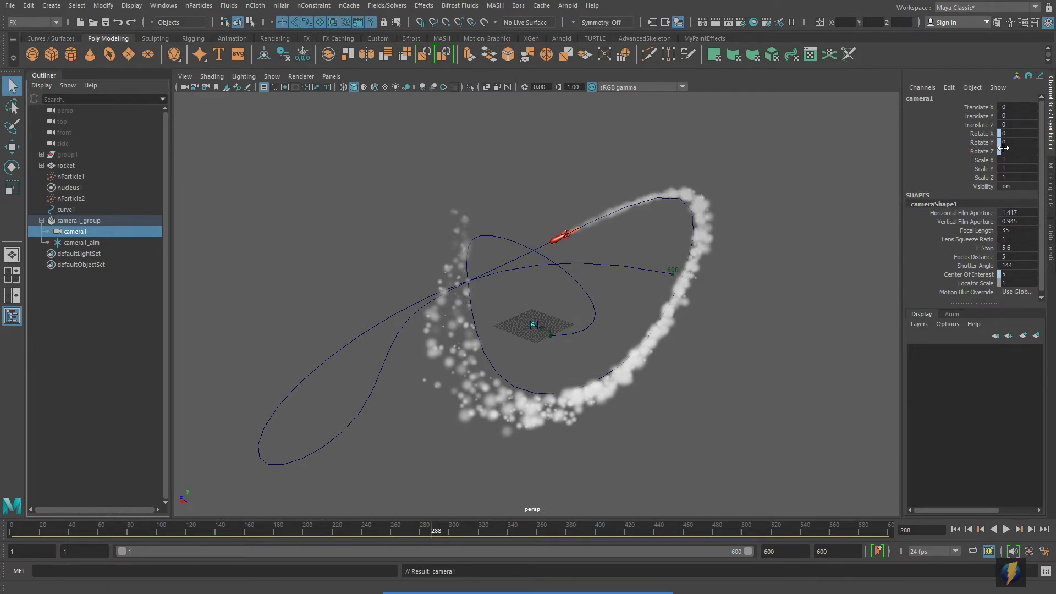
left_click(87, 244)
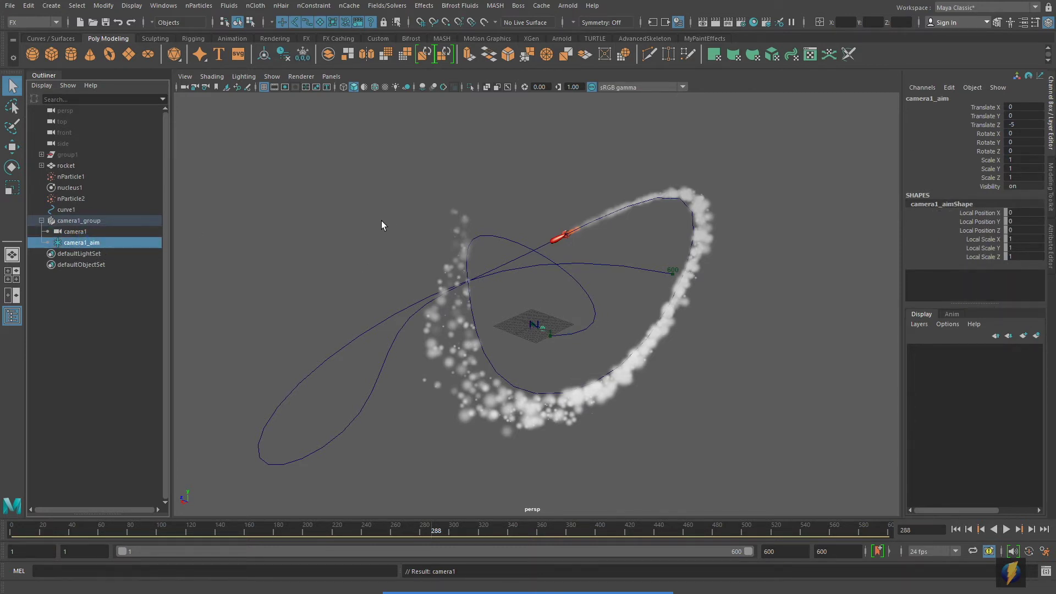
Step: Show the four-view layout and rename camera1 to MyCamera
key("space")
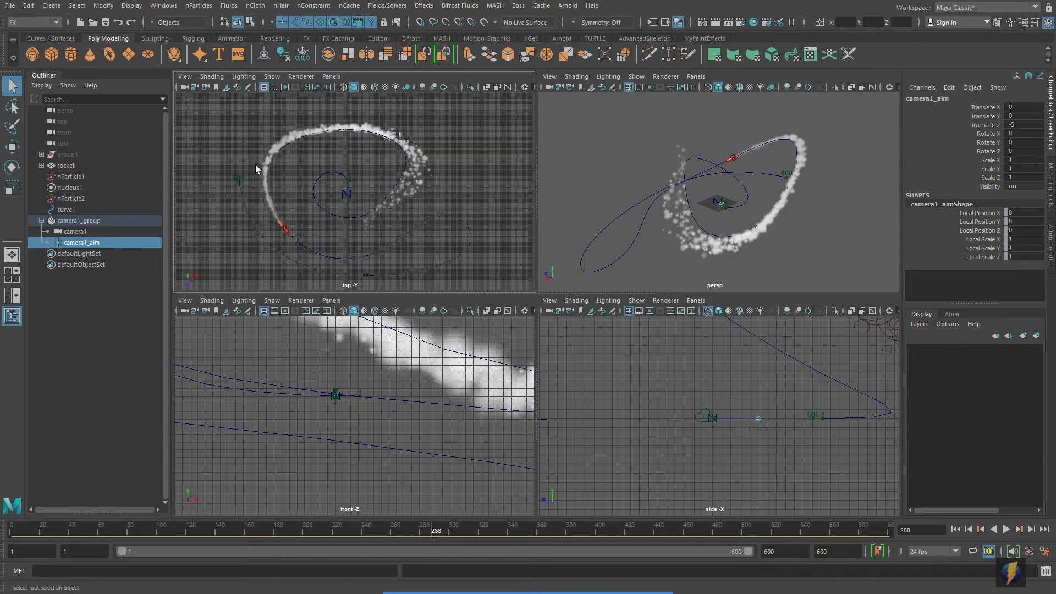
left_click(76, 232)
left_click(937, 100)
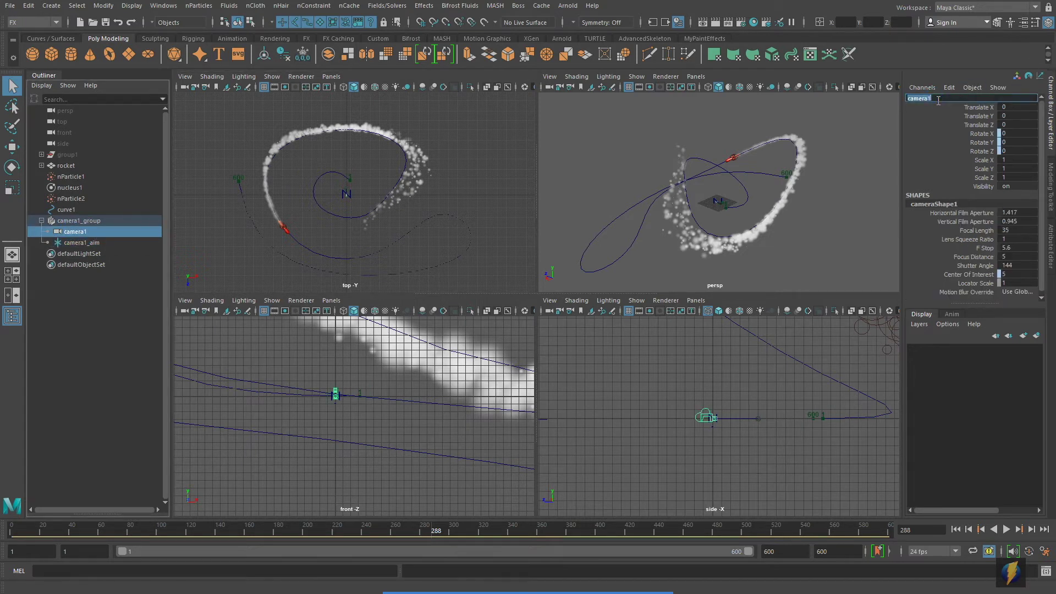
type("MyCamera")
key("Return")
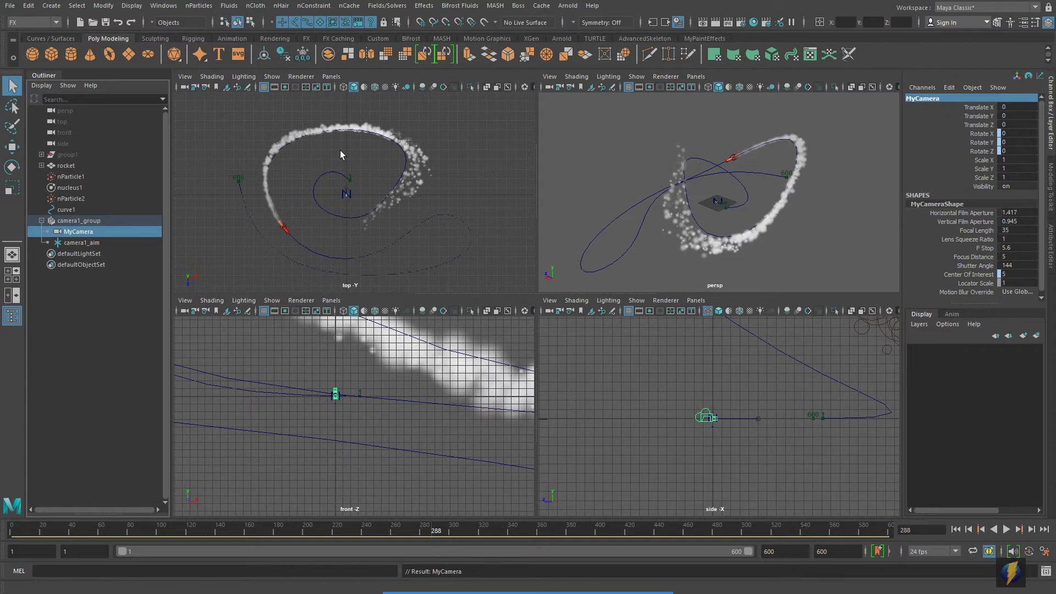
Step: Switch the top view to look through MyCamera
left_click(76, 244)
left_click(75, 232)
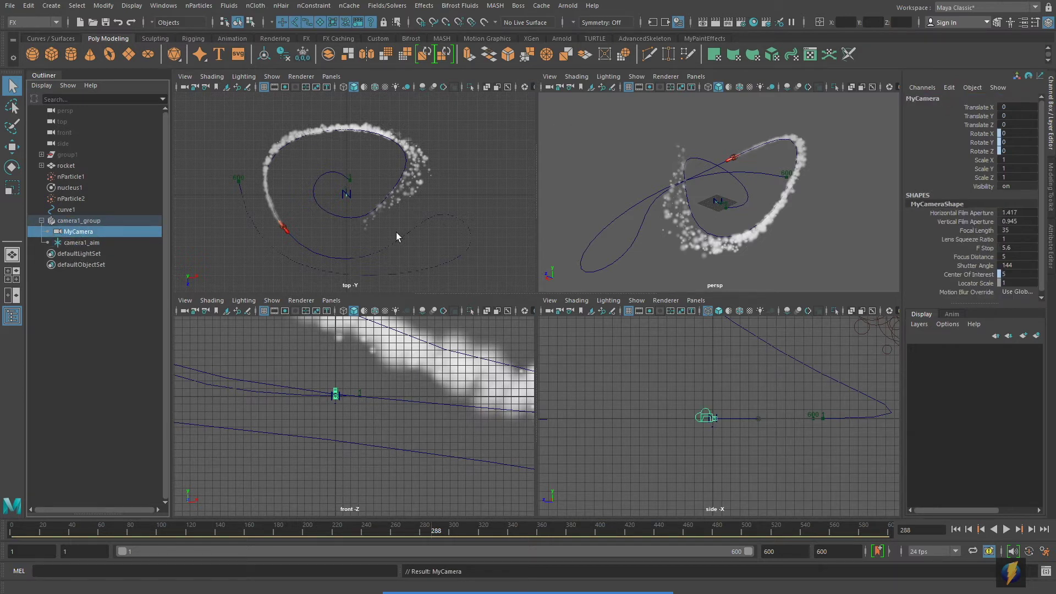
key("space")
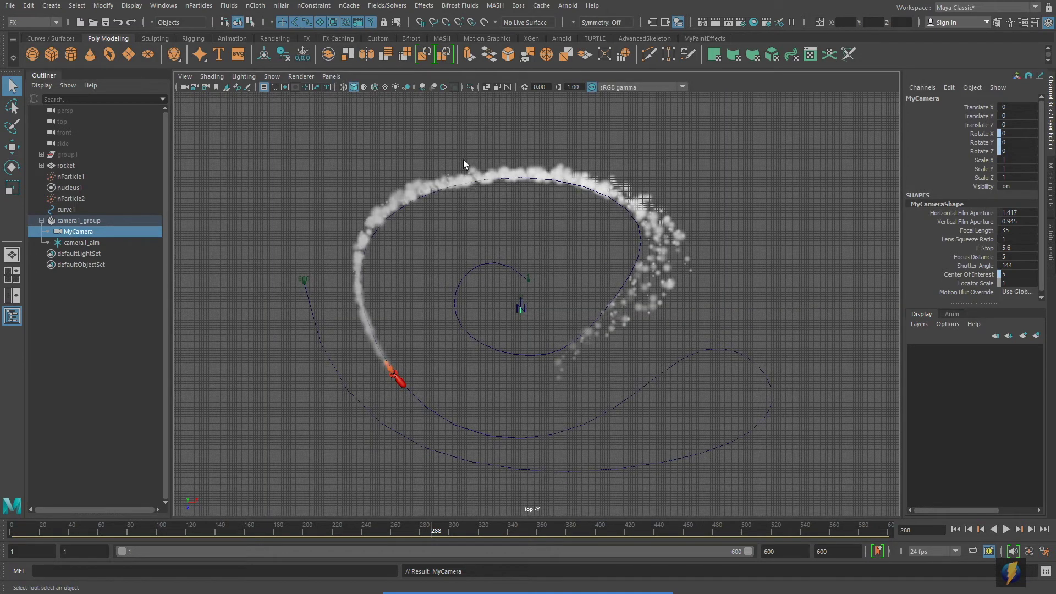
left_click(332, 76)
mouse_move(338, 89)
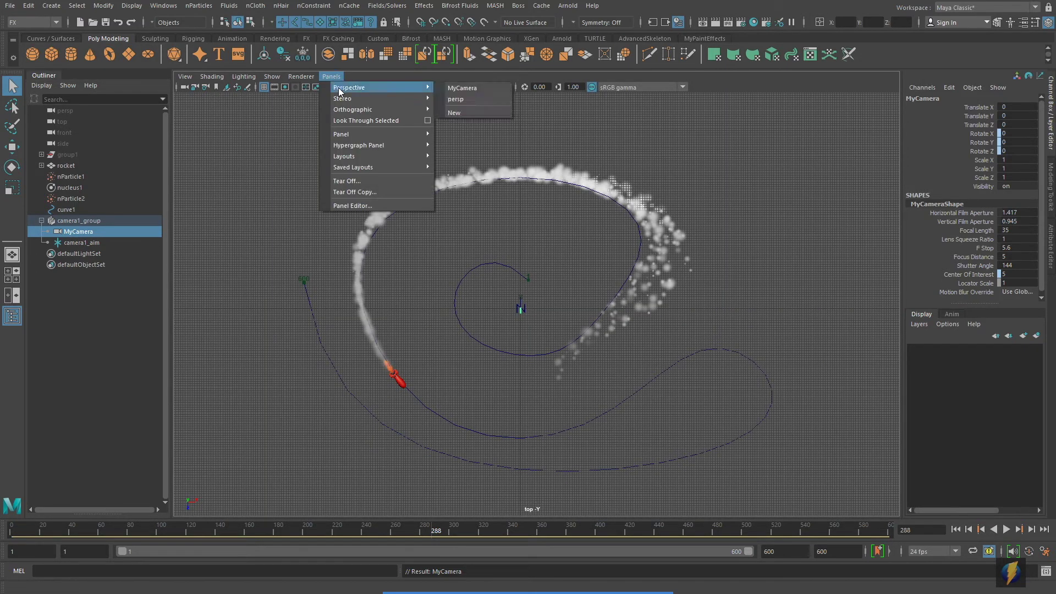
left_click(479, 87)
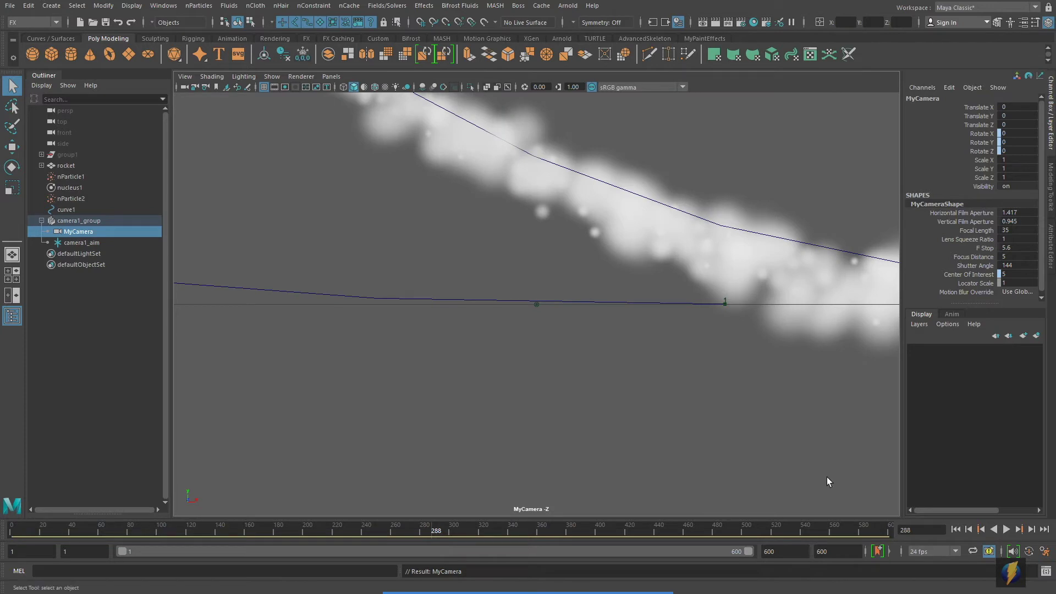
Step: Point-constrain camera1_aim to the rocket so MyCamera's aim follows it, using the Animation menu set
key("space")
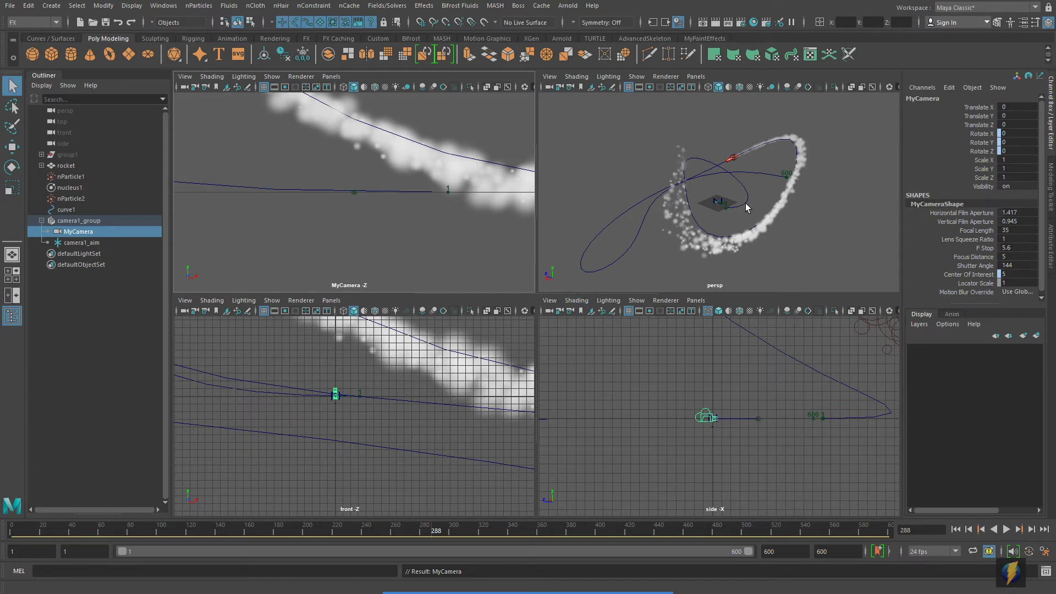
key("space")
right_click_drag(484, 291, 574, 353, "alt")
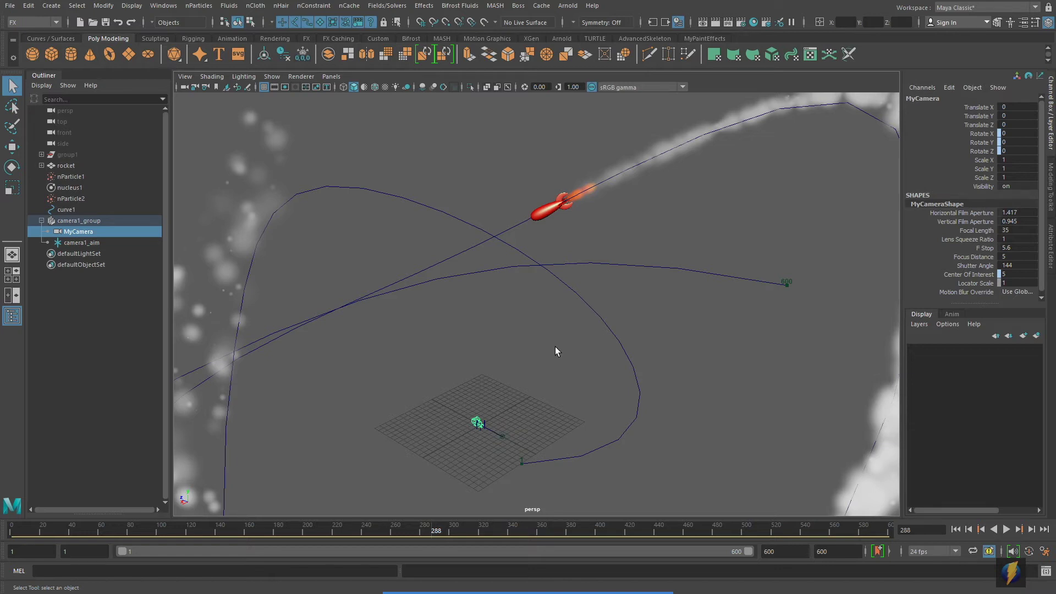
left_click(543, 215)
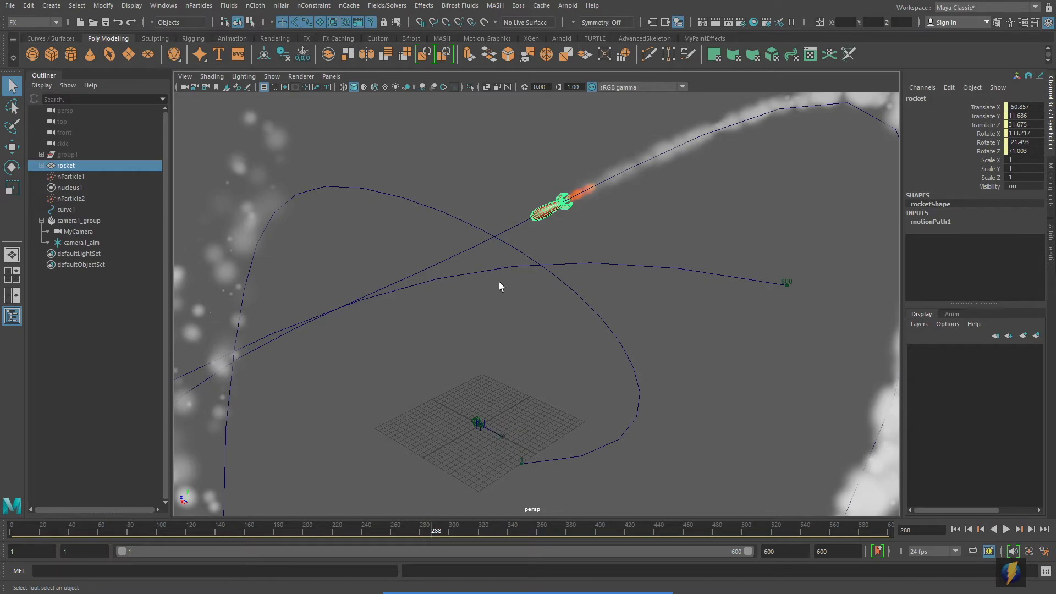
left_click(78, 242, "ctrl")
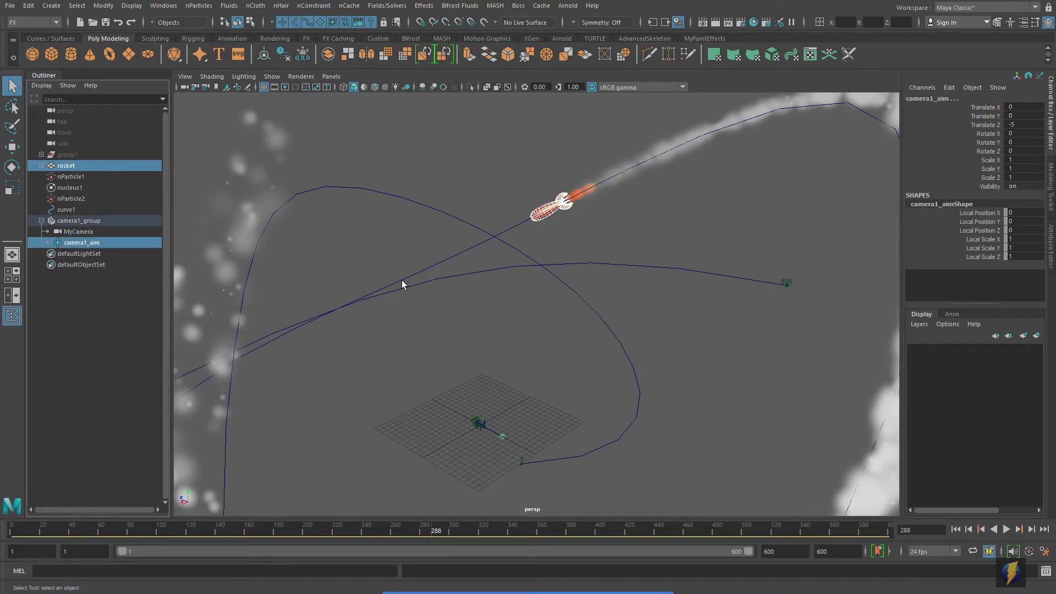
key("space")
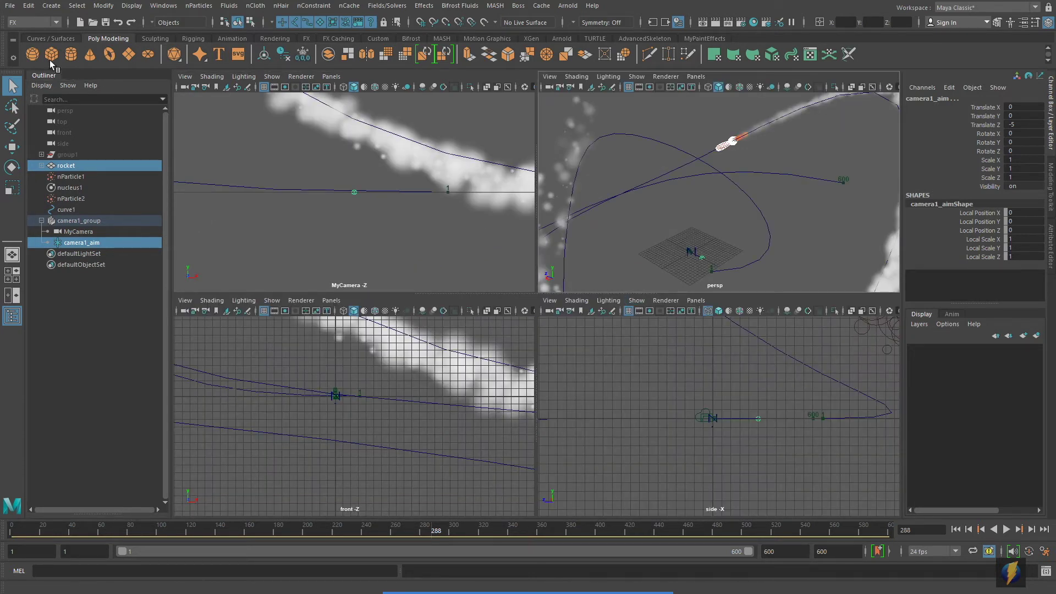
left_click(54, 19)
left_click(28, 57)
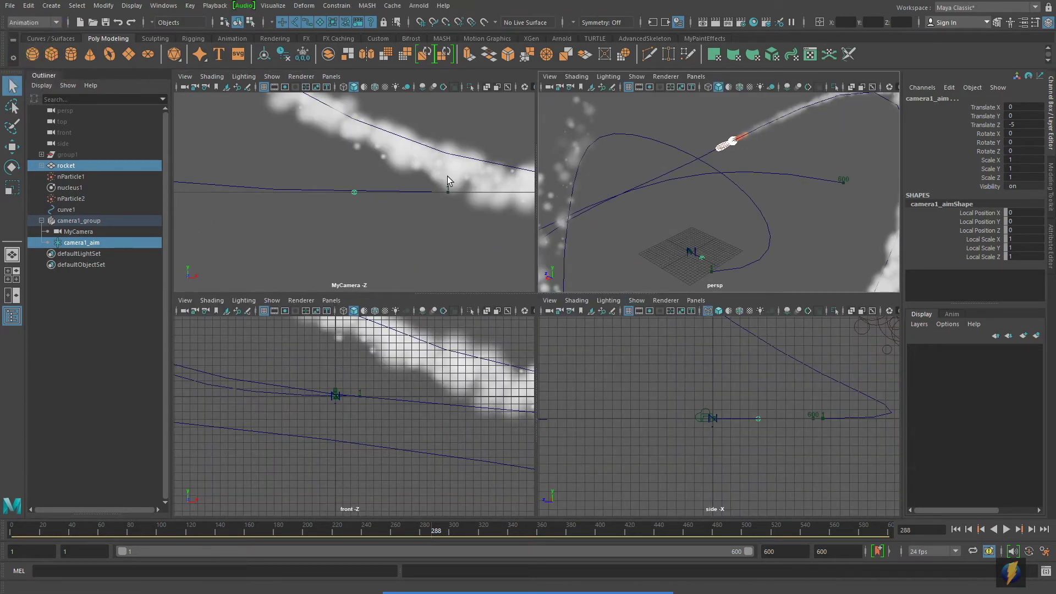
left_click(338, 6)
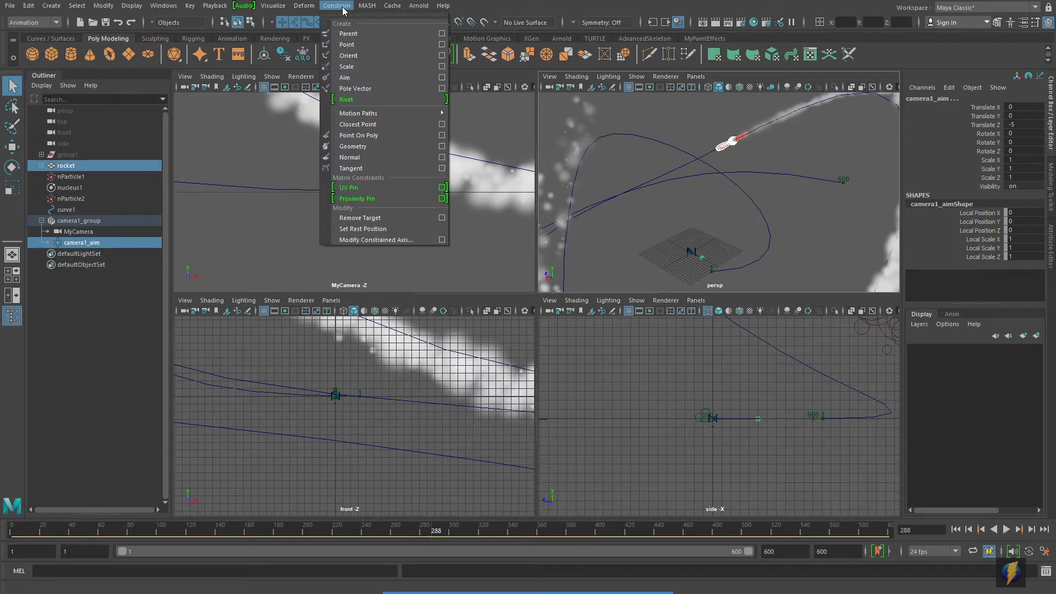
left_click(350, 45)
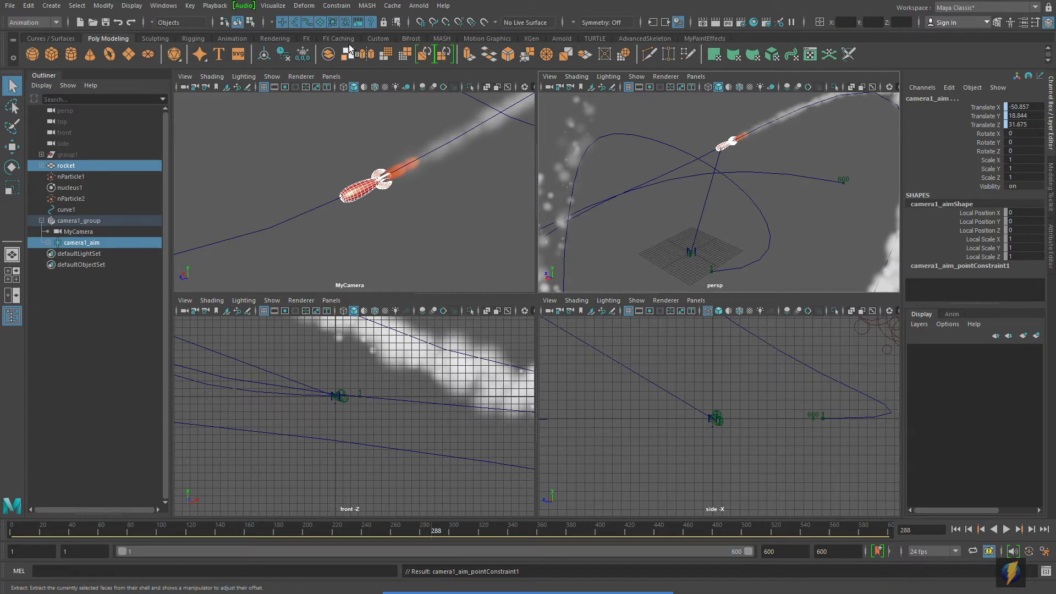
Step: Select camera1_aim and play the animation from frame 1 through MyCamera's enlarged view to check its tracking
left_click(82, 243)
left_click(12, 146)
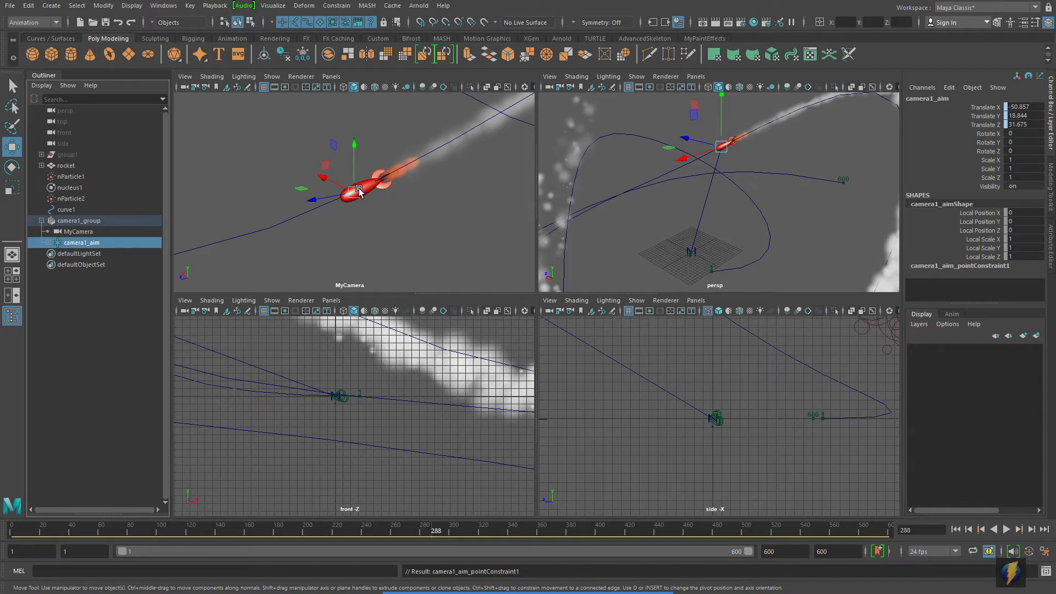
key("space")
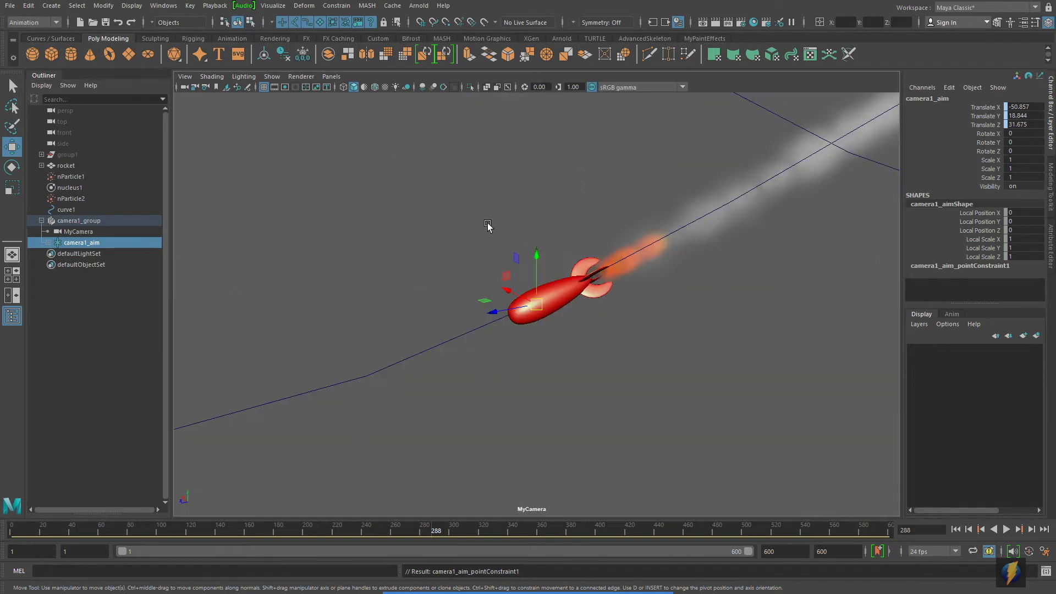
left_click(956, 529)
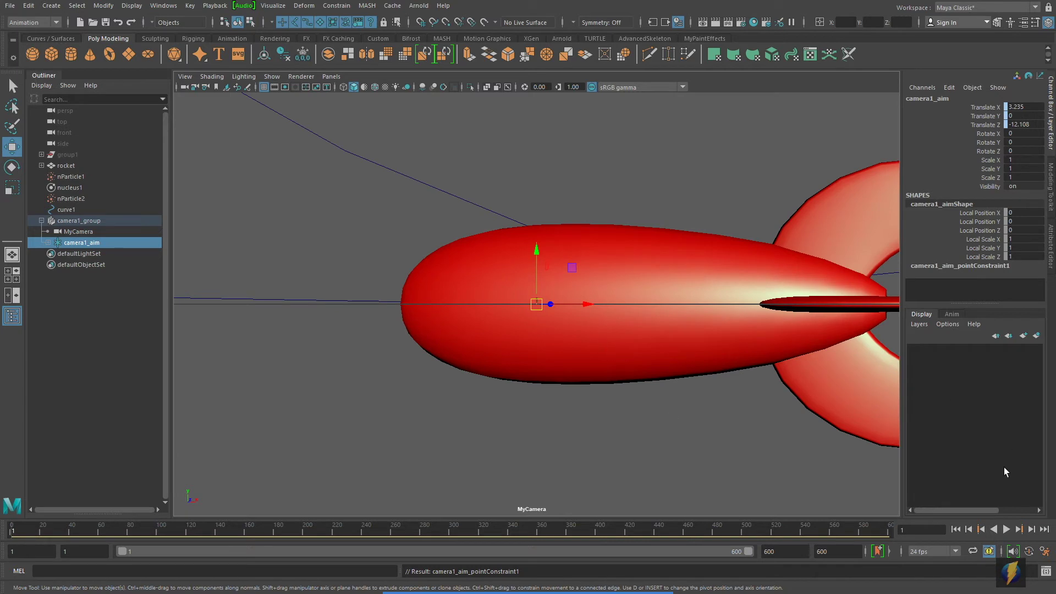
left_click(1006, 529)
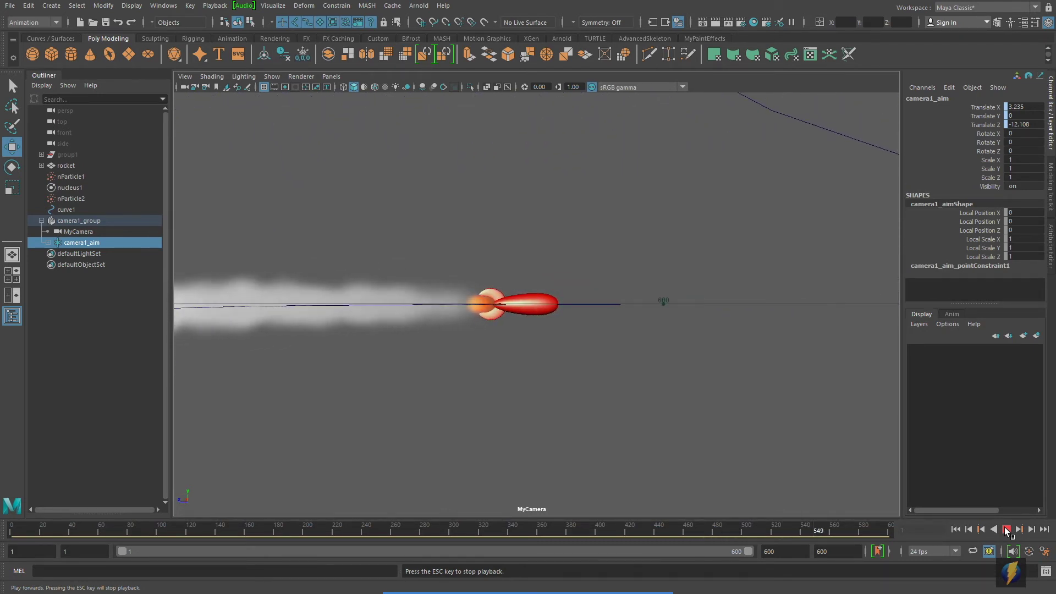
left_click(1006, 529)
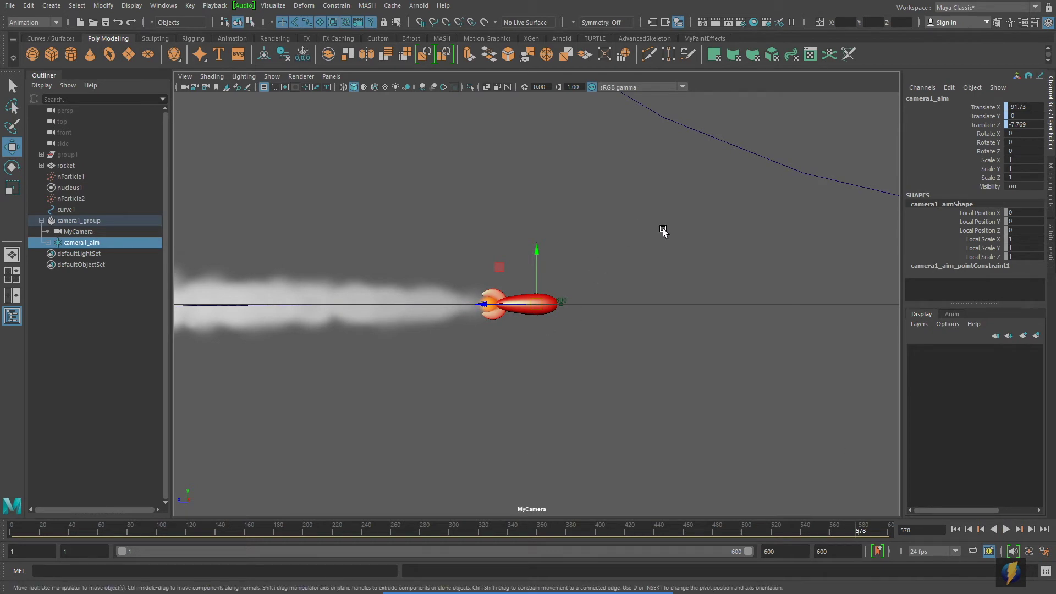
Step: Create a polygon cube at the origin and scale it uniformly to about 217.67 in the perspective view
key("space")
key("space")
mouse_move(673, 224)
right_mouse_down("alt")
mouse_move(285, 220)
mouse_move(518, 230)
right_mouse_up("alt")
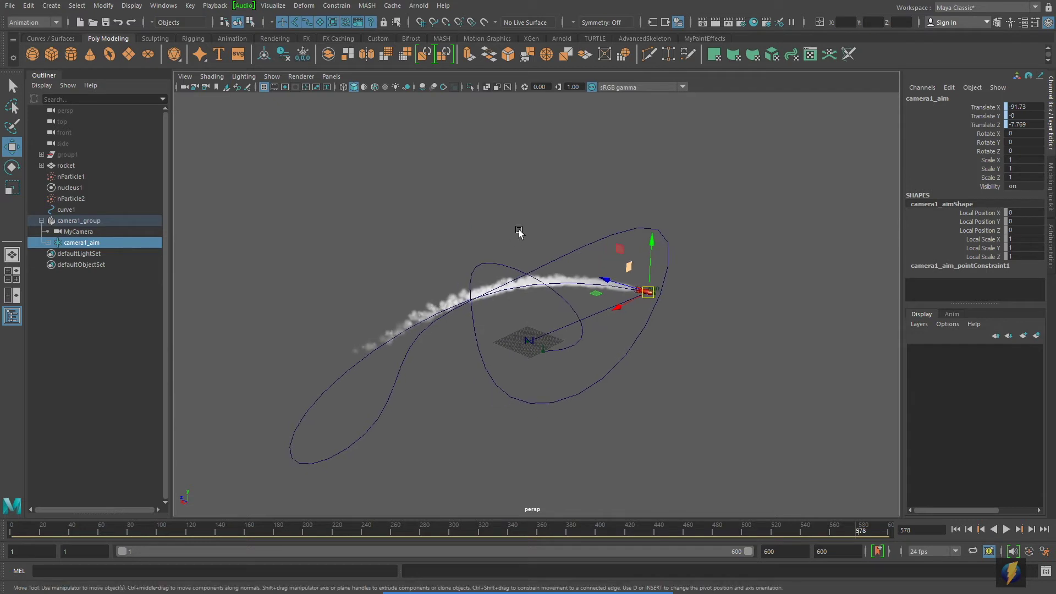
left_click(50, 53)
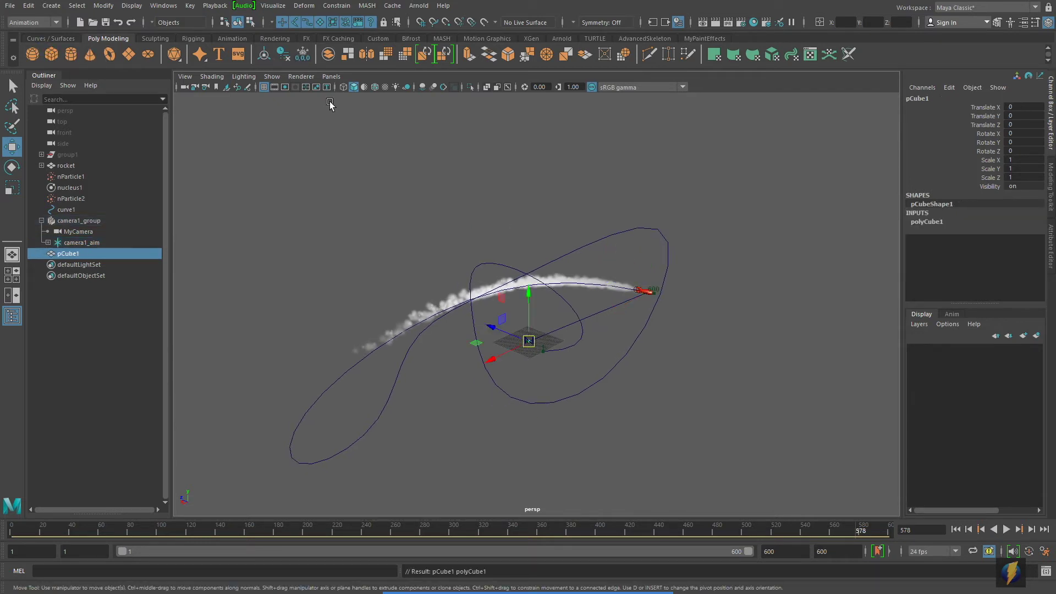
key("r")
left_click_drag(529, 343, 914, 333)
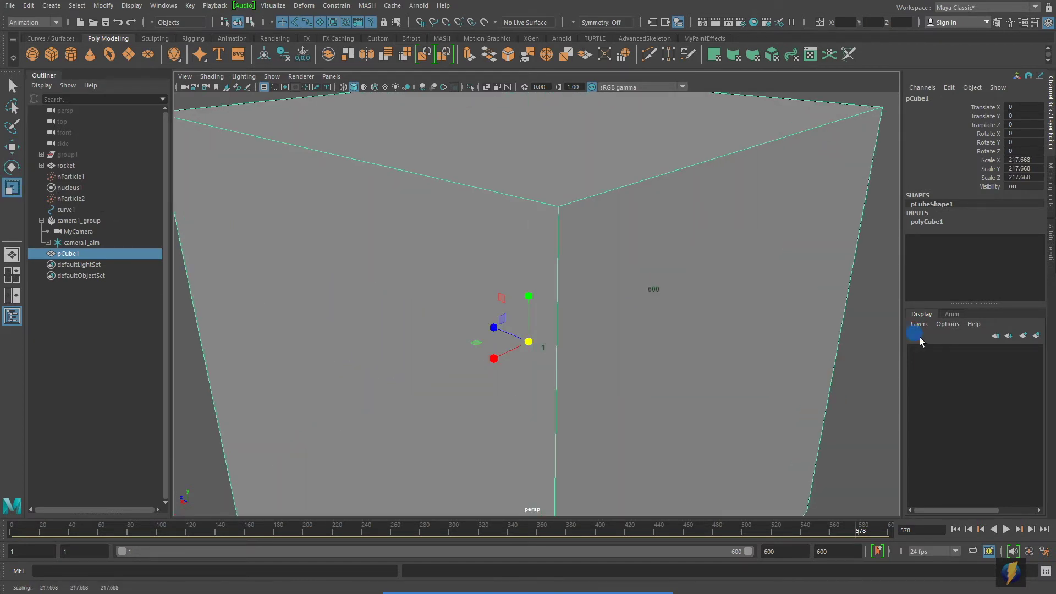
Step: Smooth the cube into a rounded sphere, raising the Smooth operation's Divisions, and return to object mode
left_click(1051, 203)
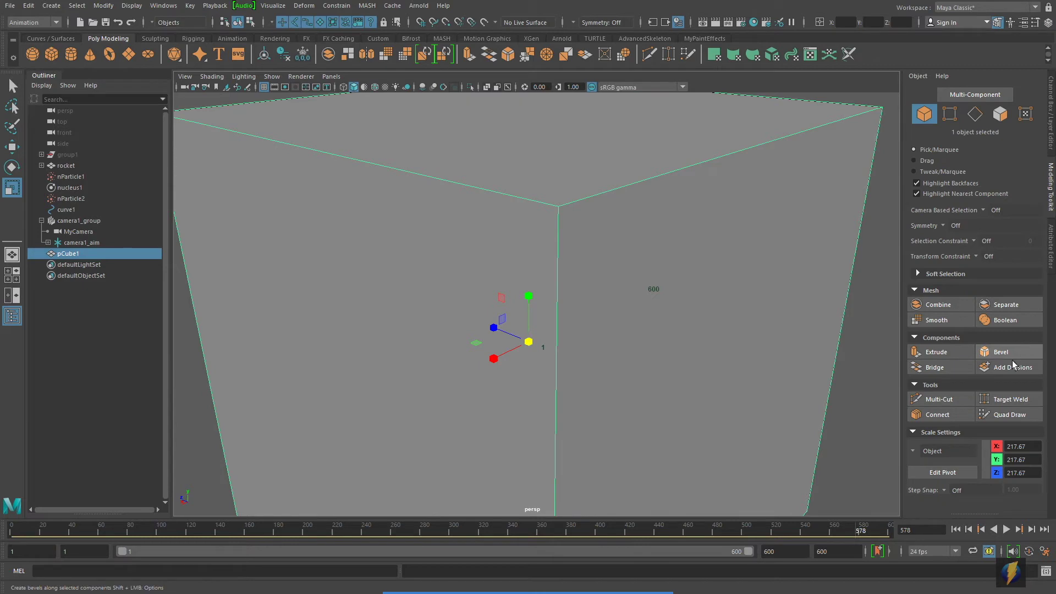
left_click(936, 320)
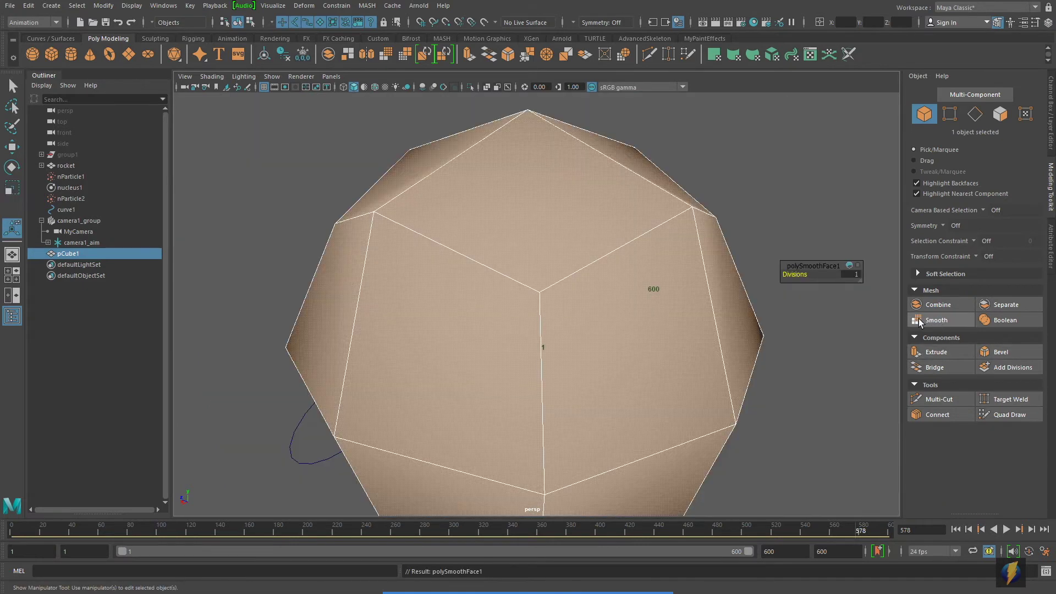
left_click(793, 274)
left_click_drag(793, 274, 700, 370)
right_click_drag(699, 370, 547, 371, "alt")
right_click_drag(547, 280, 585, 264)
Step: Scale the smoothed sphere uniformly to about 646.37 around the rocket's path and save the scene
key("r")
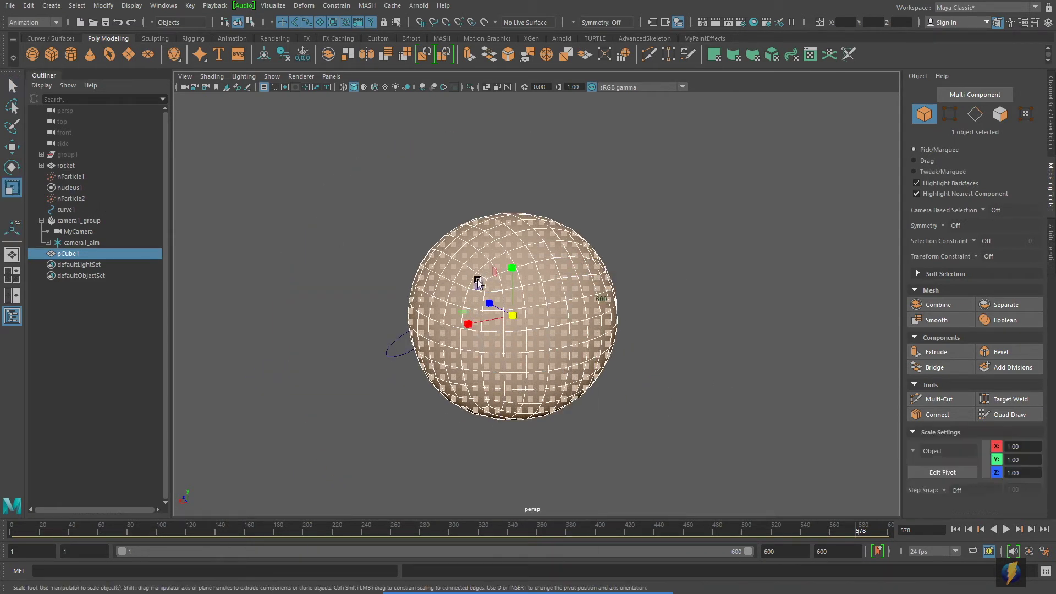
left_click(753, 324)
left_click(577, 363)
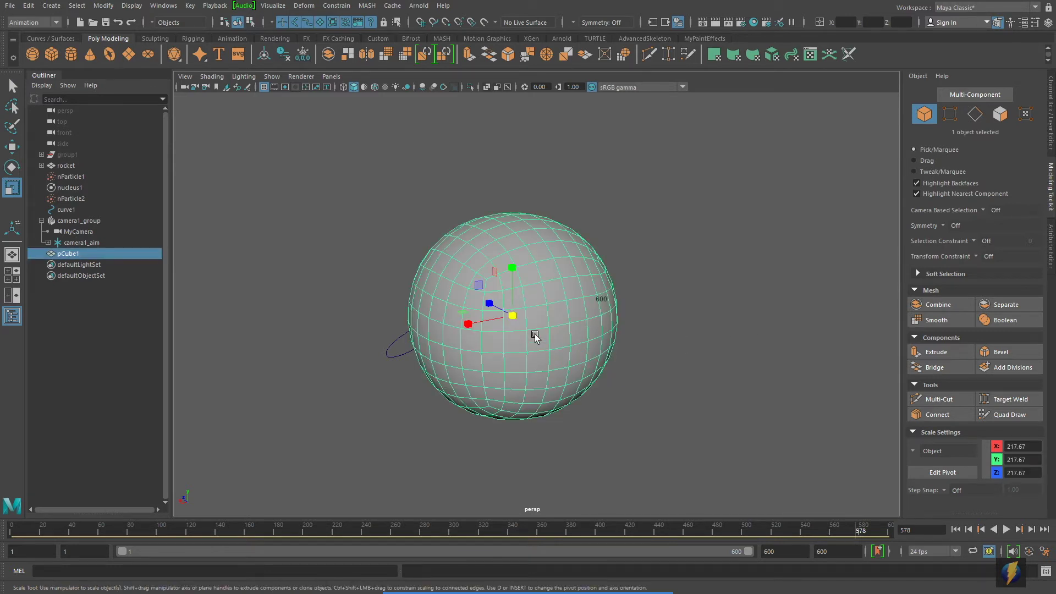
left_click_drag(512, 319, 859, 315)
right_click_drag(792, 320, 581, 320, "alt")
left_click_drag(580, 321, 573, 323, "alt")
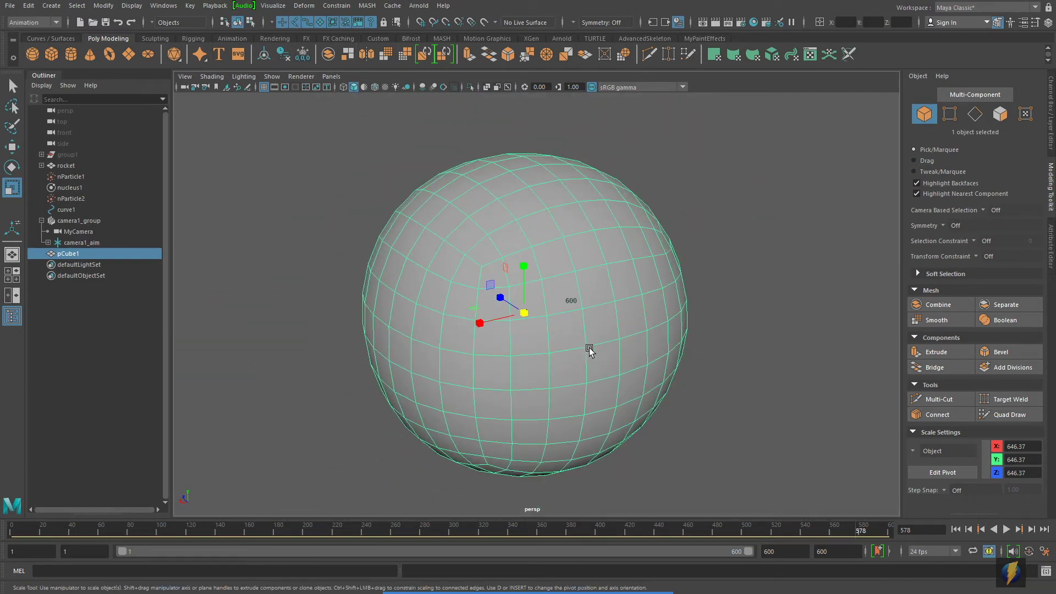
key("ctrl+s")
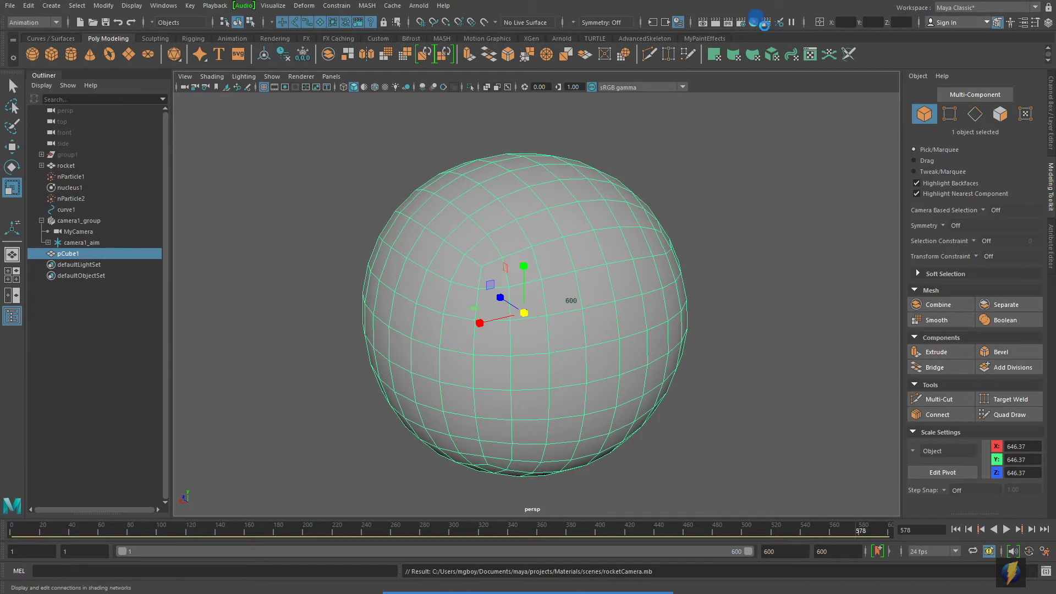
Step: Create a new Lambert material in Hypershade and assign it to the large sphere
left_click(753, 22)
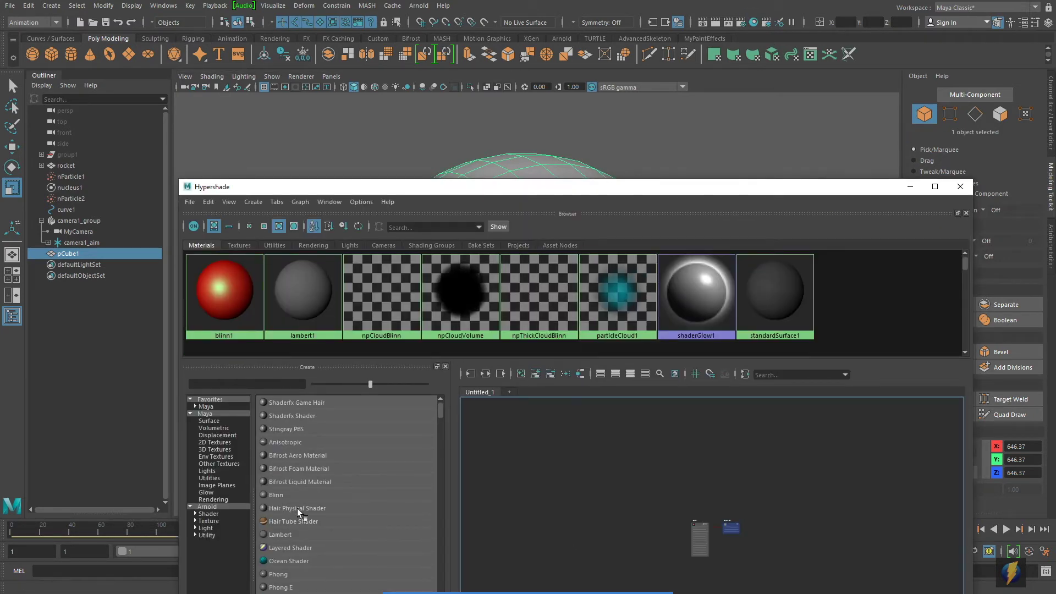
left_click(284, 534)
left_click_drag(469, 195, 538, 408)
middle_click_drag(452, 515, 585, 233)
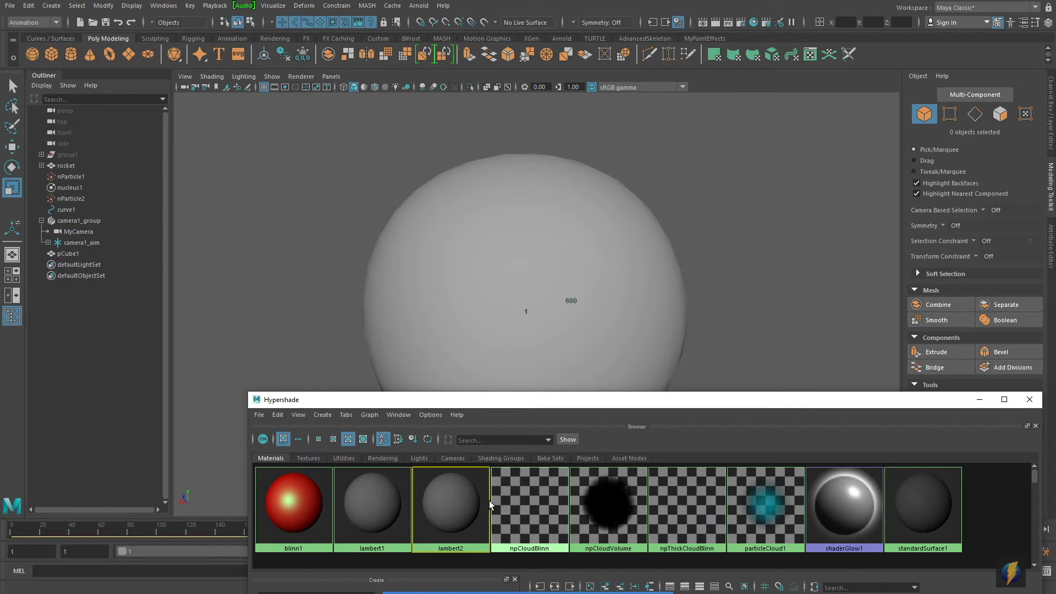
Step: Map a Noise 2D texture to the lambert2 material's Color
double_click(461, 496)
left_click(980, 399)
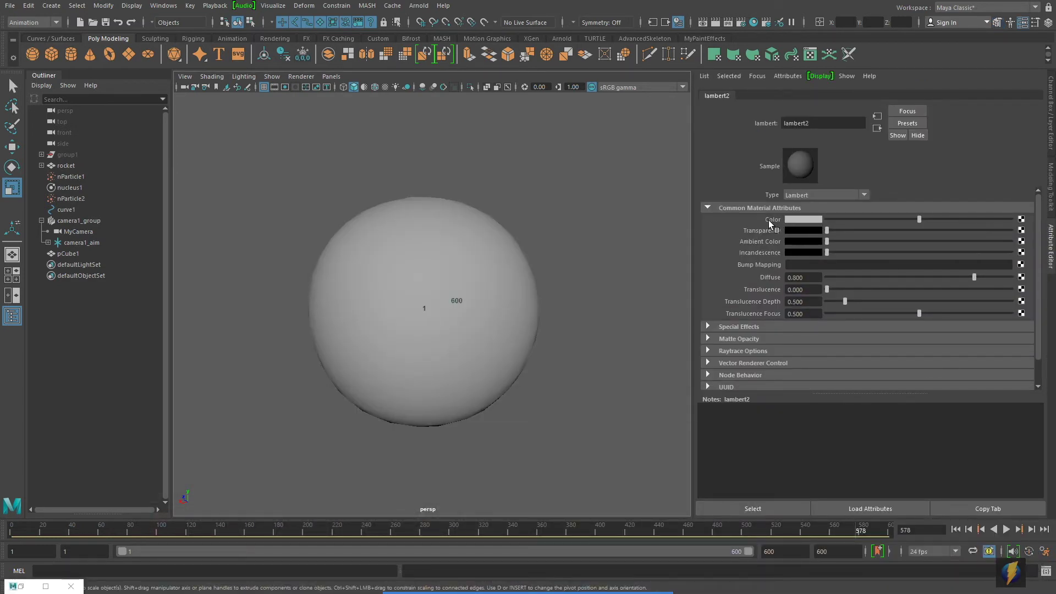
left_click(1021, 219)
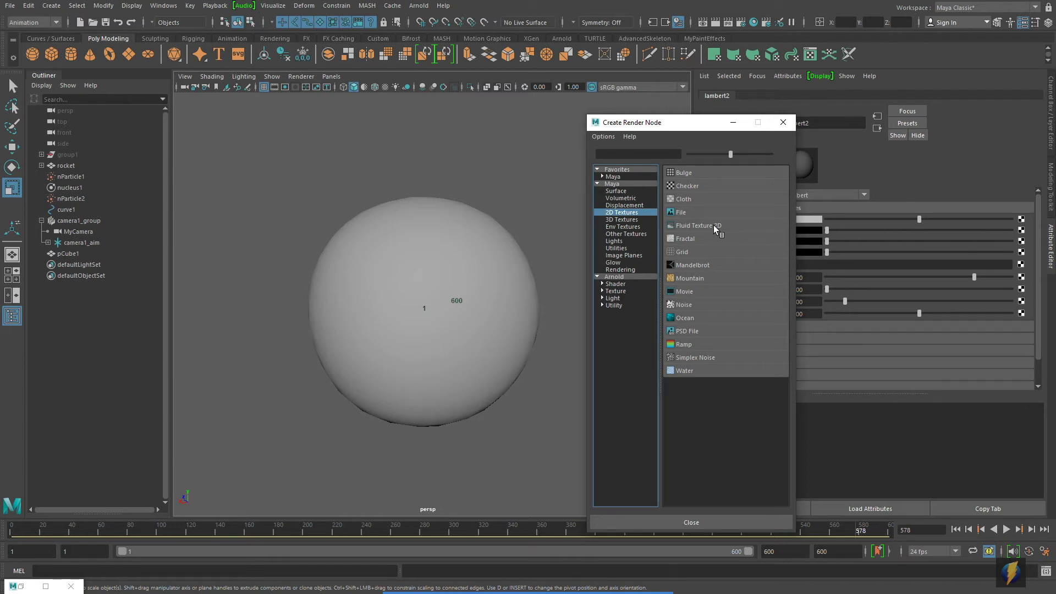
left_click(682, 304)
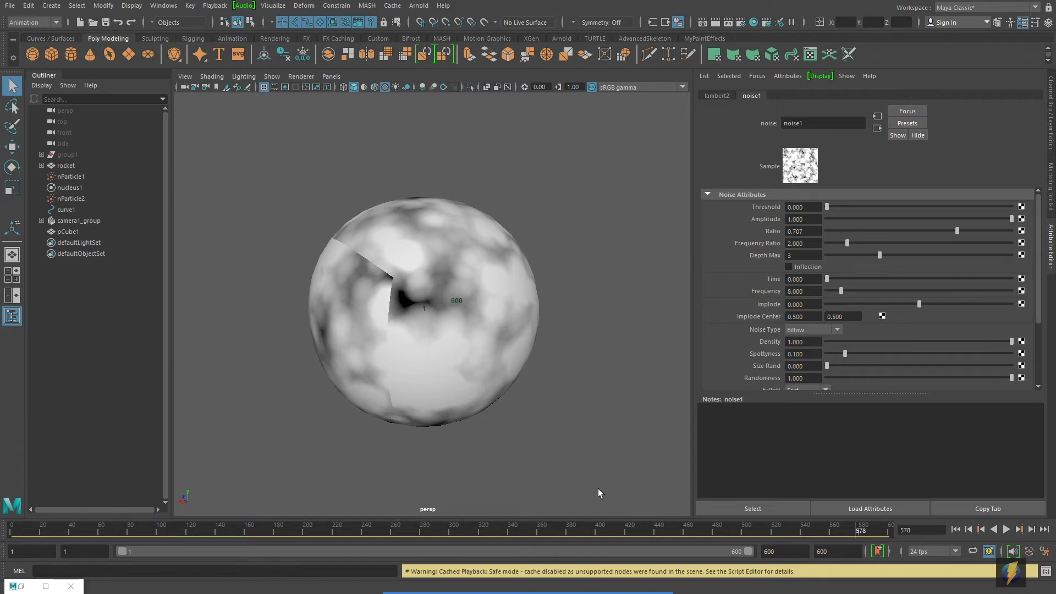
Step: Set the noise texture's Frequency to 100 and its Density to about 0.012 for a starfield look
mouse_move(562, 174)
left_mouse_down()
mouse_move(699, 198)
mouse_move(741, 295)
mouse_move(741, 342)
left_mouse_up()
left_click_drag(841, 291, 1019, 294)
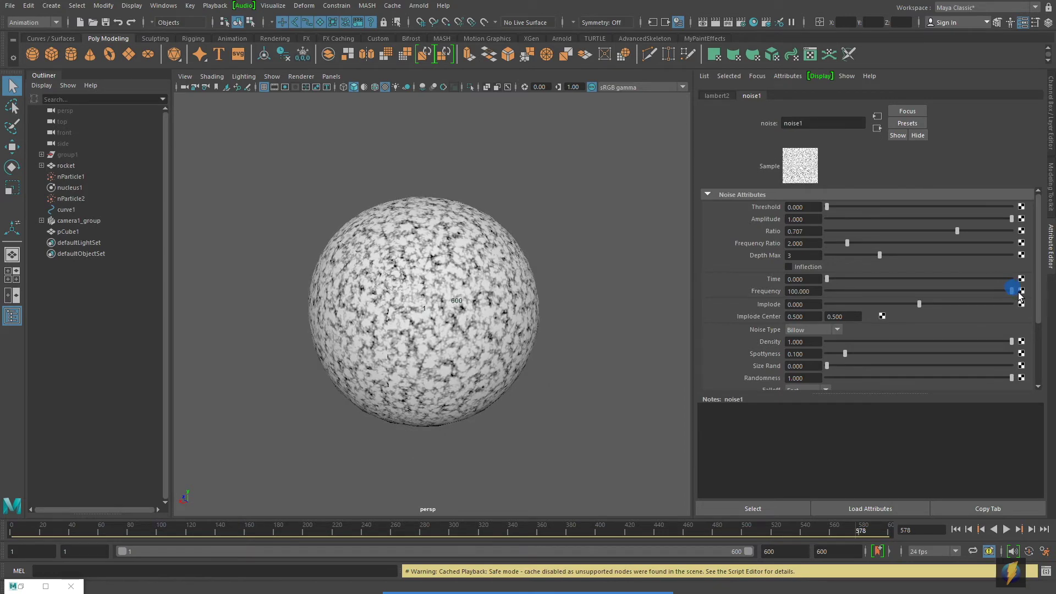
right_click_drag(342, 337, 476, 330, "alt")
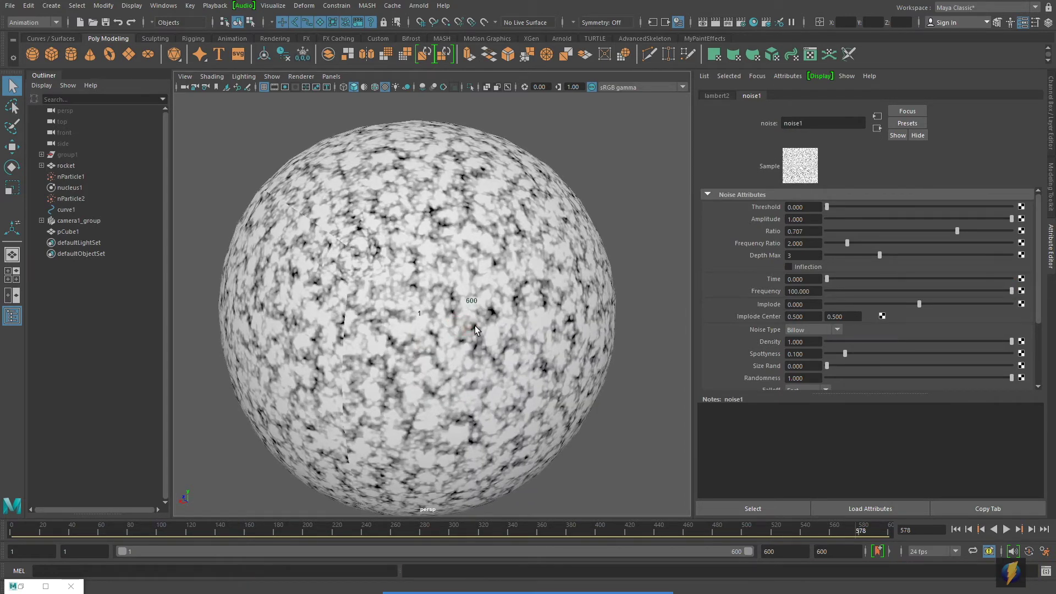
middle_click_drag(475, 330, 512, 318, "alt")
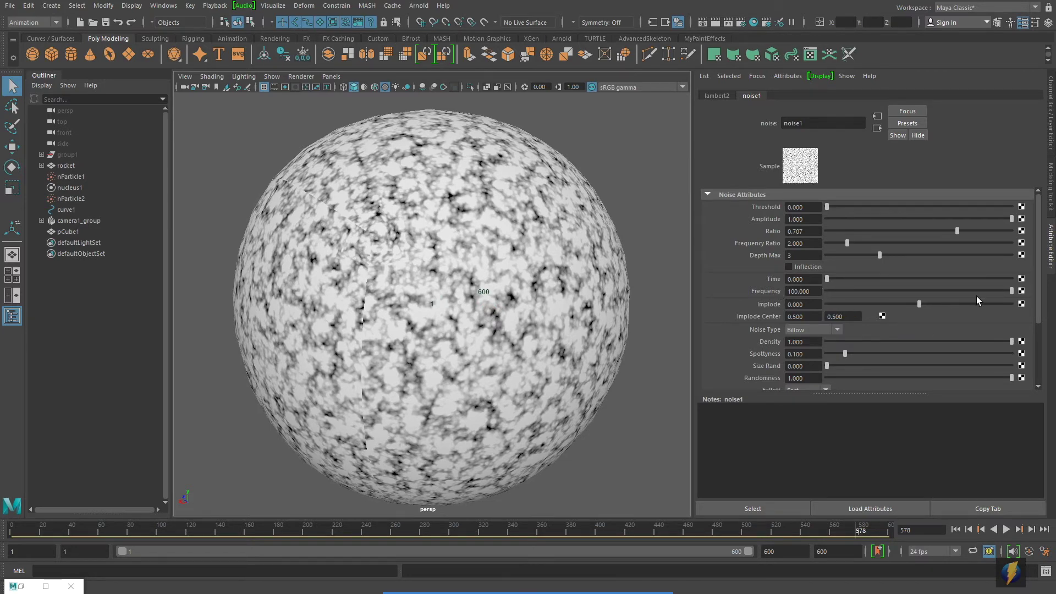
mouse_move(1013, 292)
left_mouse_down()
mouse_move(874, 306)
mouse_move(1013, 295)
left_mouse_up()
left_click_drag(1012, 344, 829, 355)
right_click_drag(334, 346, 349, 329, "alt")
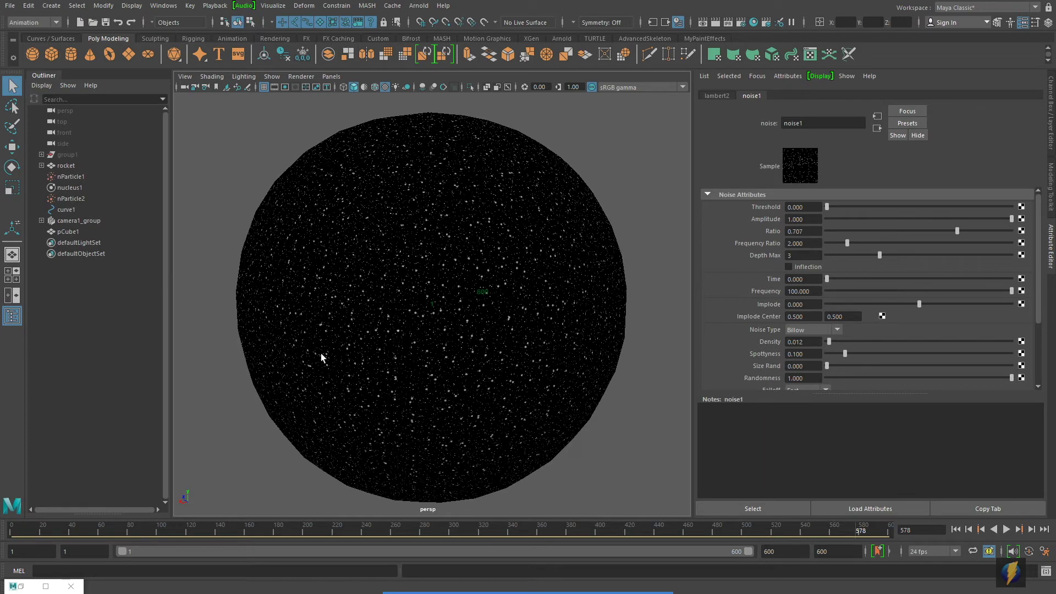
Step: Open Hypershade and graph the input and output connections of the lambert2 material
mouse_move(568, 579)
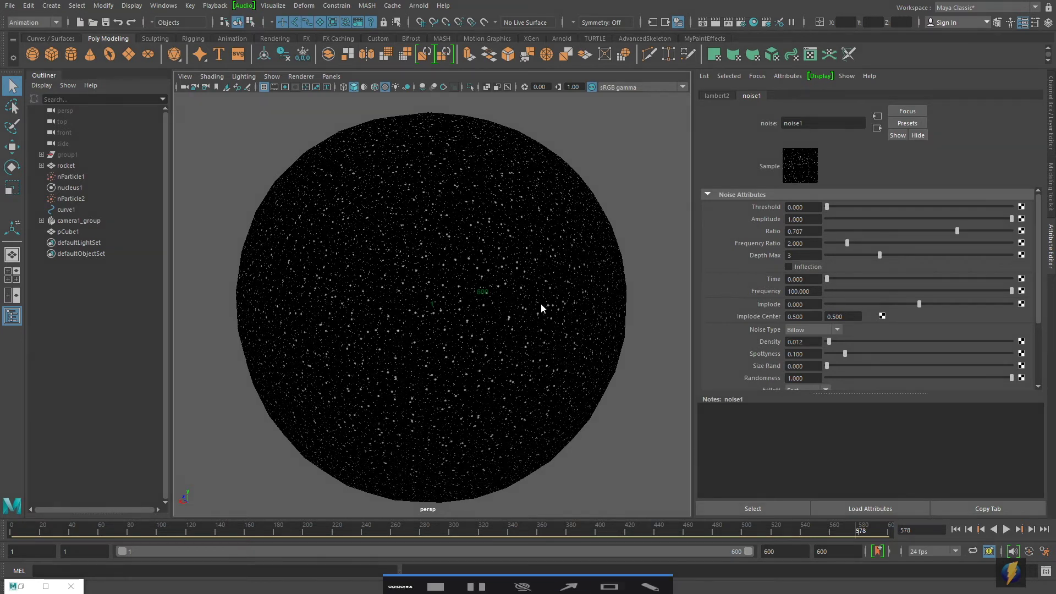
left_click(717, 96)
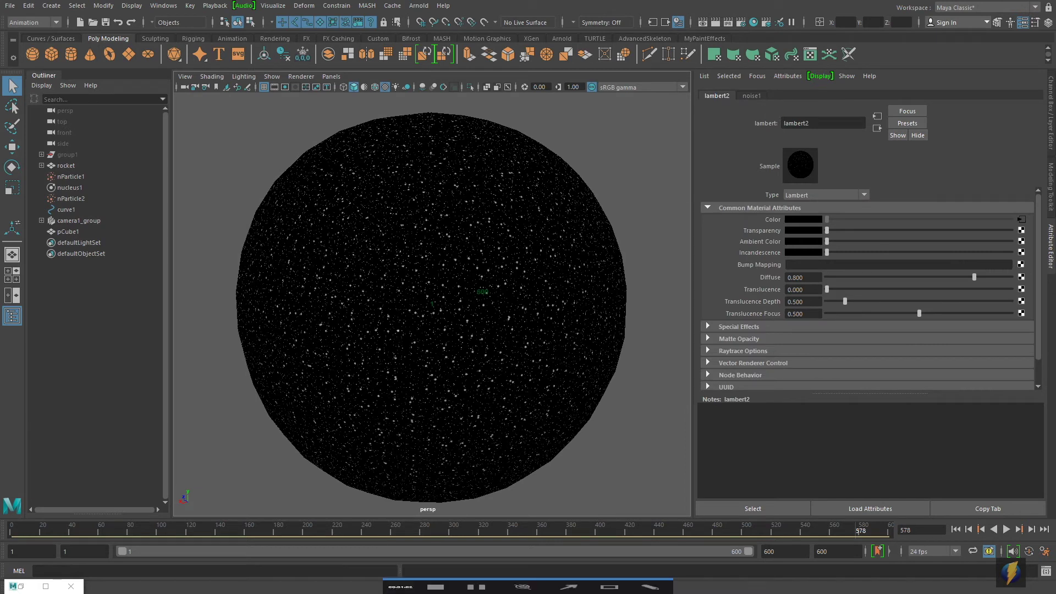
left_click_drag(468, 337, 730, 256)
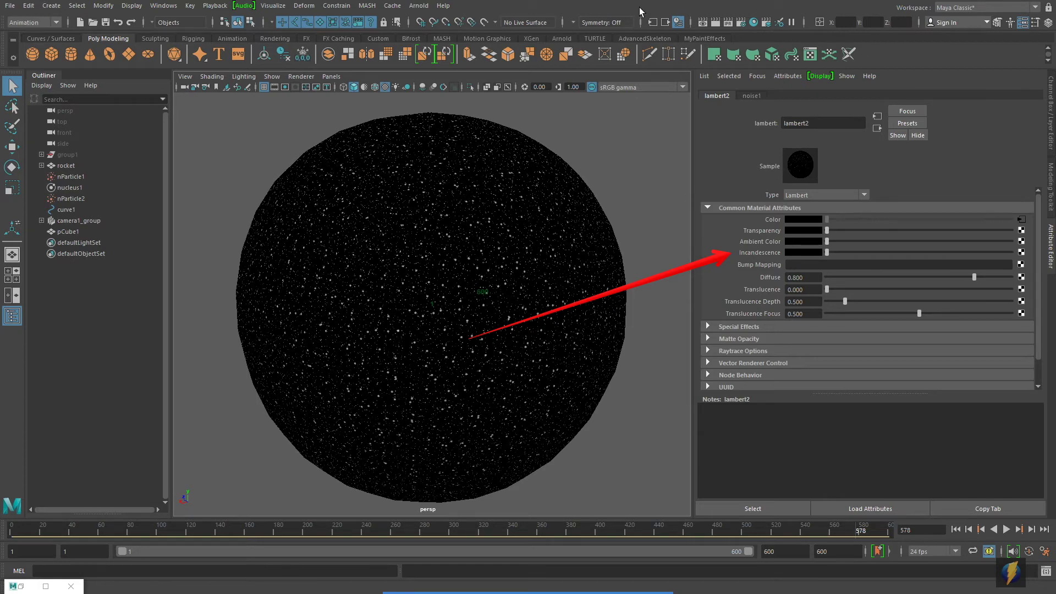
left_click(753, 22)
left_click(672, 400)
left_click_drag(672, 400, 581, 128)
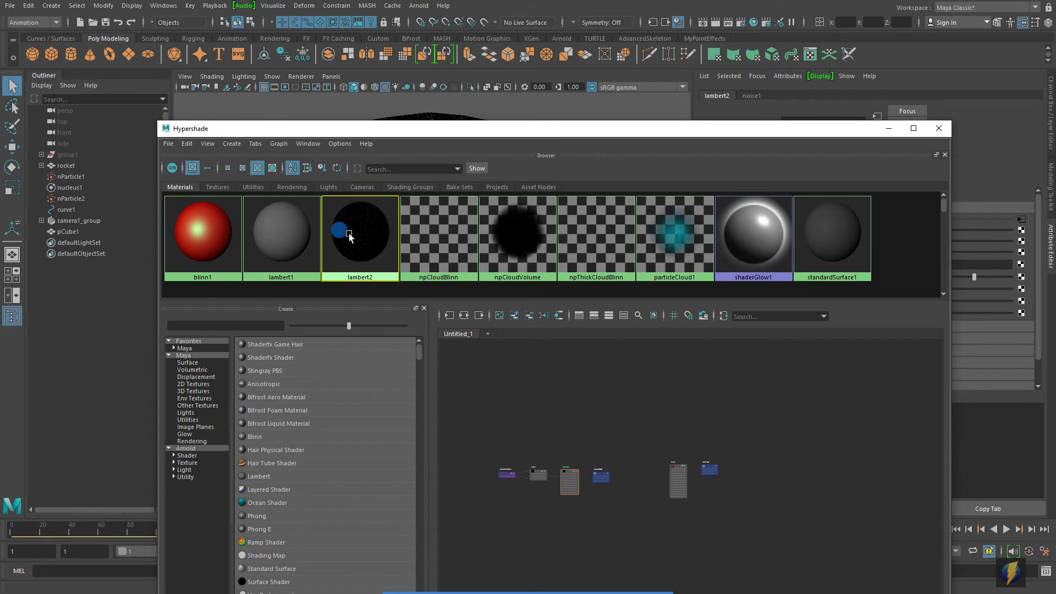
left_click(464, 315)
left_click(542, 391)
right_click_drag(548, 398, 620, 394, "alt")
middle_click_drag(667, 405, 558, 360, "alt")
right_click_drag(704, 418, 692, 414, "alt")
middle_click_drag(692, 414, 679, 383, "alt")
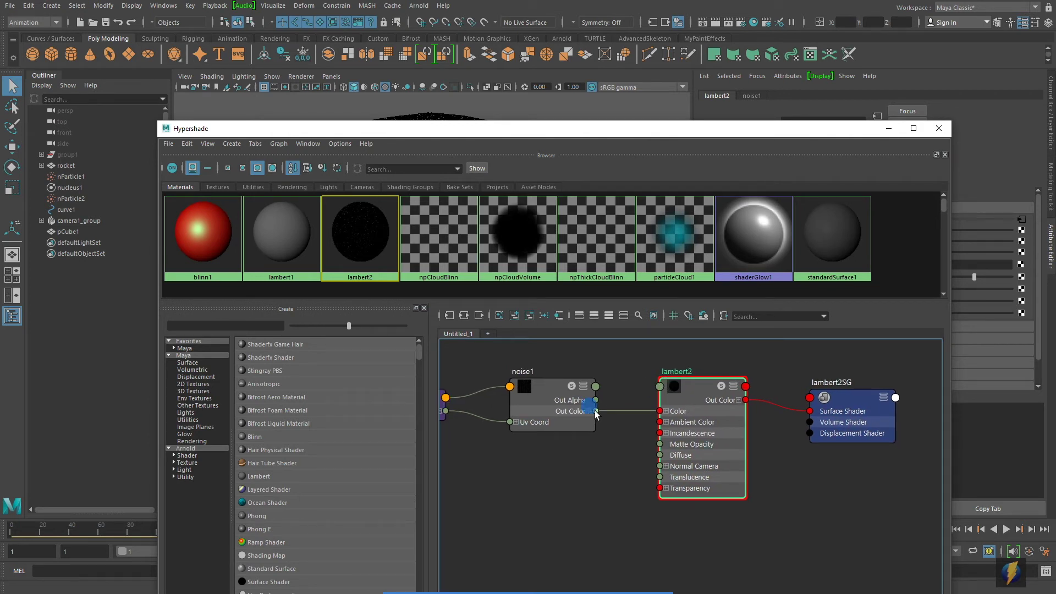
Step: Connect the noise1 texture's Out Color to lambert2's Incandescence and close Hypershade
mouse_move(597, 410)
left_mouse_down()
mouse_move(540, 384)
mouse_move(611, 413)
left_mouse_up()
left_click_drag(610, 463, 660, 433)
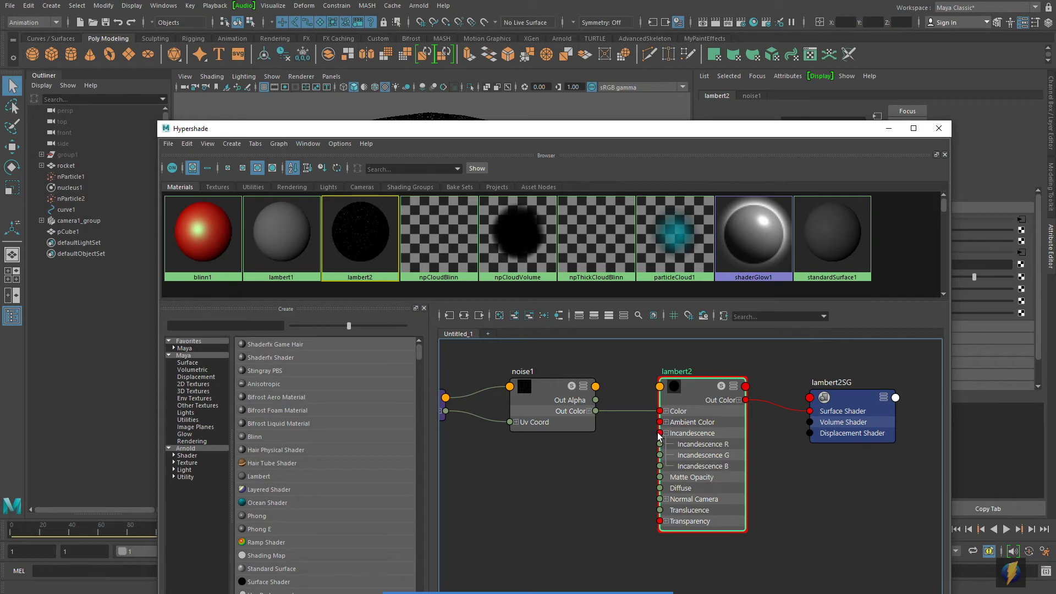
left_click(937, 129)
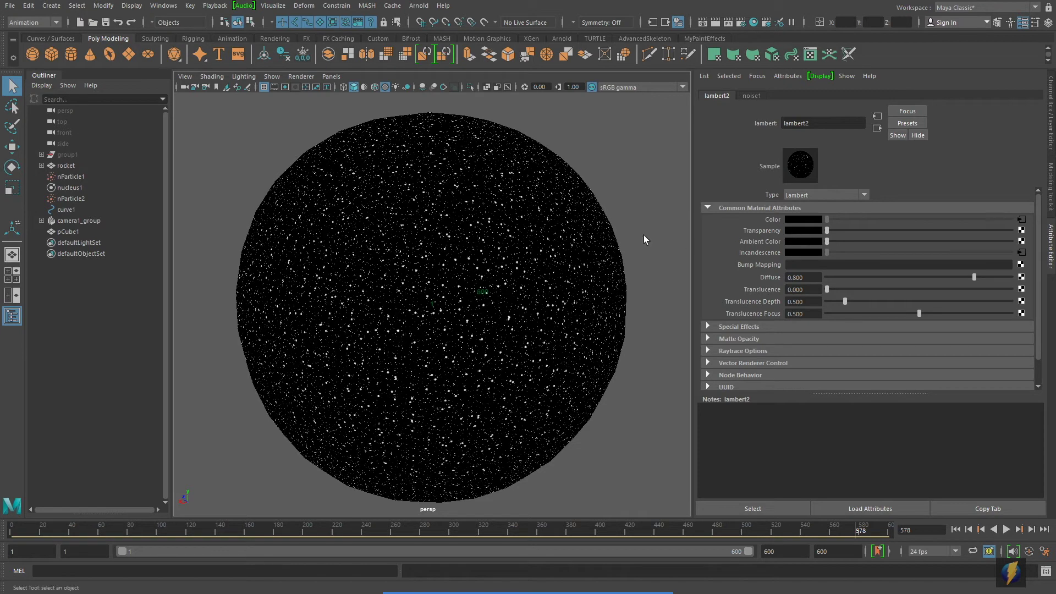
Step: Reverse the normals of the large starfield sphere using the Modeling tools
left_click(590, 227)
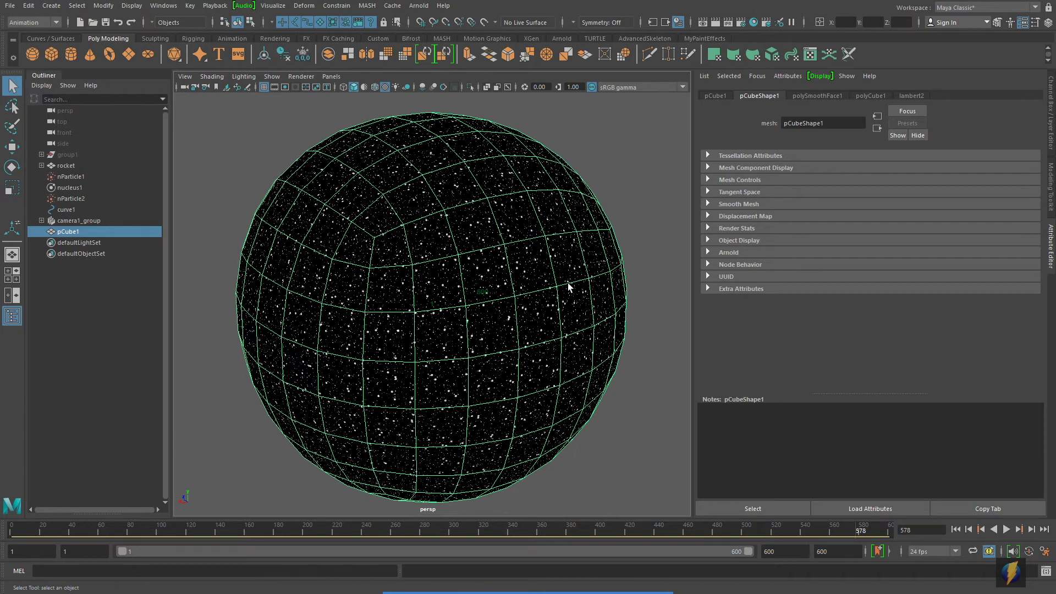
left_click(55, 22)
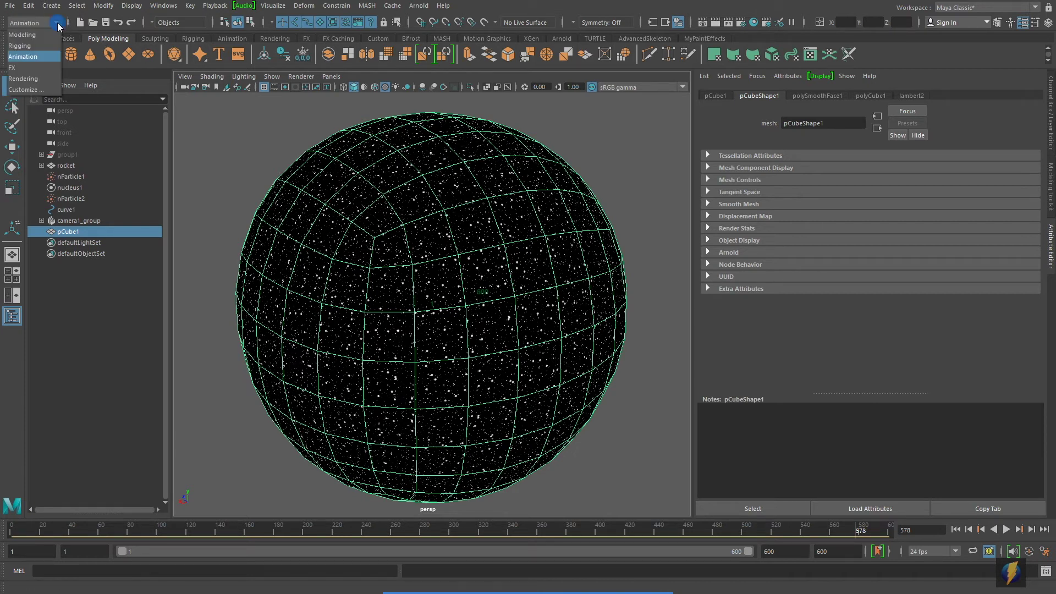
left_click(40, 36)
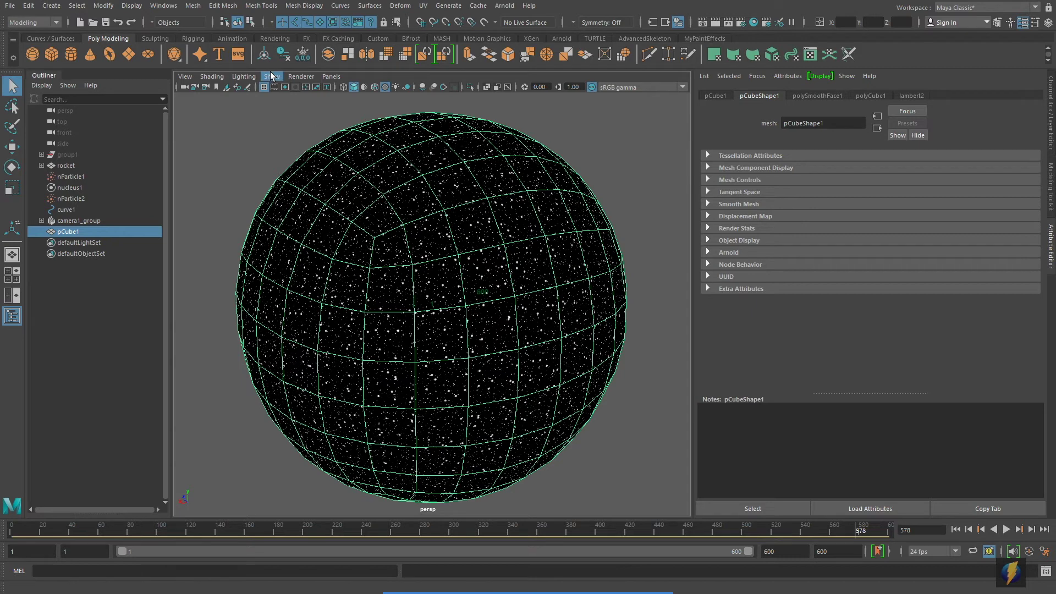
left_click(300, 7)
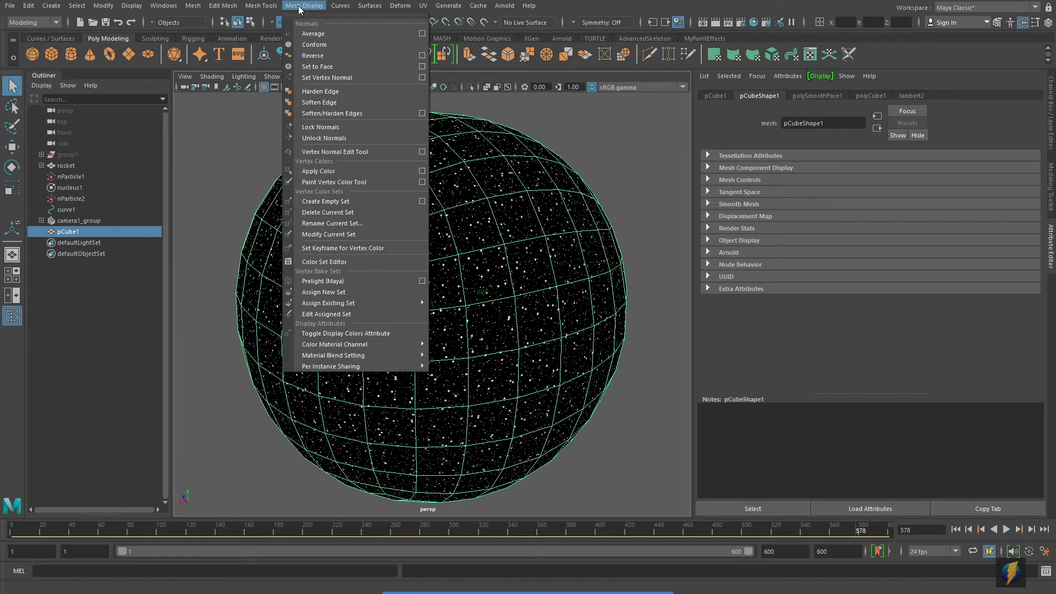
left_click(312, 57)
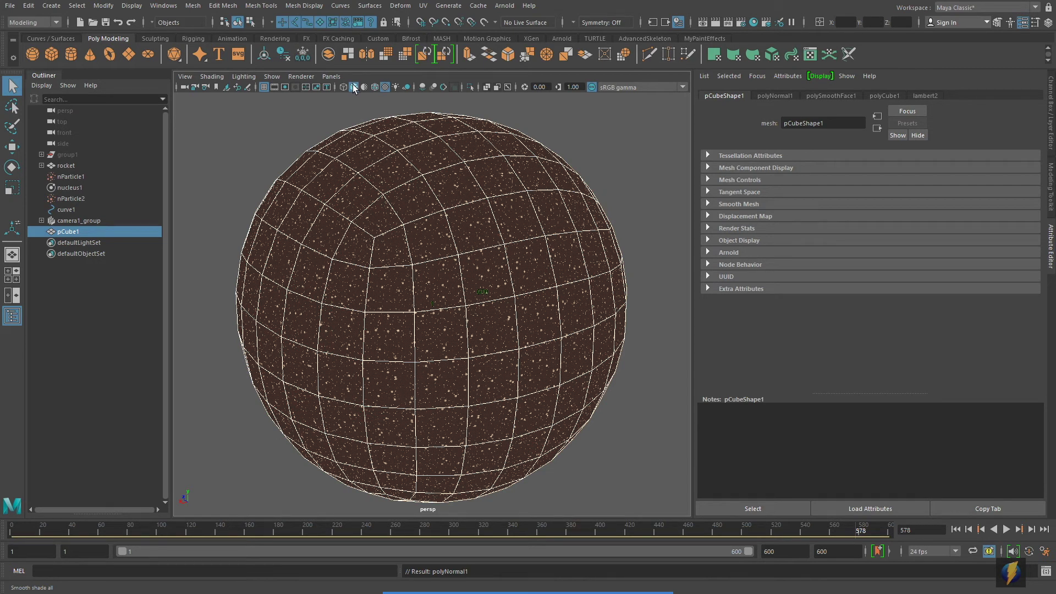
Step: Enable Backface Culling in the perspective view, deselect the sphere and collapse the Outliner
left_click(213, 76)
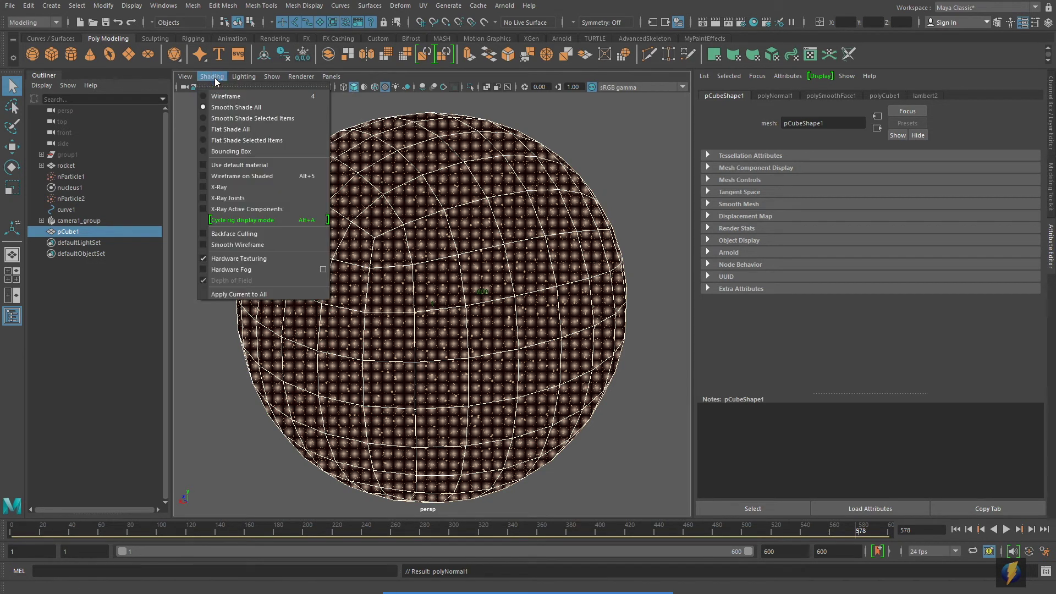
left_click(238, 236)
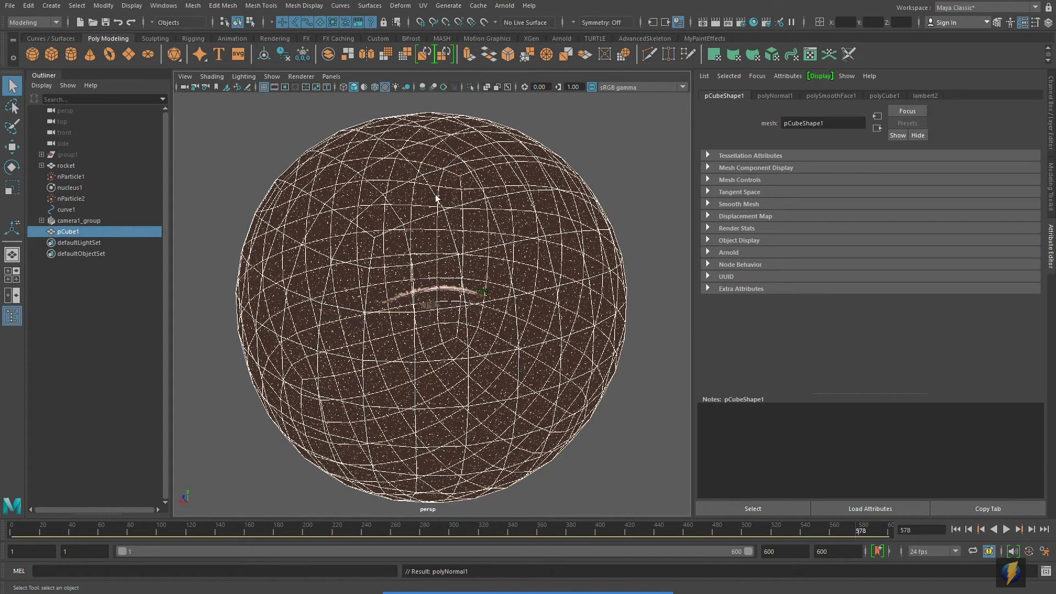
left_click(600, 134)
right_click_drag(373, 325, 554, 284, "alt")
left_click(37, 77)
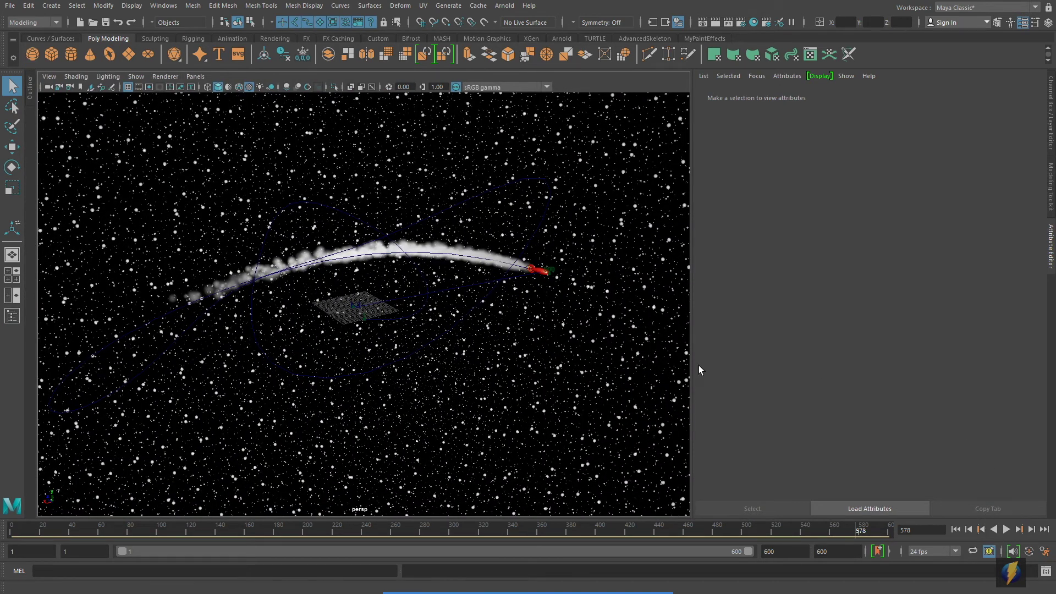
Step: Play the animation from the first frame in the perspective view to examine the rocket against the starfield
left_click(1005, 529)
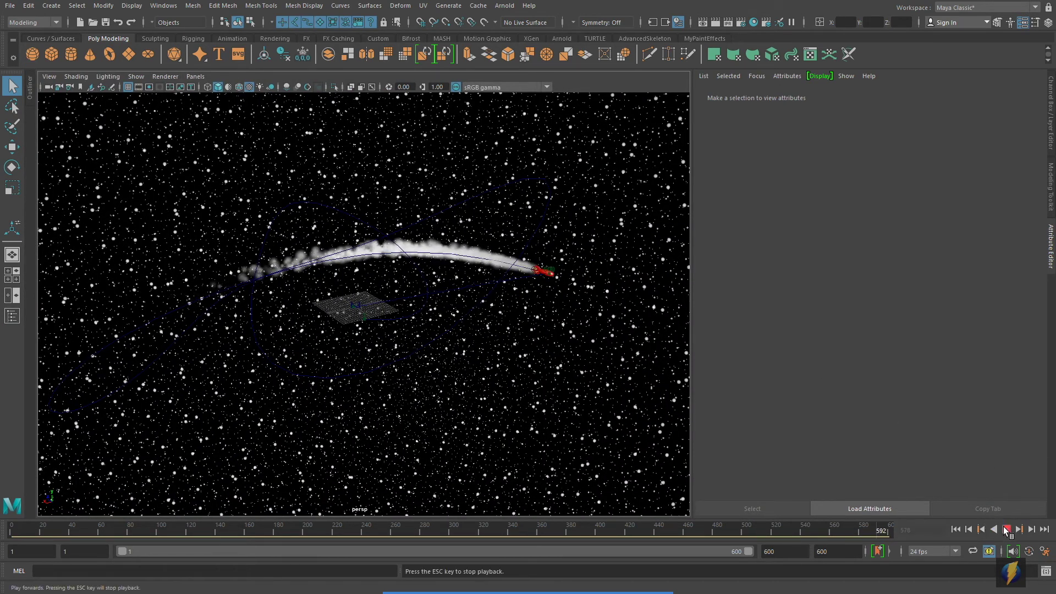
left_click(993, 529)
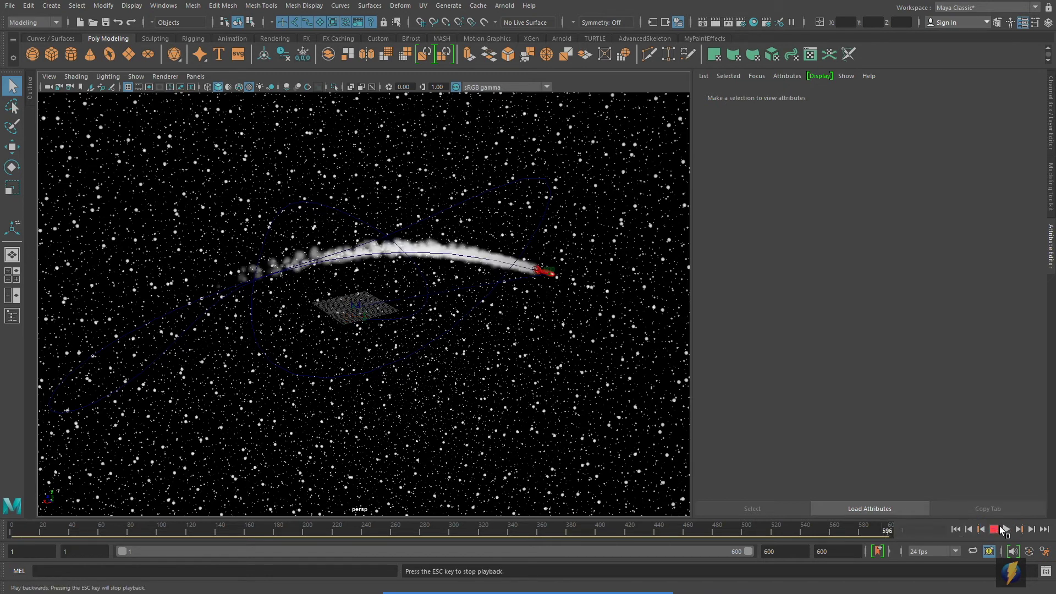
left_click(1005, 529)
left_click(960, 529)
left_click(957, 530)
left_click(1006, 529)
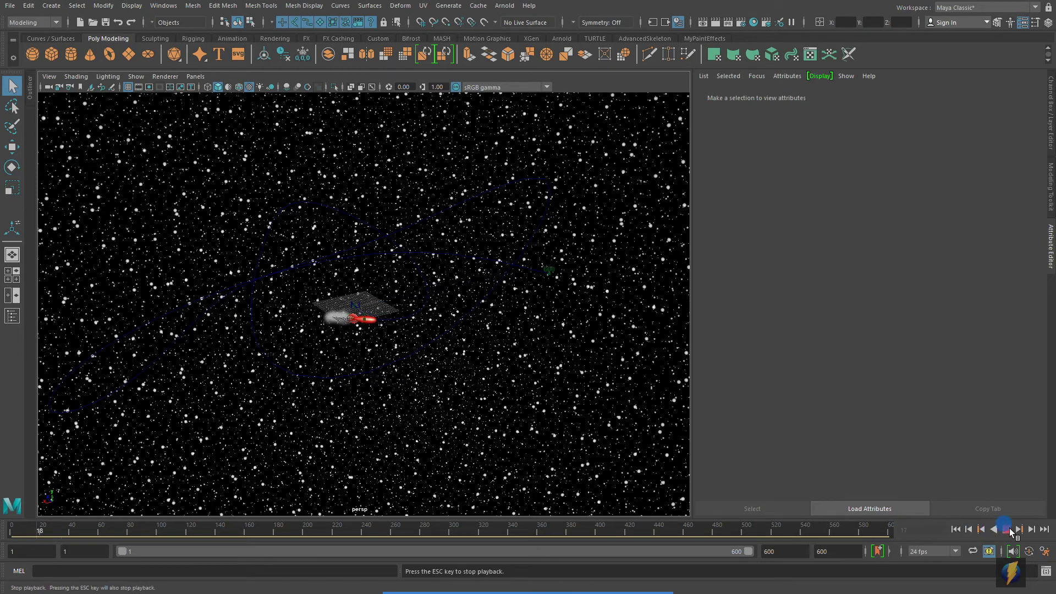
right_click_drag(226, 337, 448, 341, "alt")
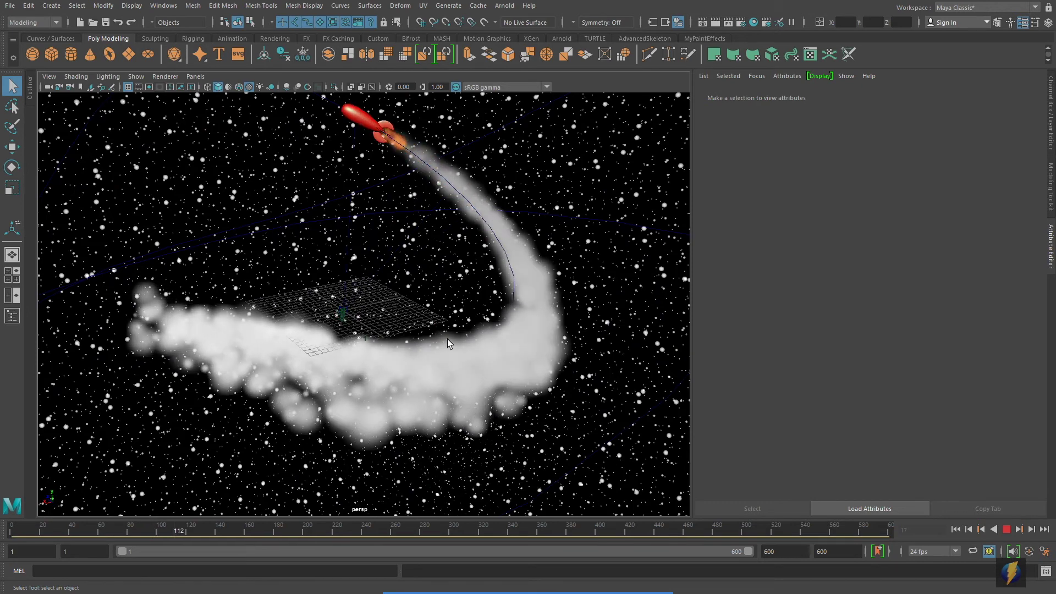
right_click_drag(588, 305, 448, 287, "alt")
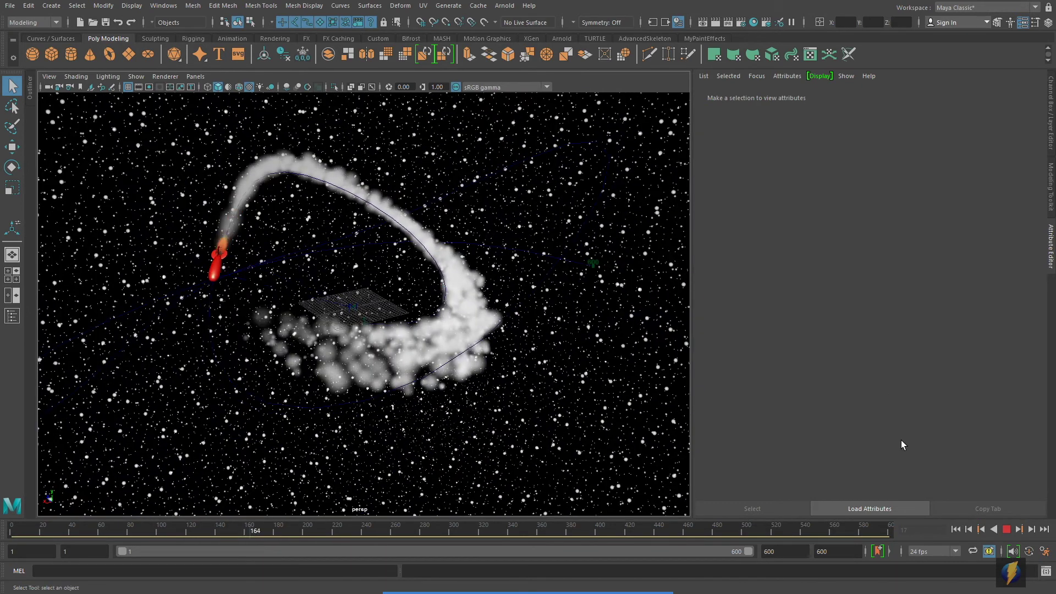
left_click(1006, 530)
Step: Show the top view full size, switch it to MyCamera and turn on textured shading
key("space")
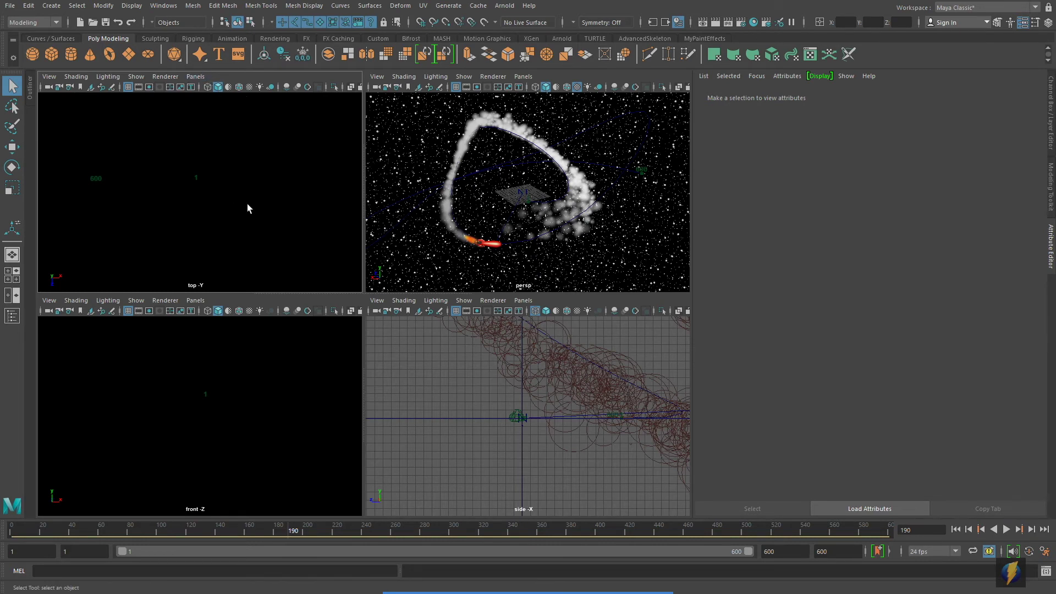
key("space")
left_click(195, 77)
mouse_move(205, 92)
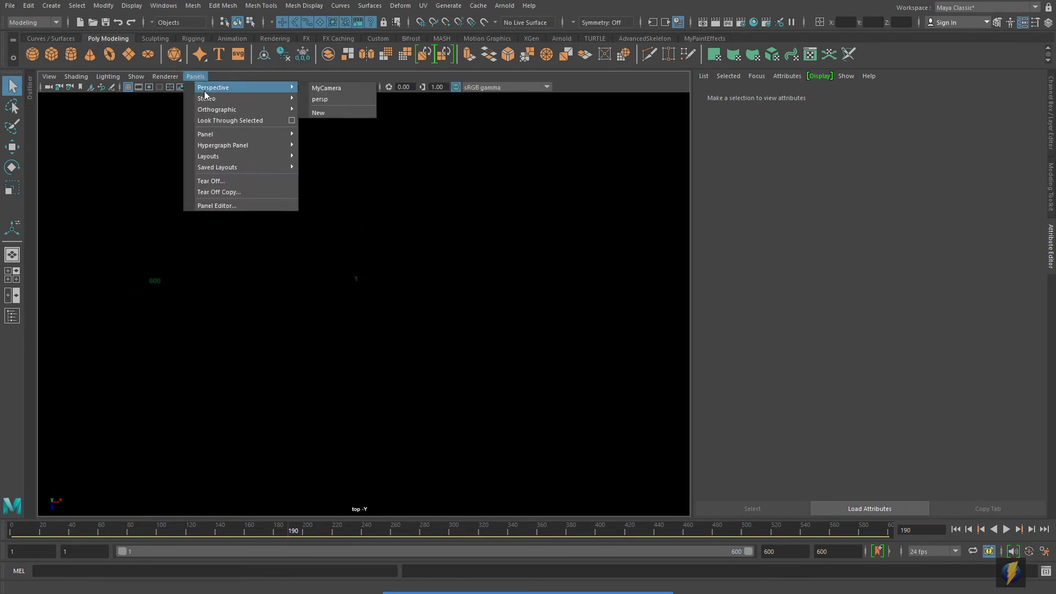
left_click(338, 88)
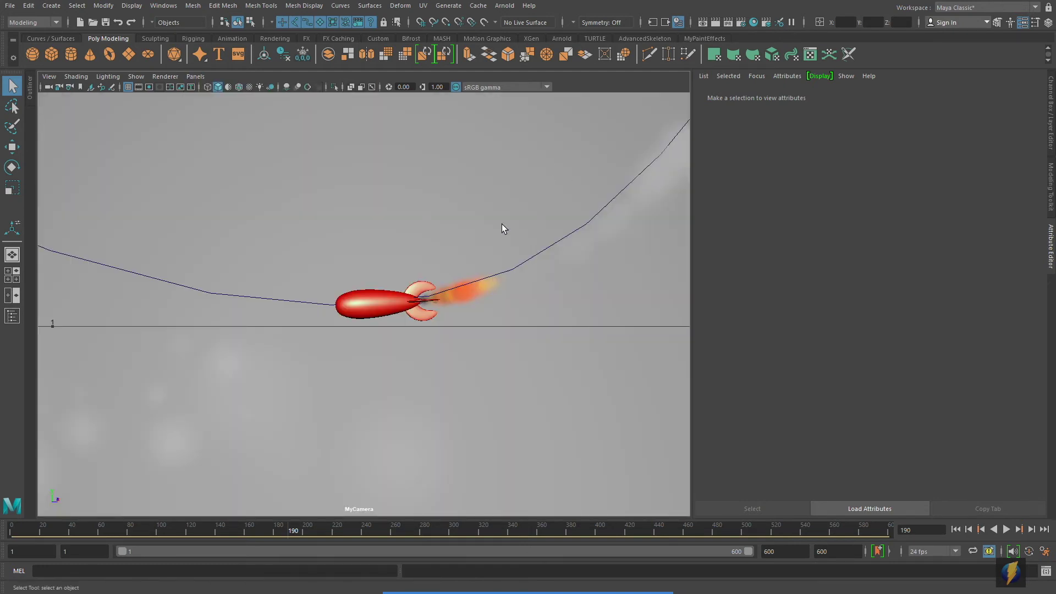
key("6")
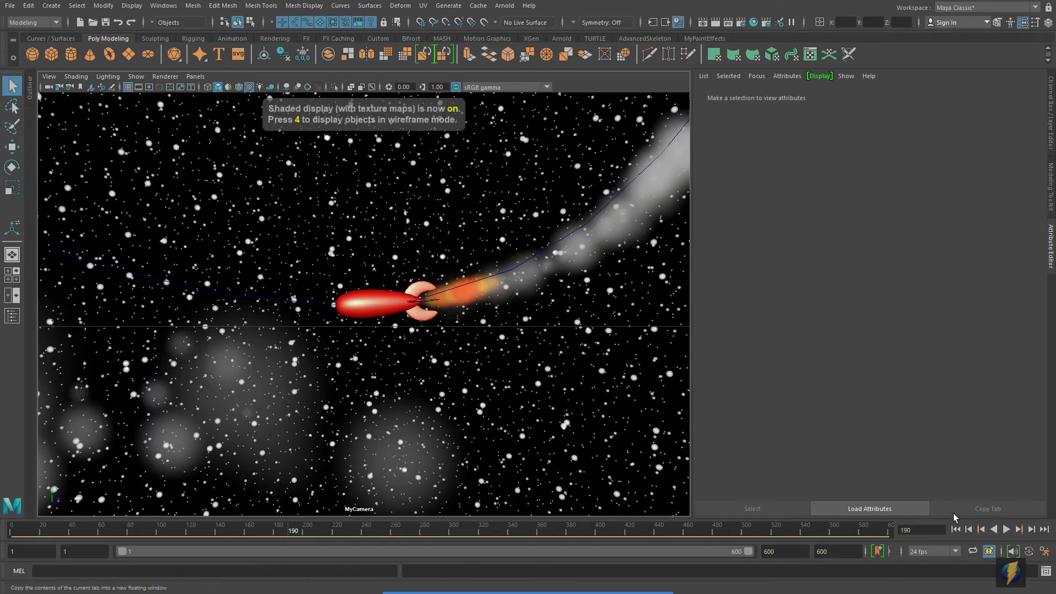
Step: Play the animation from the start through MyCamera, stop it near the end and return to frame 1
left_click(957, 530)
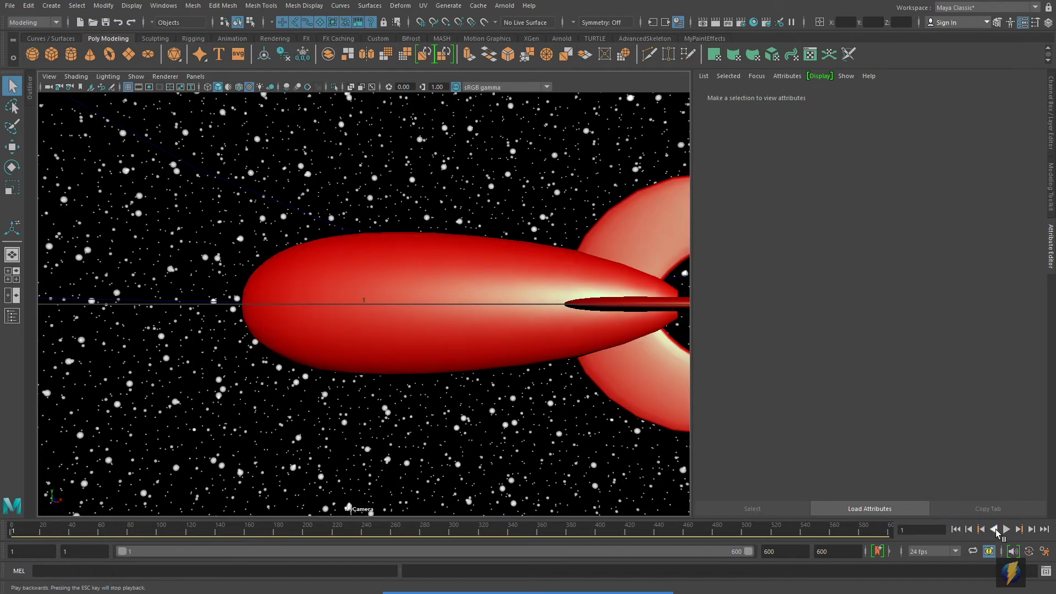
left_click(1006, 529)
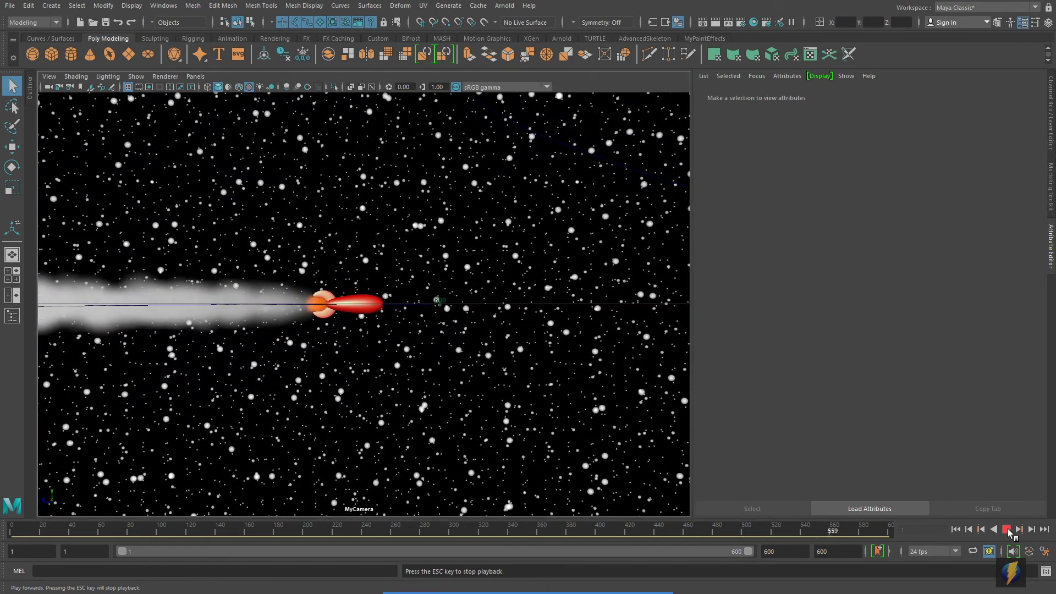
left_click(1006, 529)
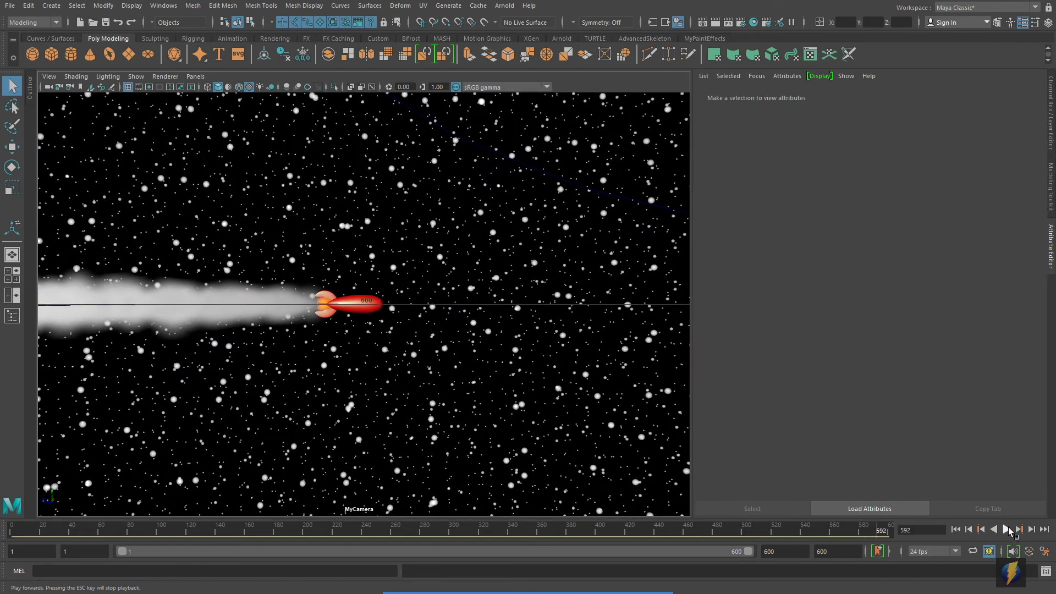
left_click(955, 529)
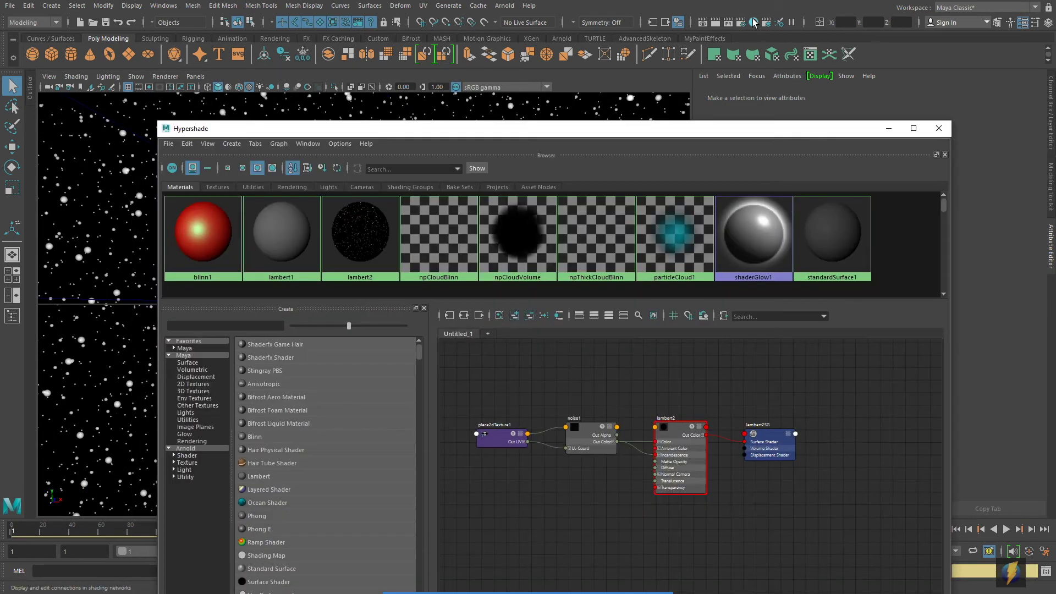
Step: Select the noise1 node in Hypershade, minimize the window and lower the texture's Frequency to about 43.582
left_click(752, 21)
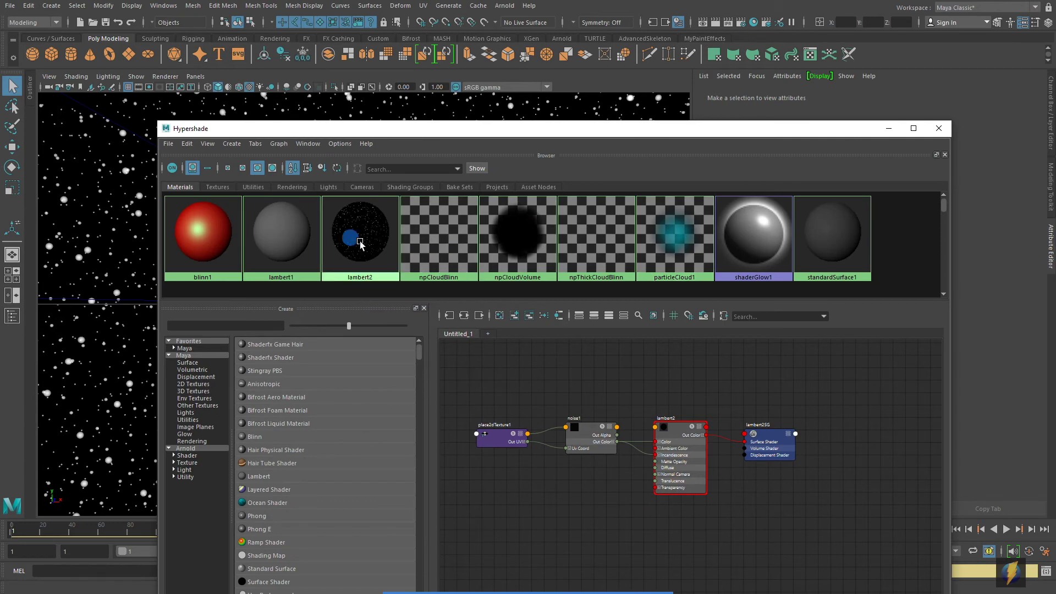
left_click(591, 434)
left_click(887, 127)
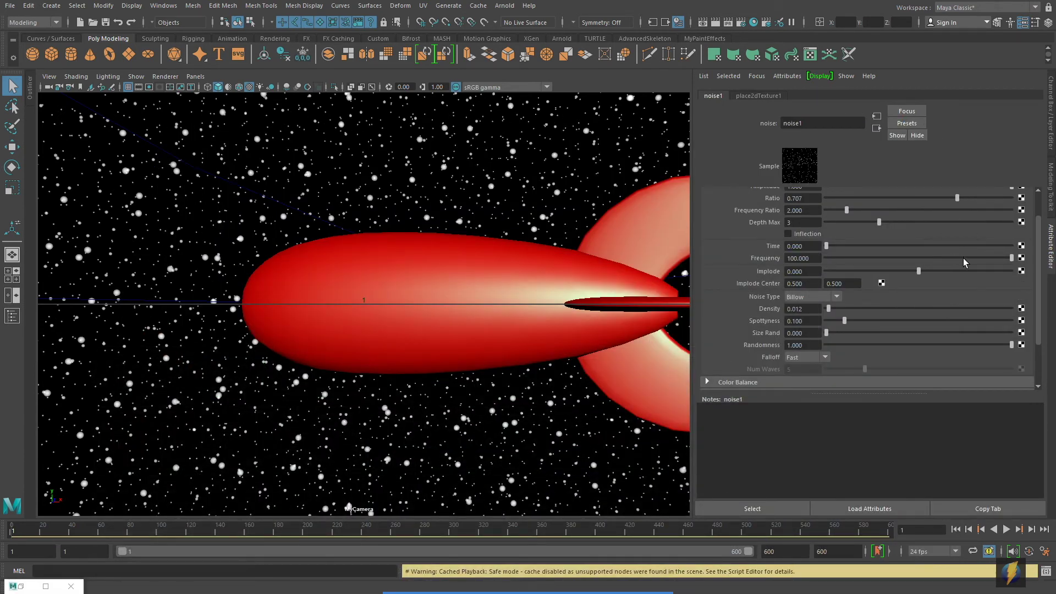
left_click_drag(1010, 259, 934, 295)
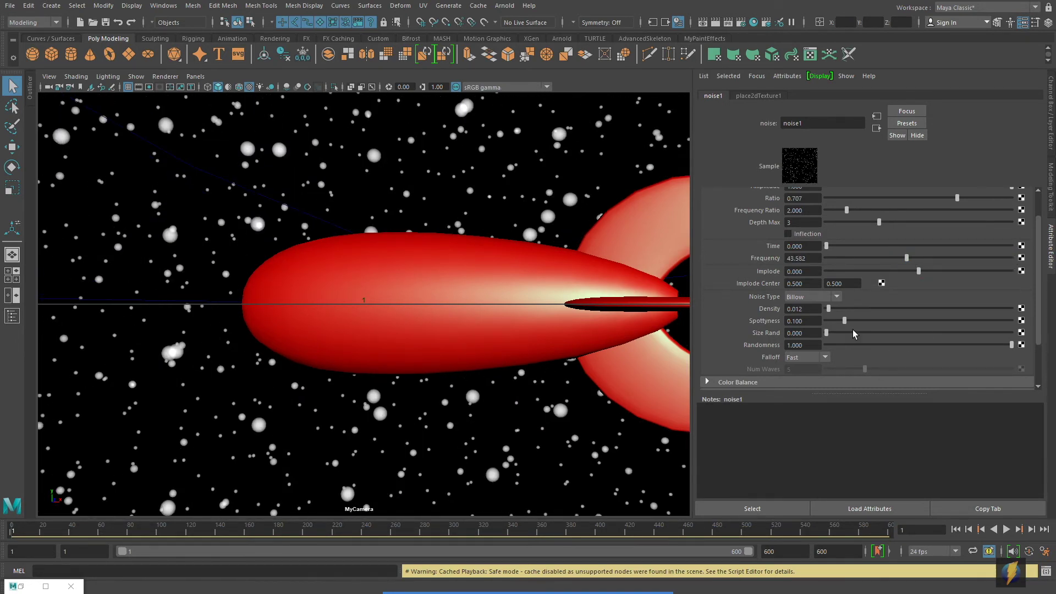
Step: Set the noise texture's Size Rand to 1, Spottyness to about 0.812 and Density to about 0.003
left_click_drag(827, 333, 1011, 332)
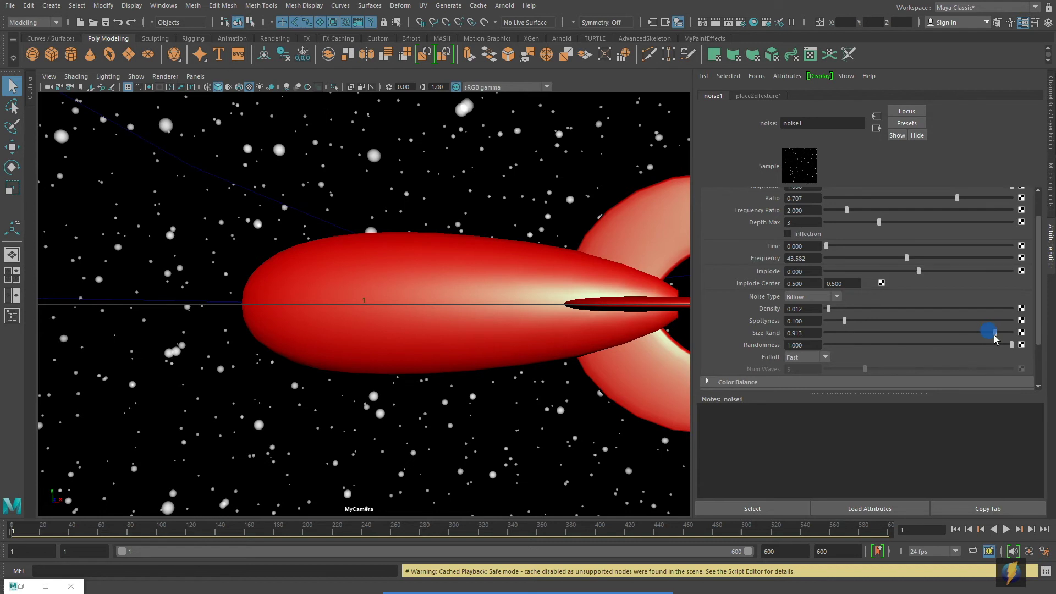
left_click_drag(845, 323, 976, 323)
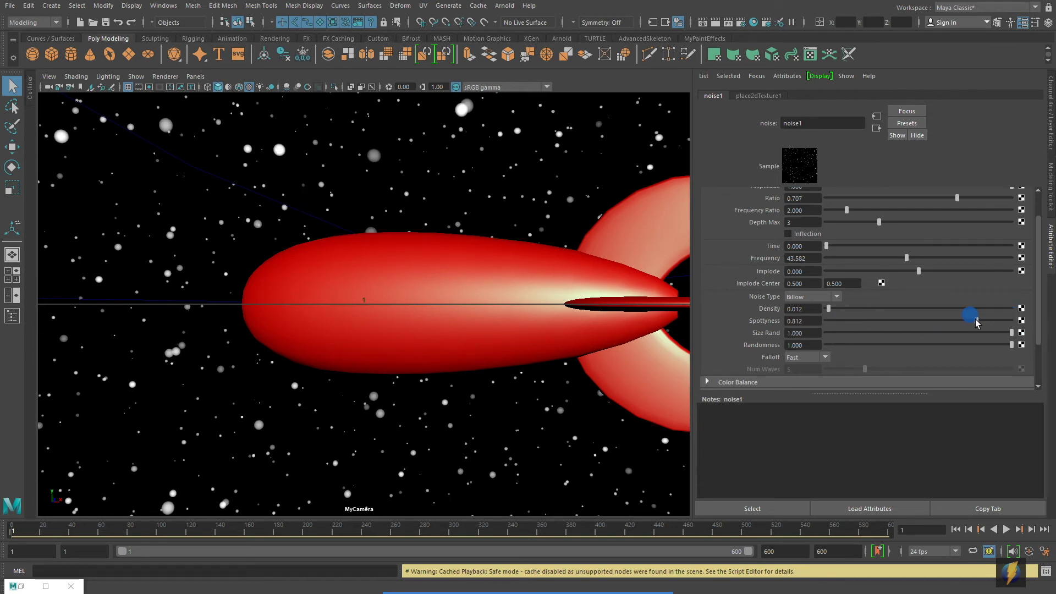
left_click(827, 308)
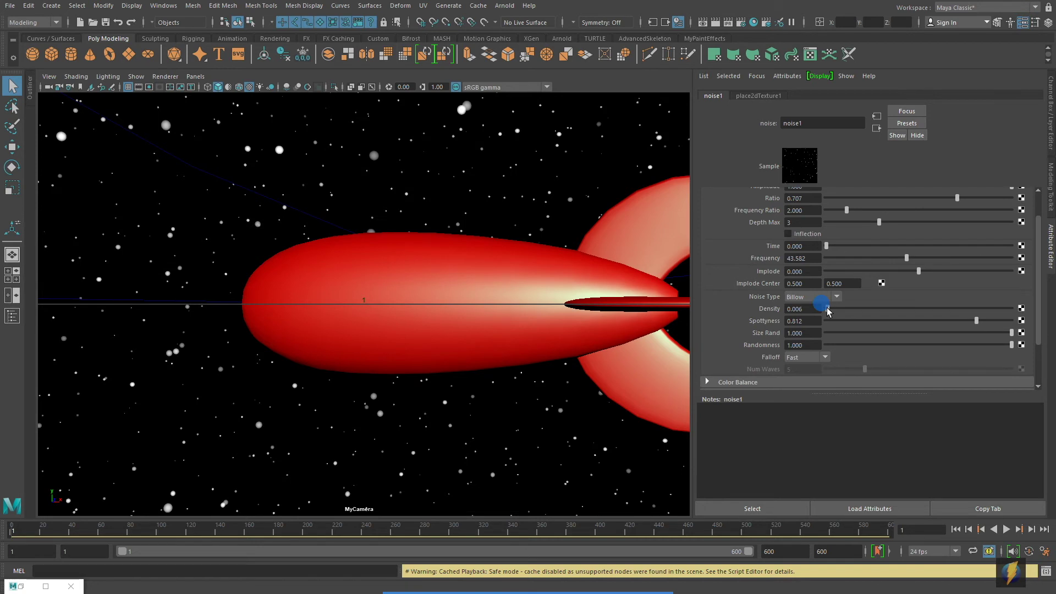
left_click_drag(827, 311, 826, 311)
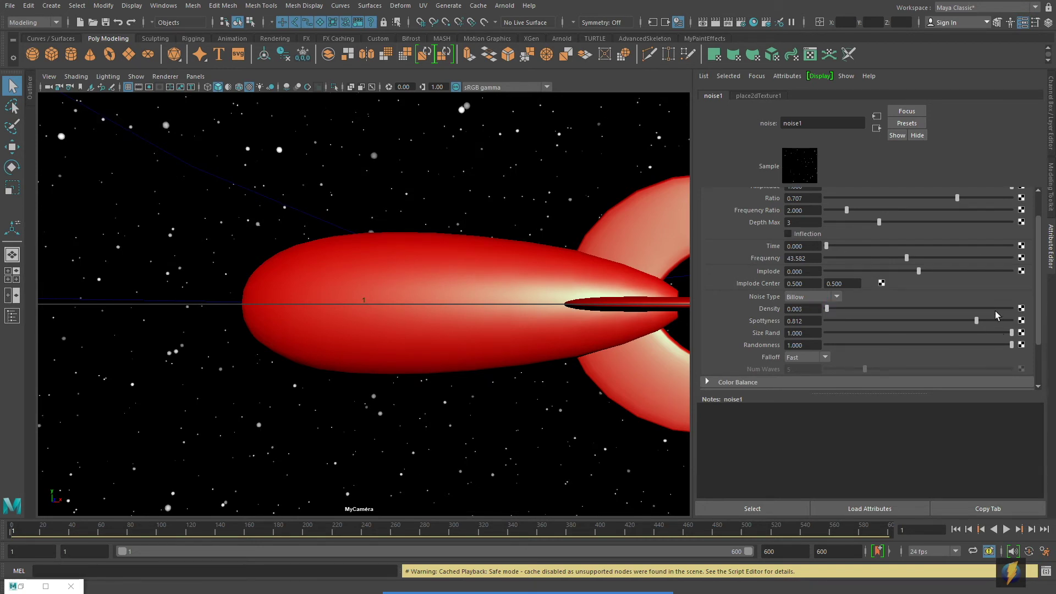
Step: Show the Channel Box and limit the MyCamera view to polygons and nParticles, hiding all other object types and the grid
left_click(1050, 102)
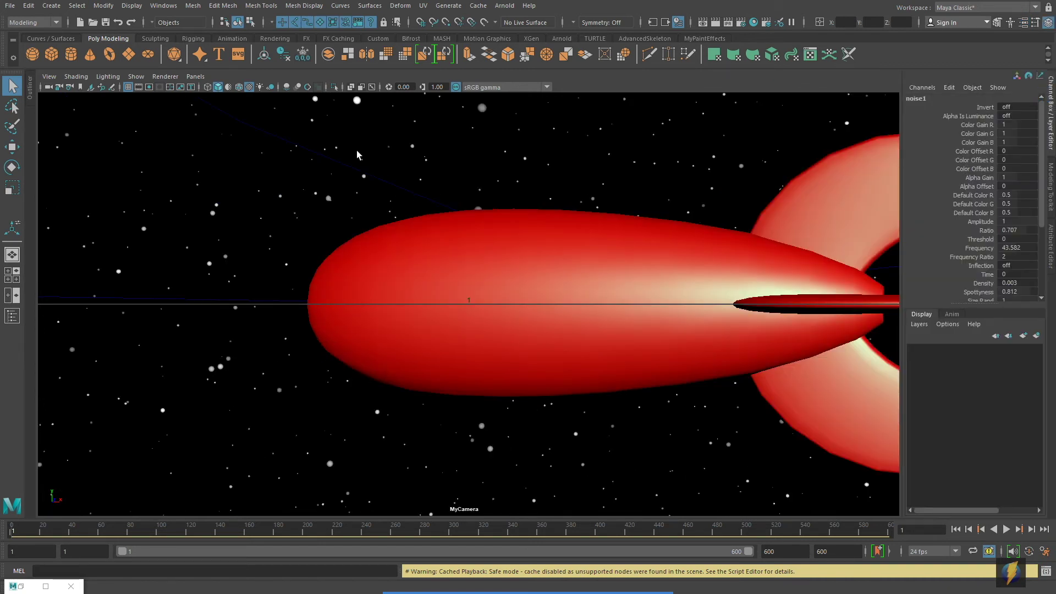
left_click(135, 77)
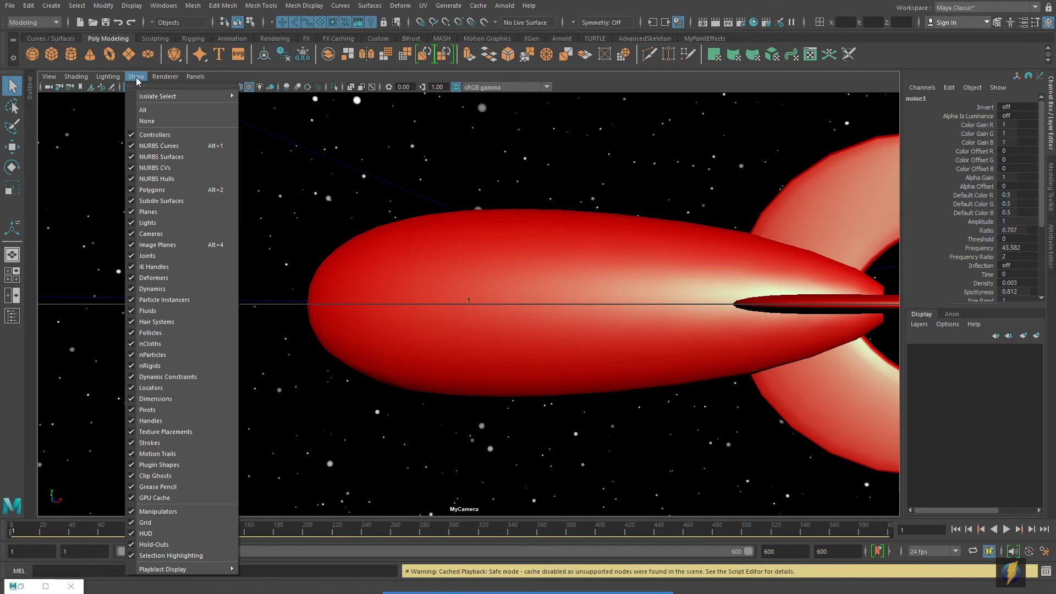
left_click(147, 120)
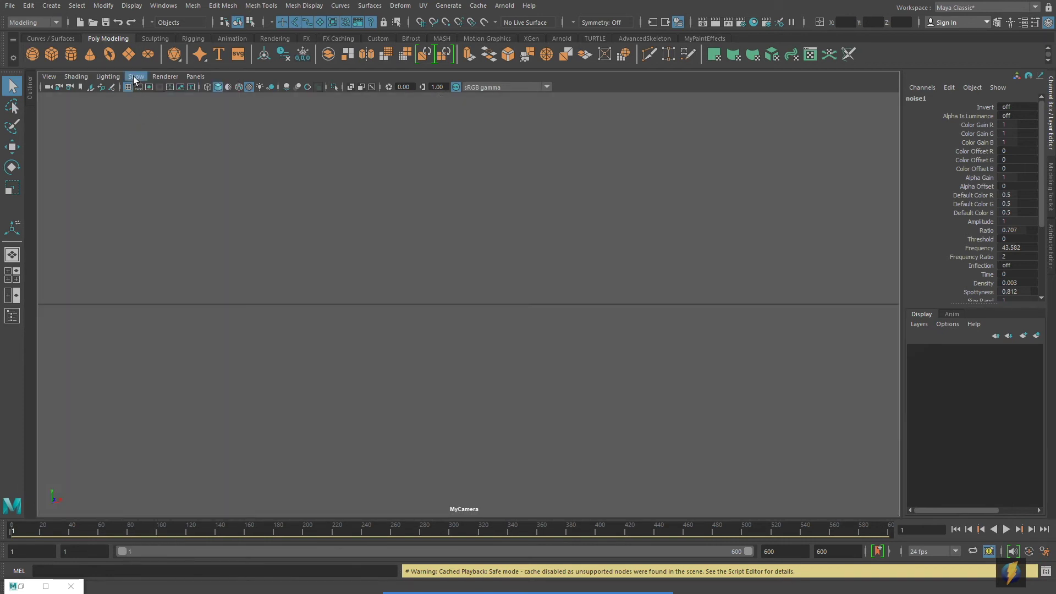
left_click(136, 77)
left_click(159, 522)
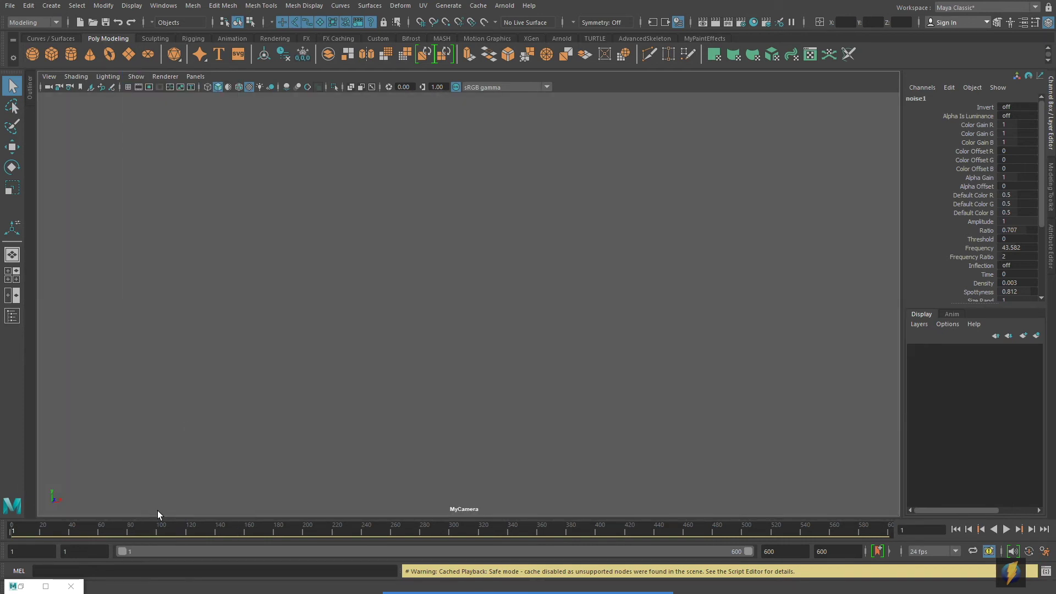
left_click(136, 77)
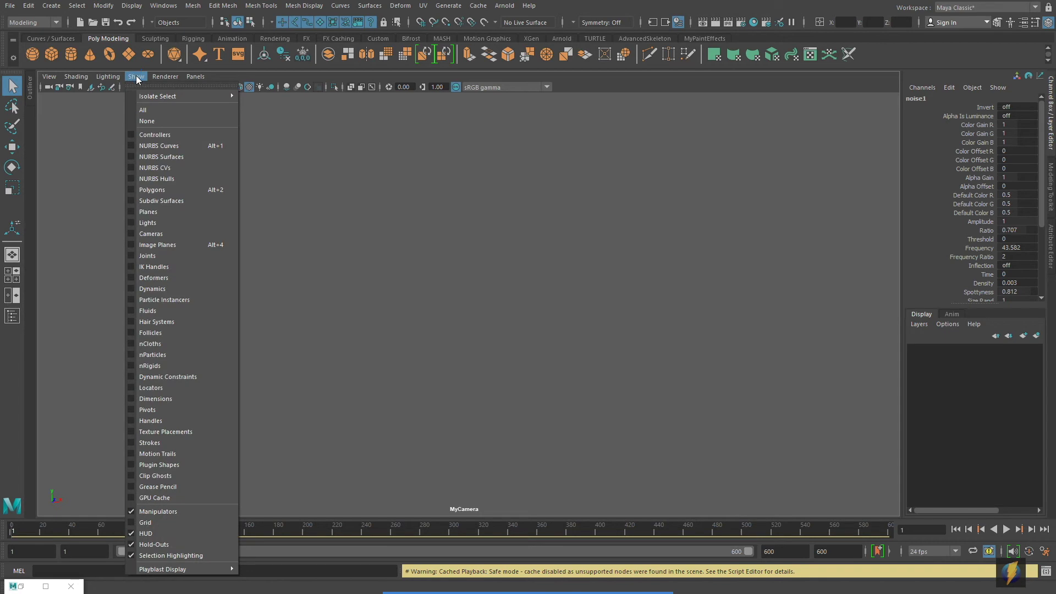
left_click(162, 189)
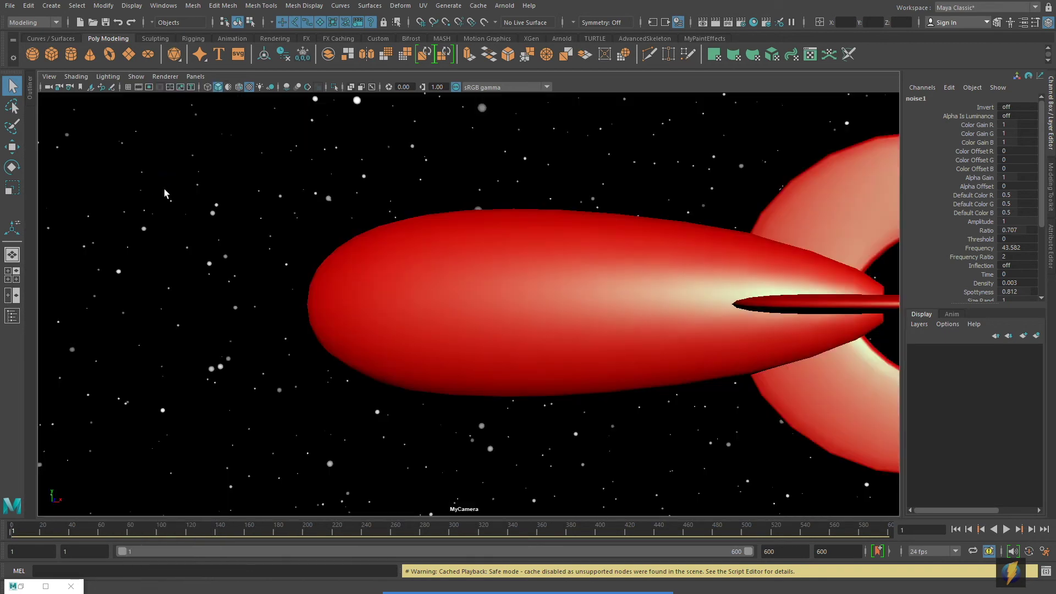
left_click(136, 77)
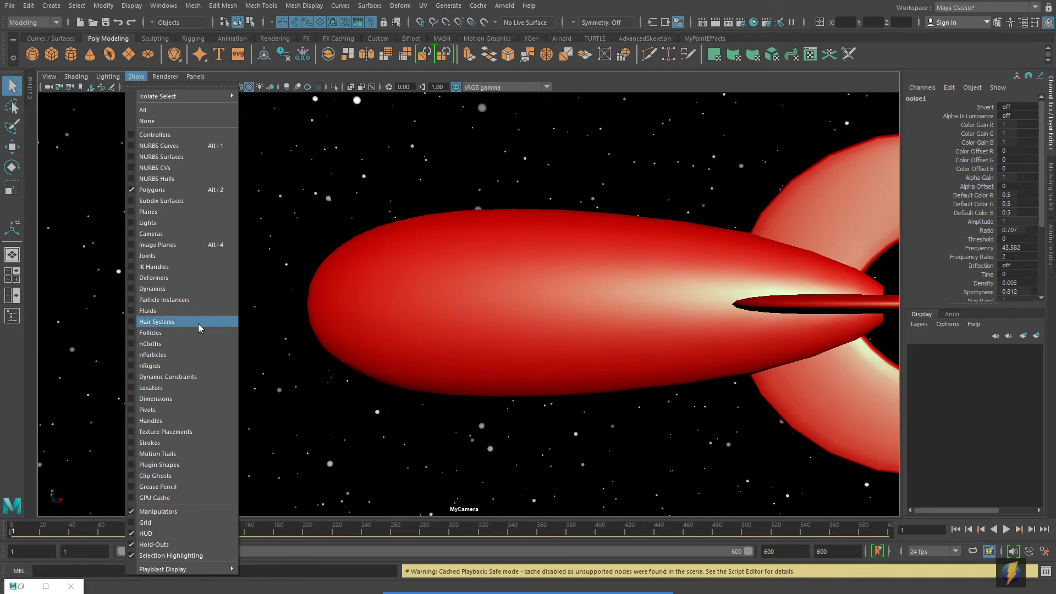
left_click(198, 353)
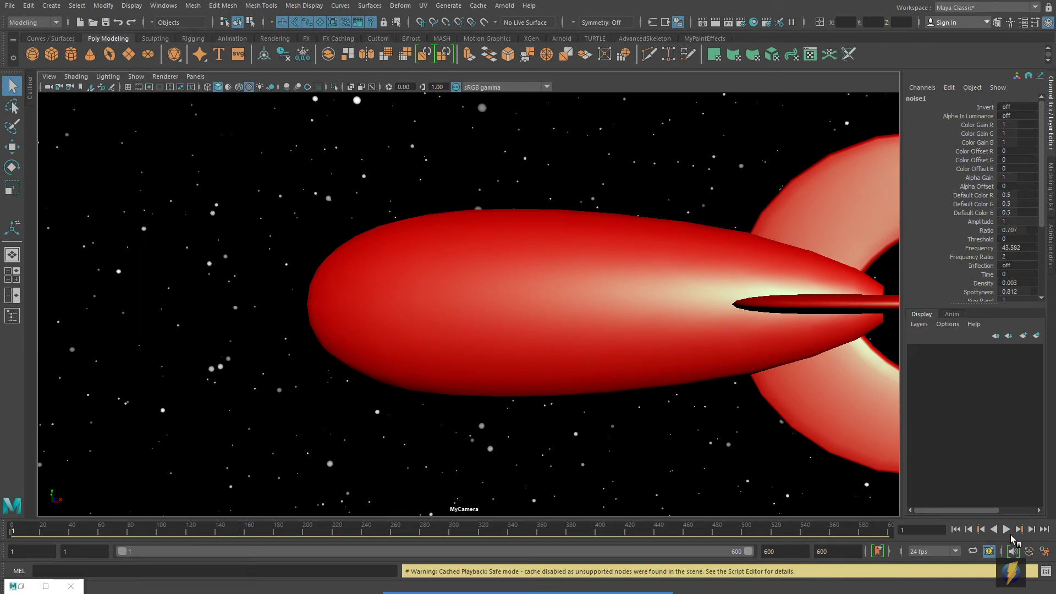
Step: Play the rocket animation through MyCamera and stop it near the end
left_click(1007, 530)
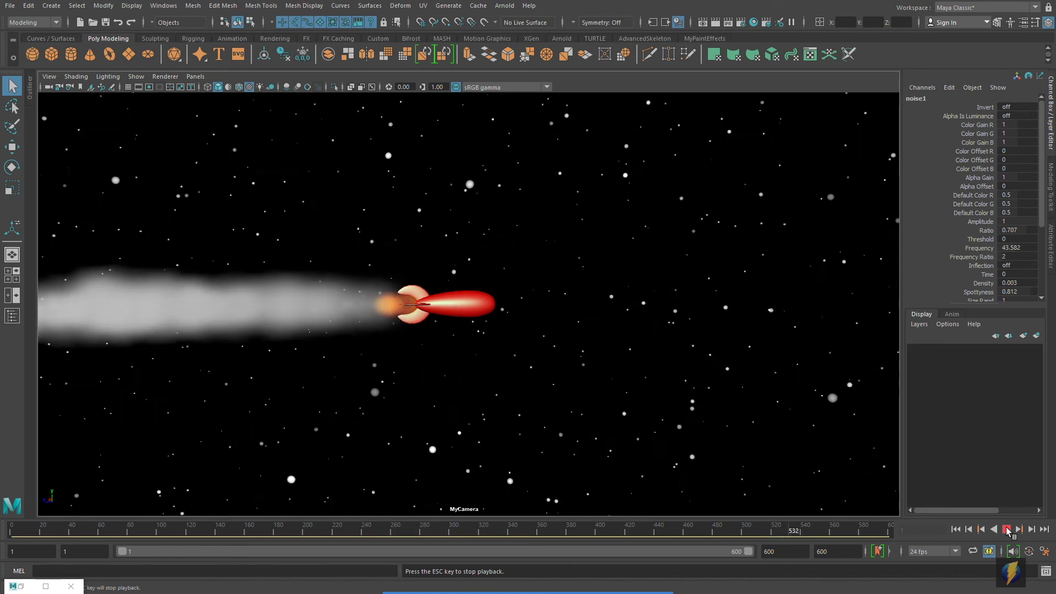
left_click(1006, 529)
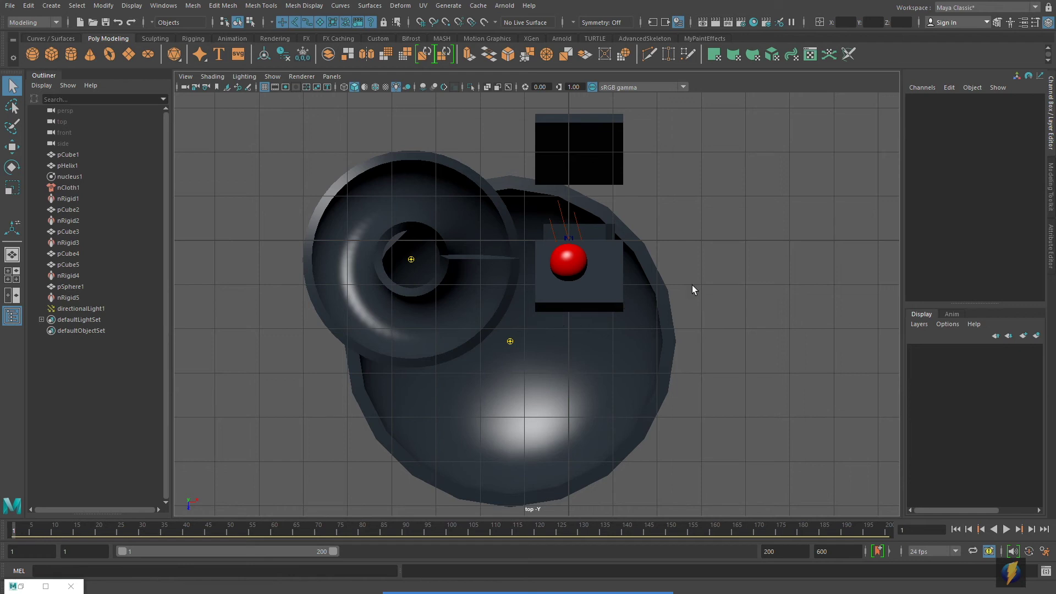
Step: Show the perspective view full size, play the falling ball simulation, stop it and return to frame 1
key("space")
key("space")
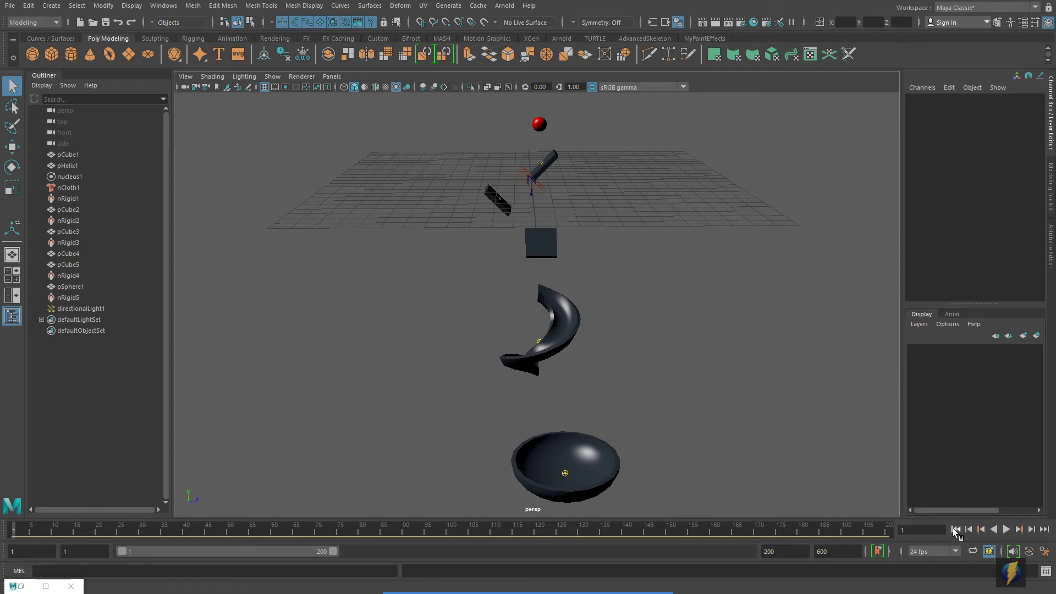
left_click(1006, 529)
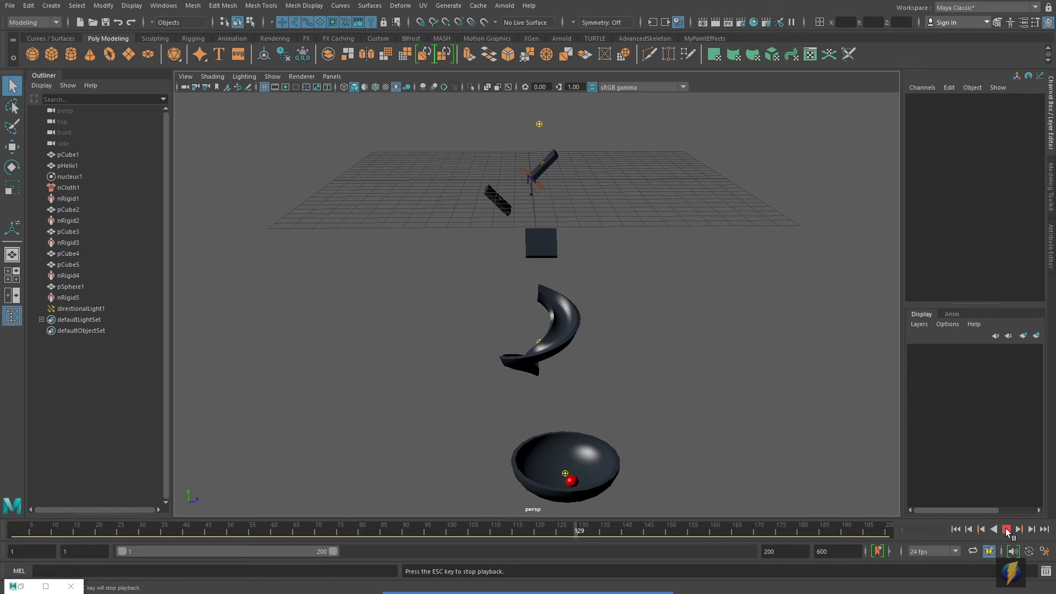
left_click(1006, 530)
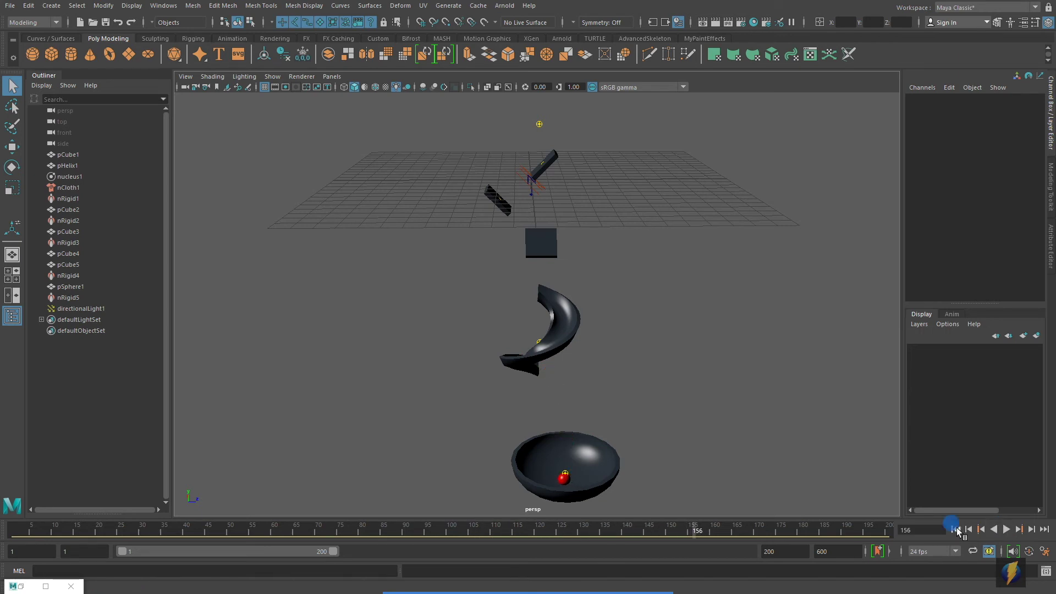
left_click(956, 530)
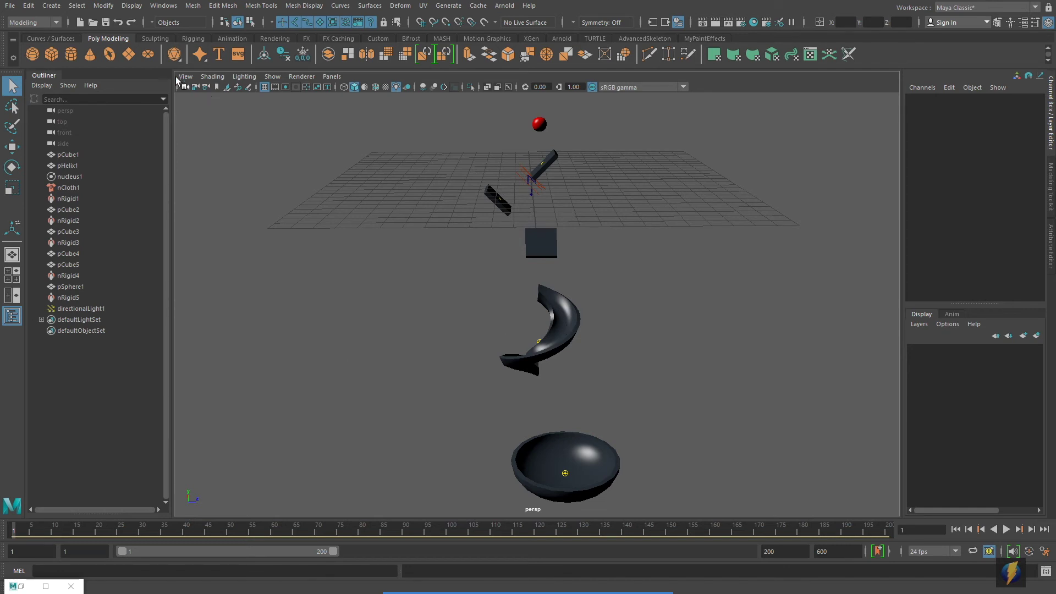
Step: Create a camera and aim rig and move camera1 back along Z to about 4.976
left_click(52, 7)
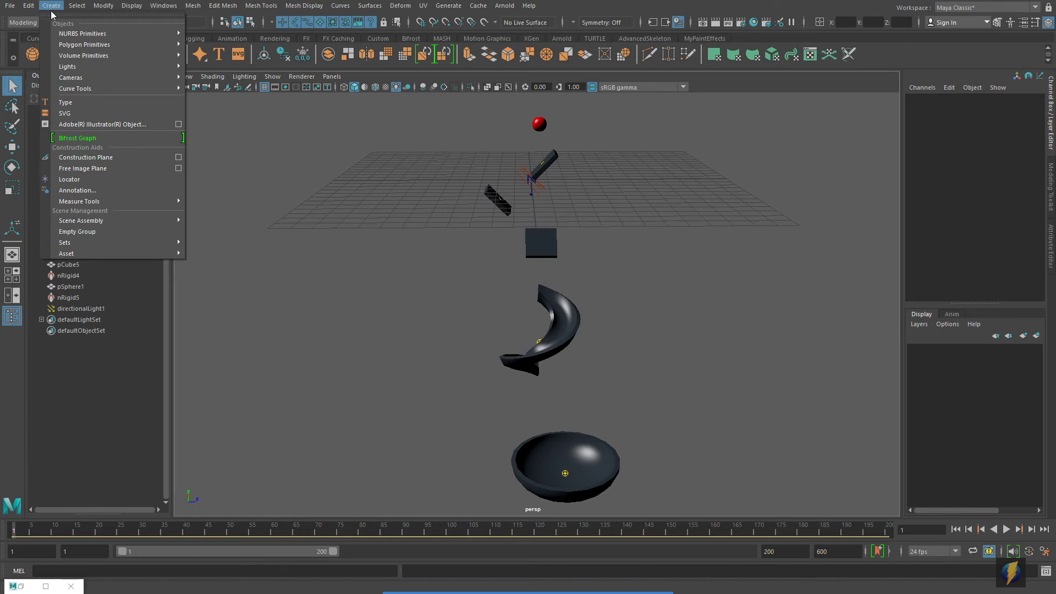
mouse_move(72, 82)
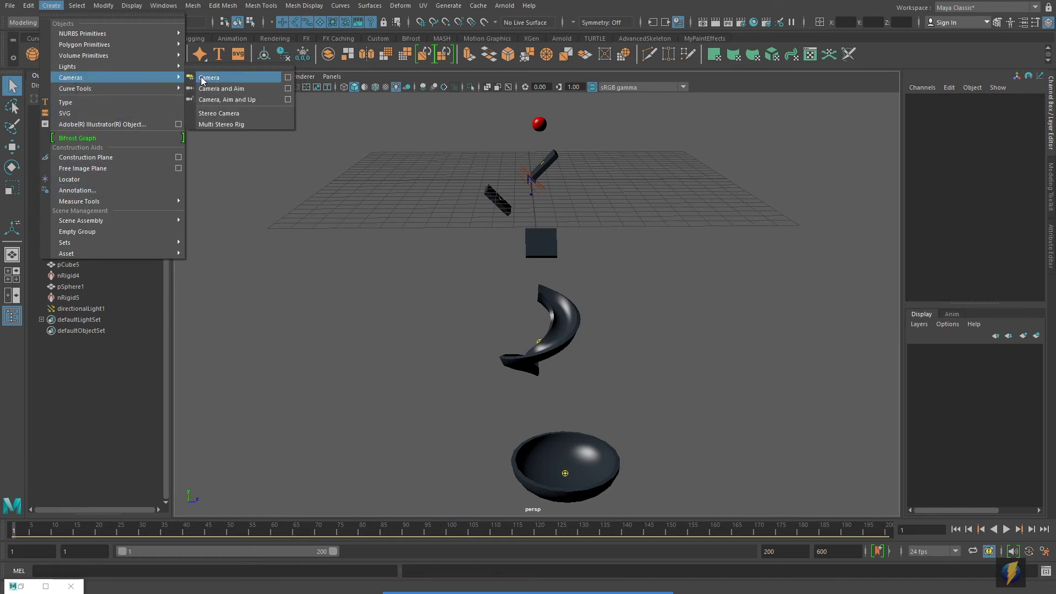
left_click(217, 88)
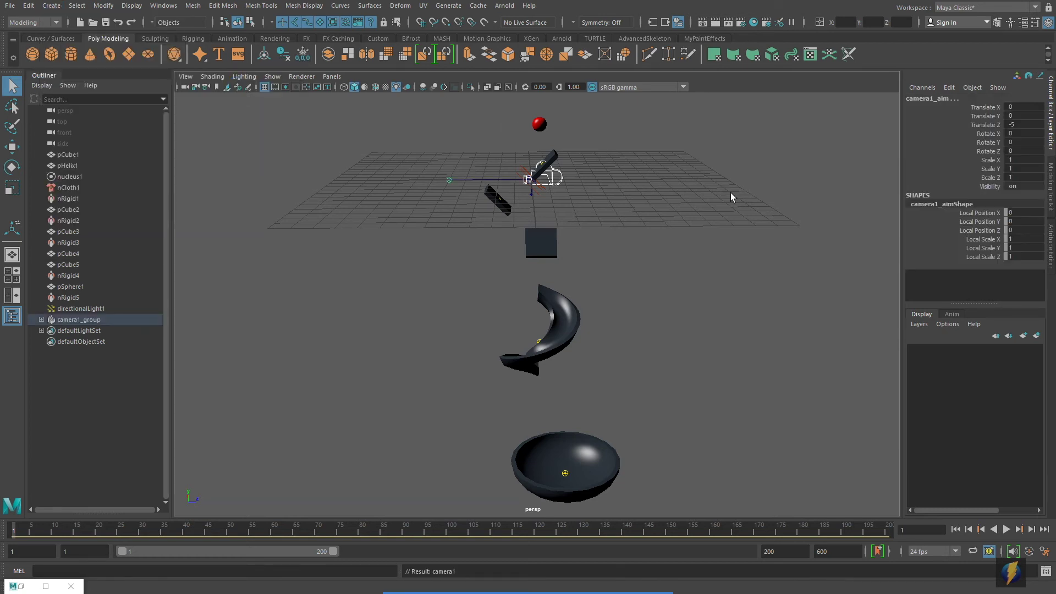
left_click(204, 217)
left_click(559, 179)
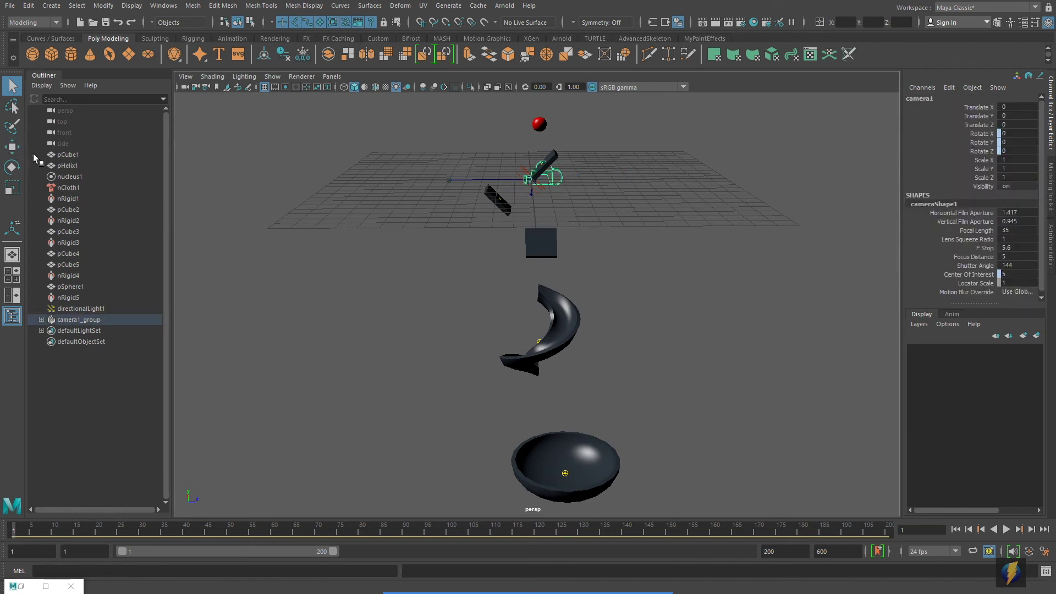
left_click(12, 147)
left_click_drag(581, 174, 668, 182)
Step: Try moving camera1_aim to redirect the camera and undo the last move
left_click(448, 180)
left_click_drag(446, 126, 382, 125)
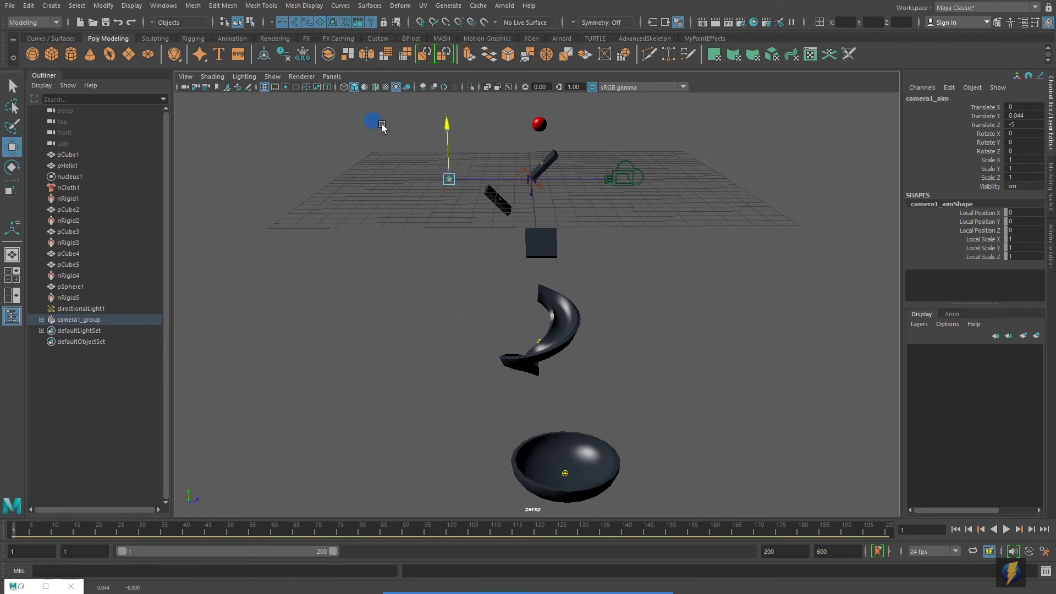
middle_click_drag(465, 164, 446, 290, "alt")
right_click_drag(446, 290, 616, 283, "alt")
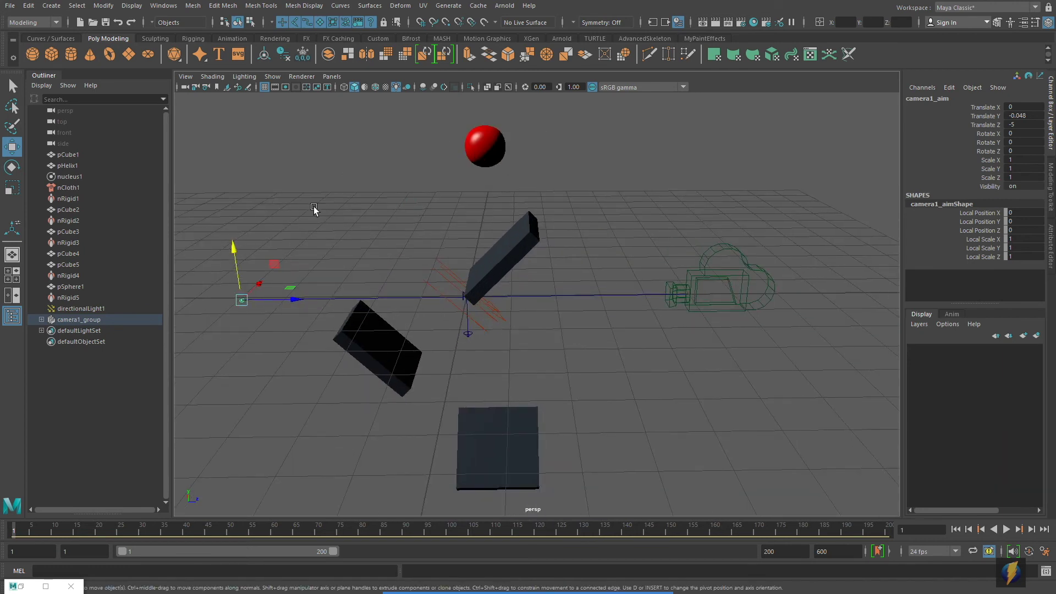
left_click_drag(237, 252, 294, 147)
key("ctrl+z")
left_click_drag(554, 247, 593, 220, "alt")
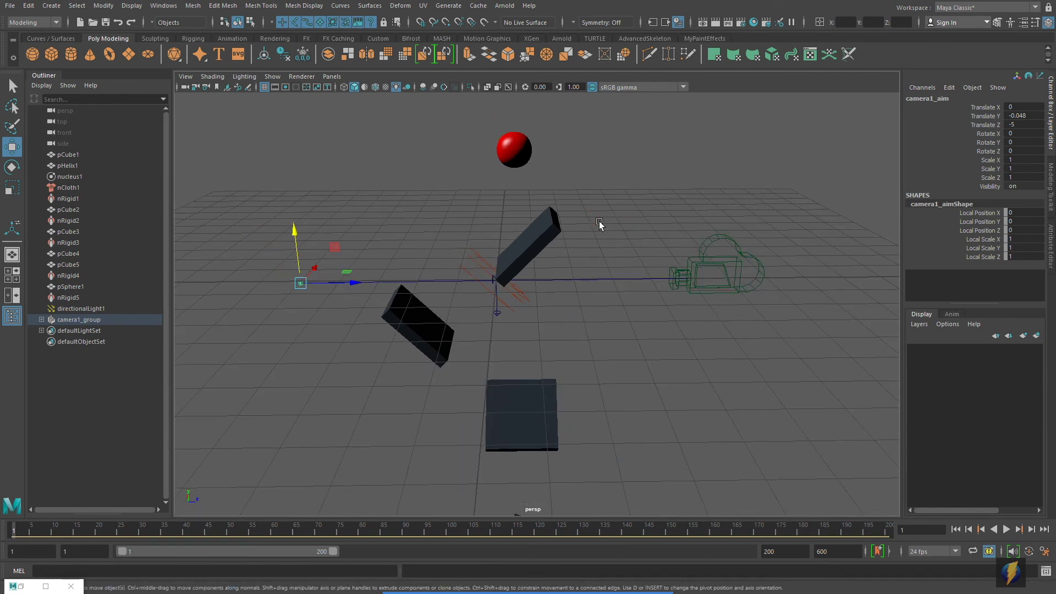
Step: Switch to the Animation menu set and point-constrain camera1_aim to the red ball pCube1
left_click(517, 146)
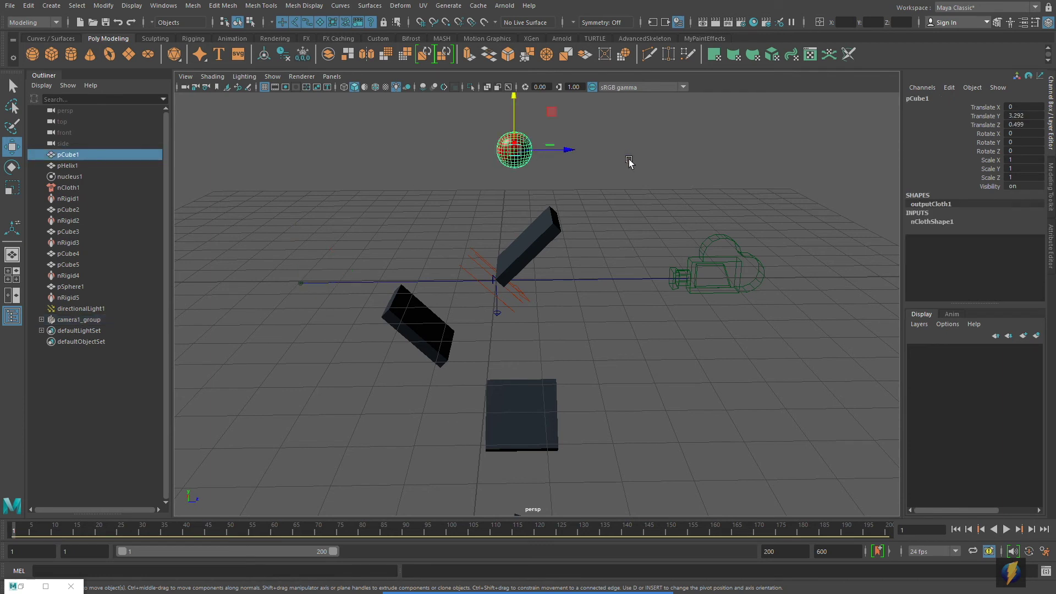
left_click(300, 283)
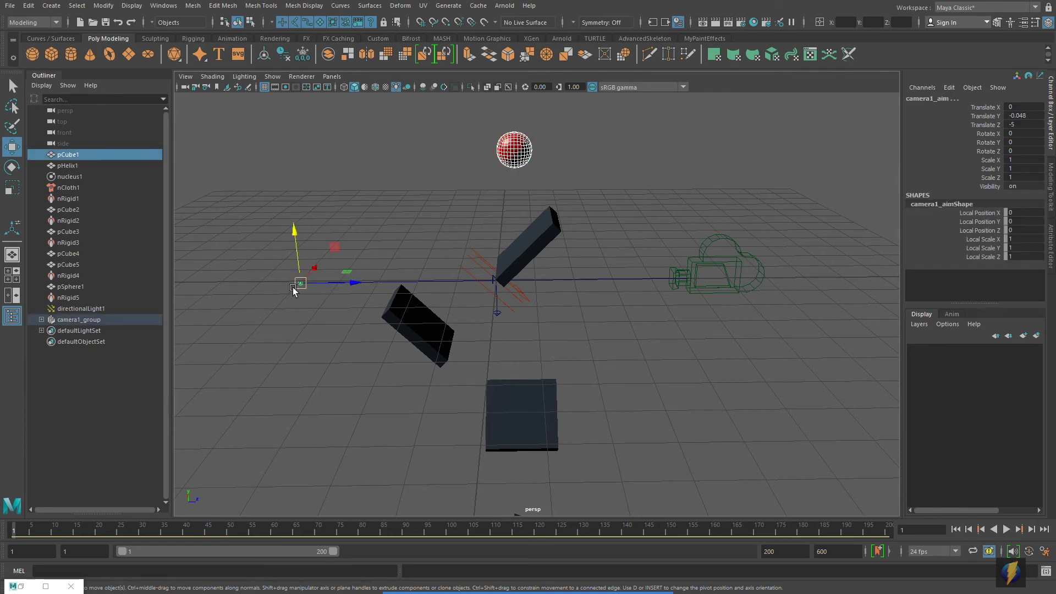
left_click(41, 319)
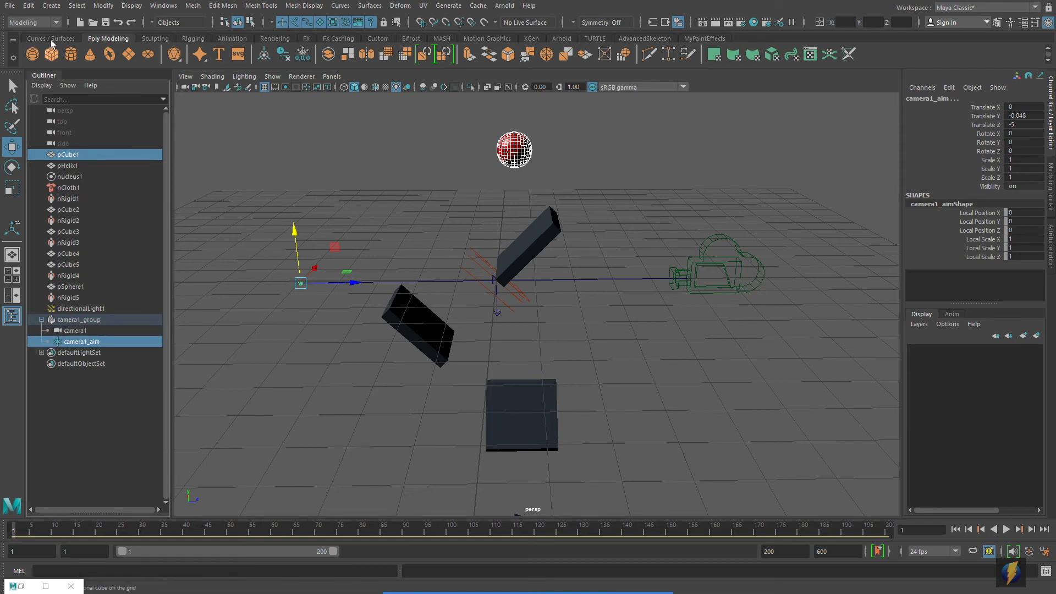
left_click(53, 22)
left_click(40, 54)
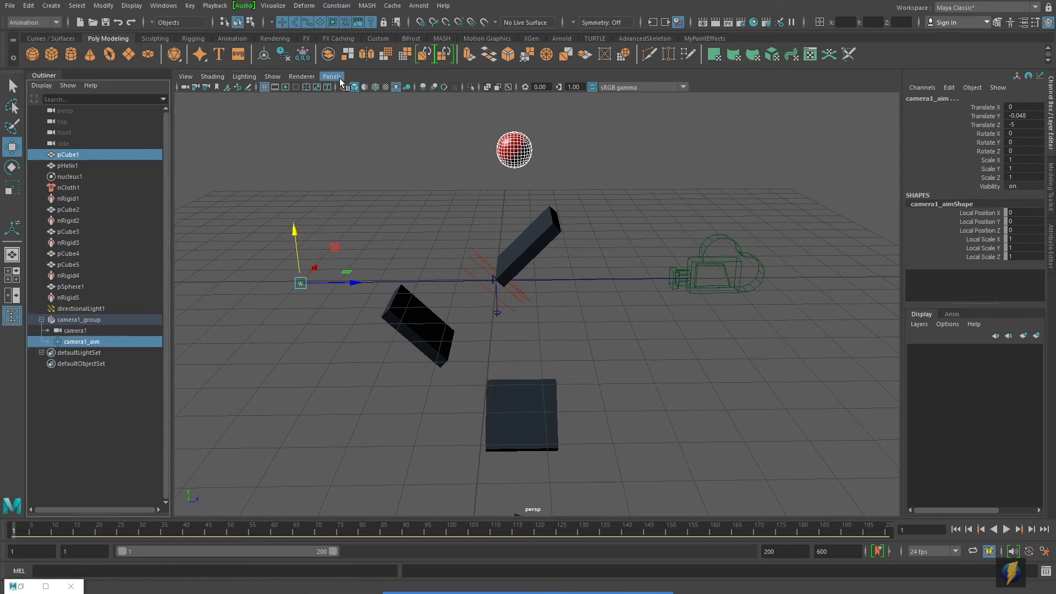
left_click(336, 6)
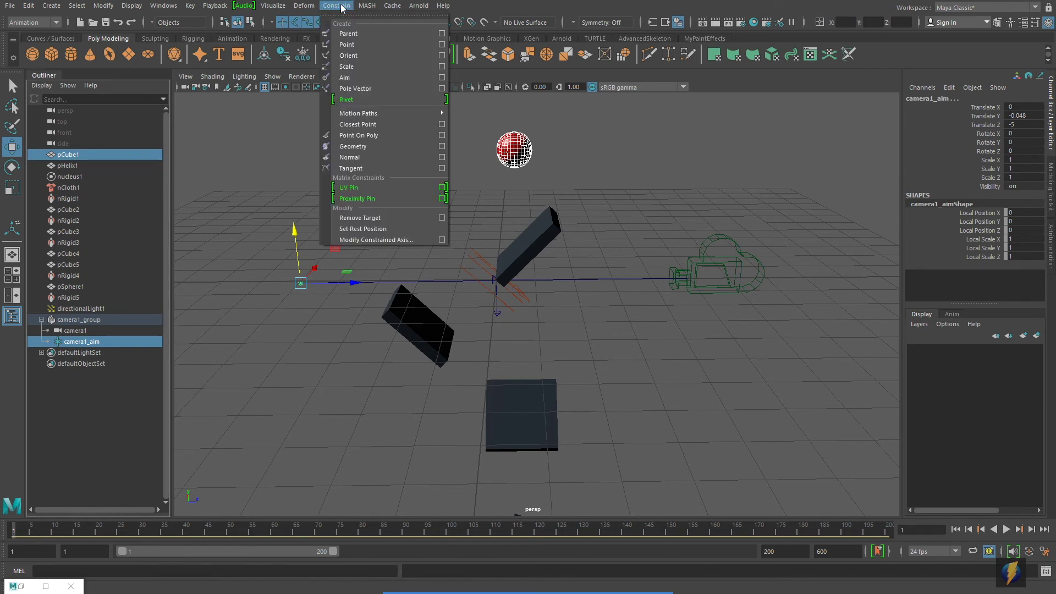
left_click(351, 47)
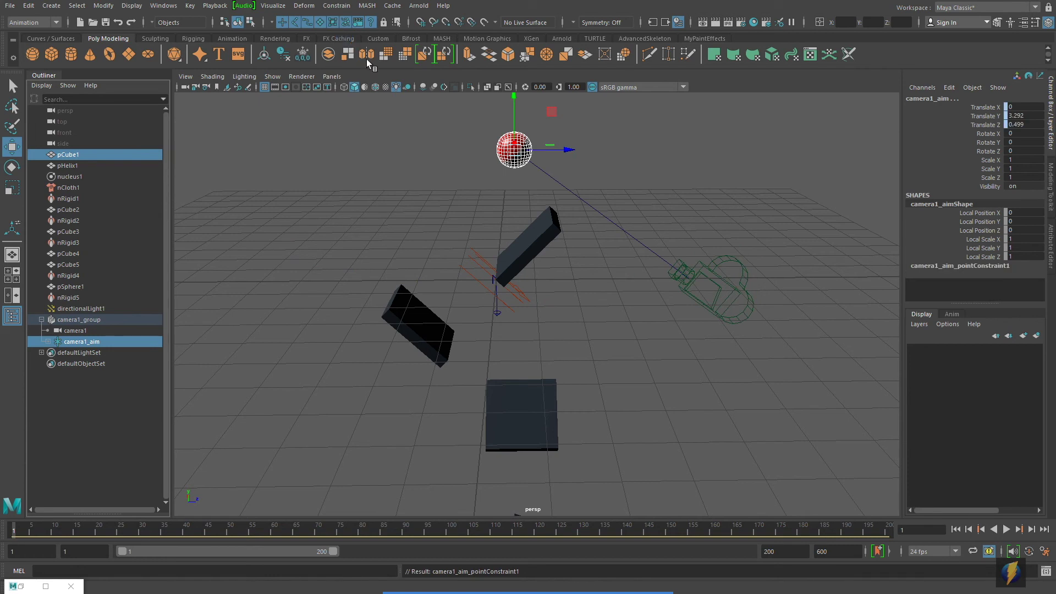
Step: Select camera1, show the four-view layout and change one of the two duplicate top views to camera1
left_click(717, 274)
key("space")
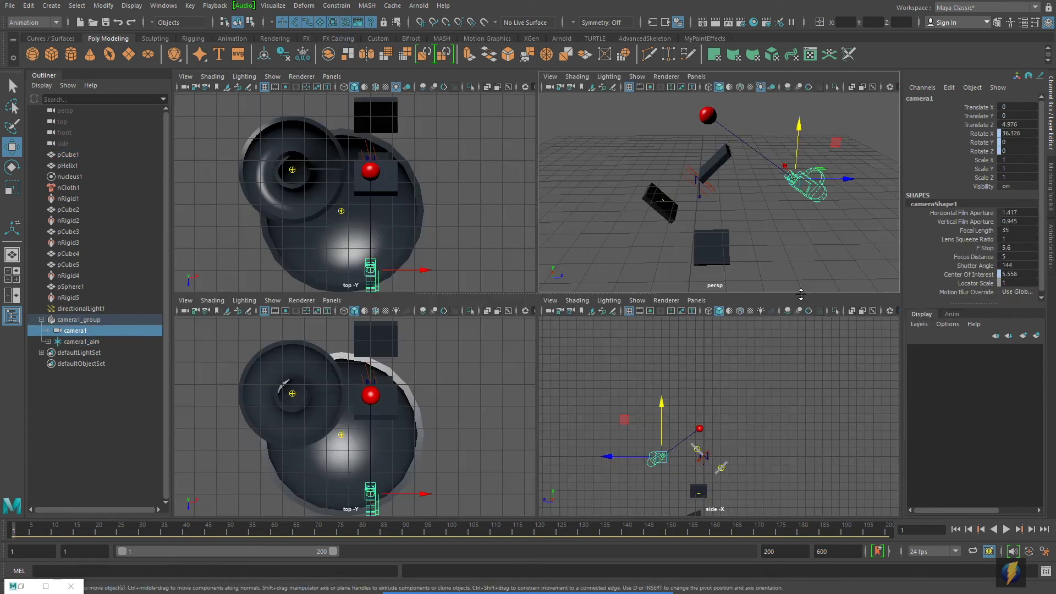
left_click(331, 77)
mouse_move(338, 88)
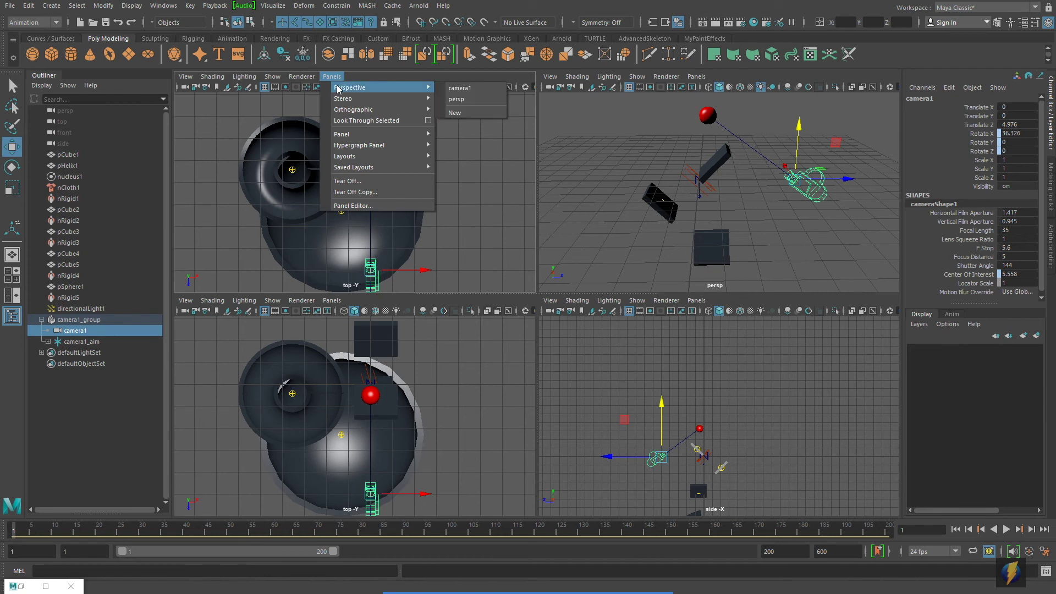
left_click(459, 88)
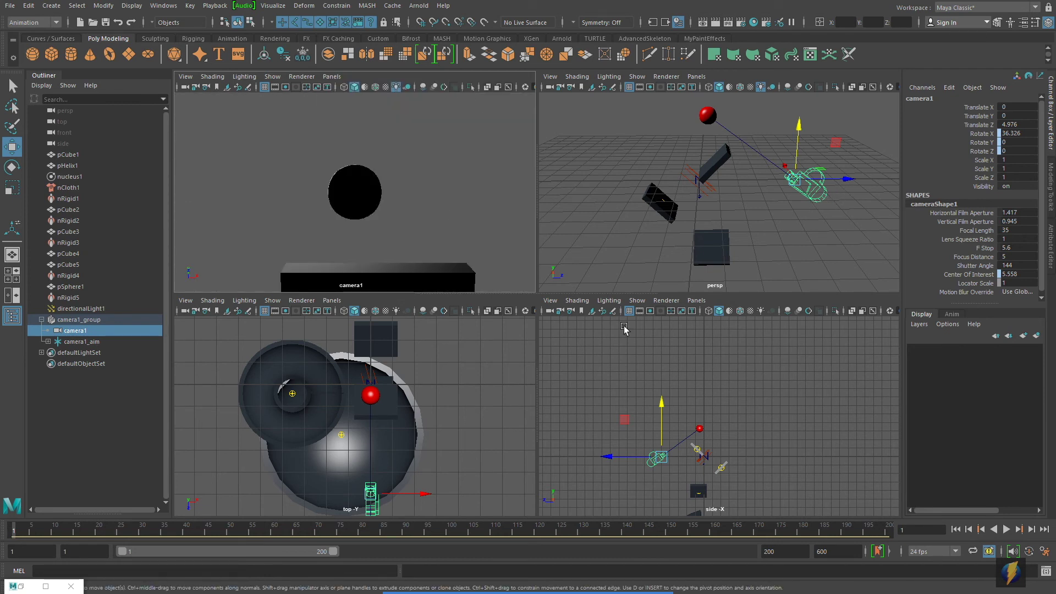
Step: Move camera1 in the top view to about 8.427 on X and -6.131 on Z
right_click_drag(508, 371, 315, 364, "alt")
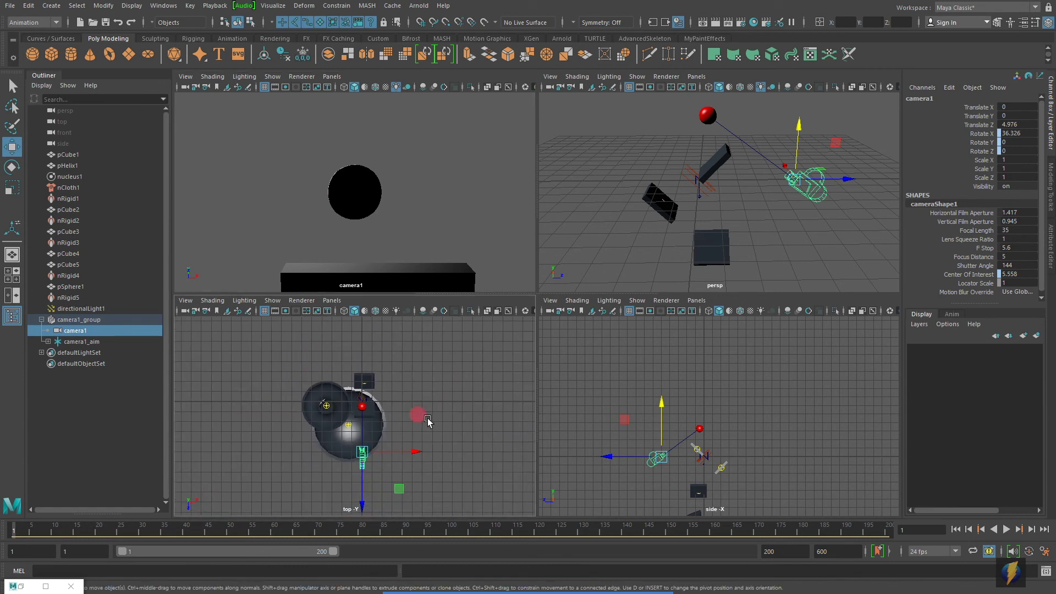
left_click(377, 475)
left_click(362, 465)
left_click_drag(362, 456, 447, 348)
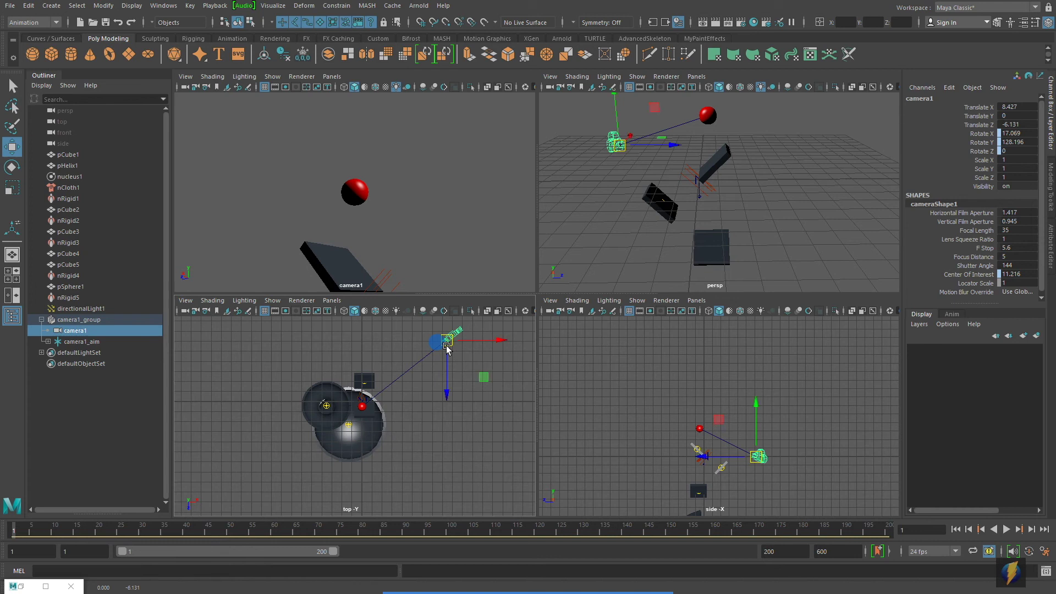
Step: Show the camera1 view full size, play the simulation through it, stop and return to frame 1
key("space")
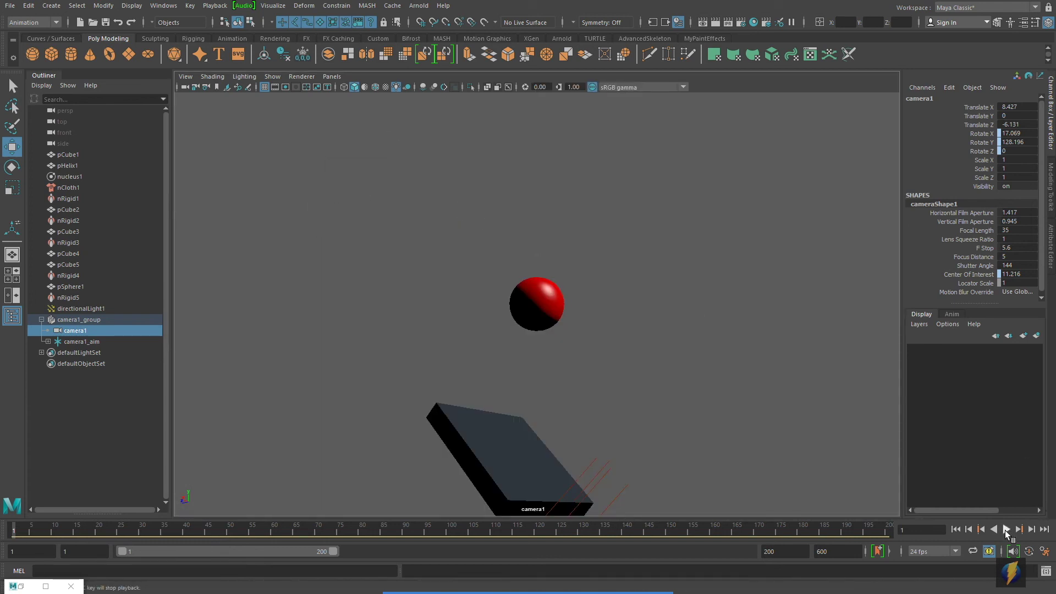
left_click(1005, 530)
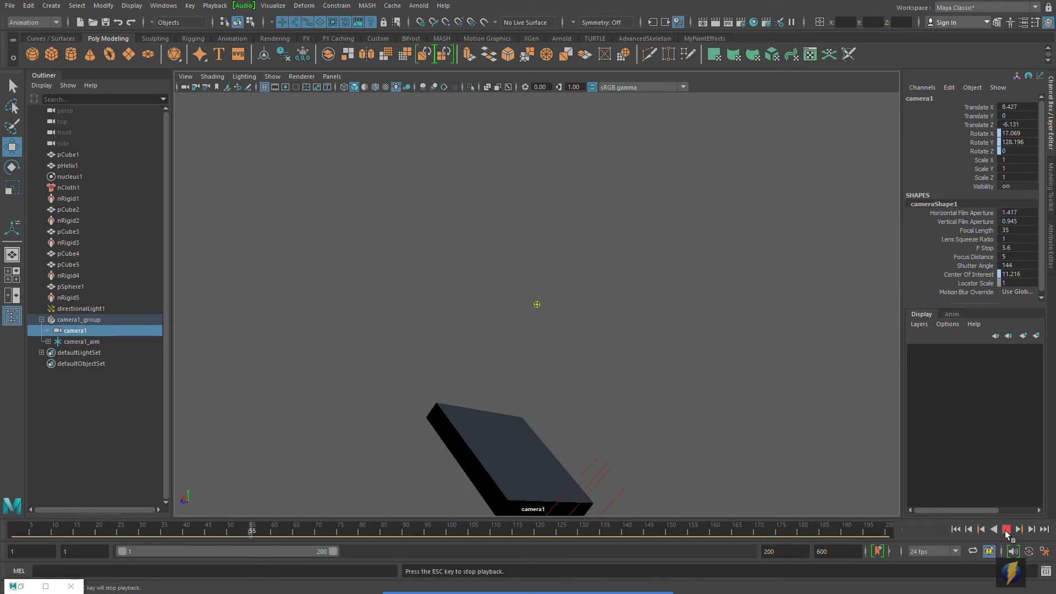
left_click(1004, 530)
left_click(955, 529)
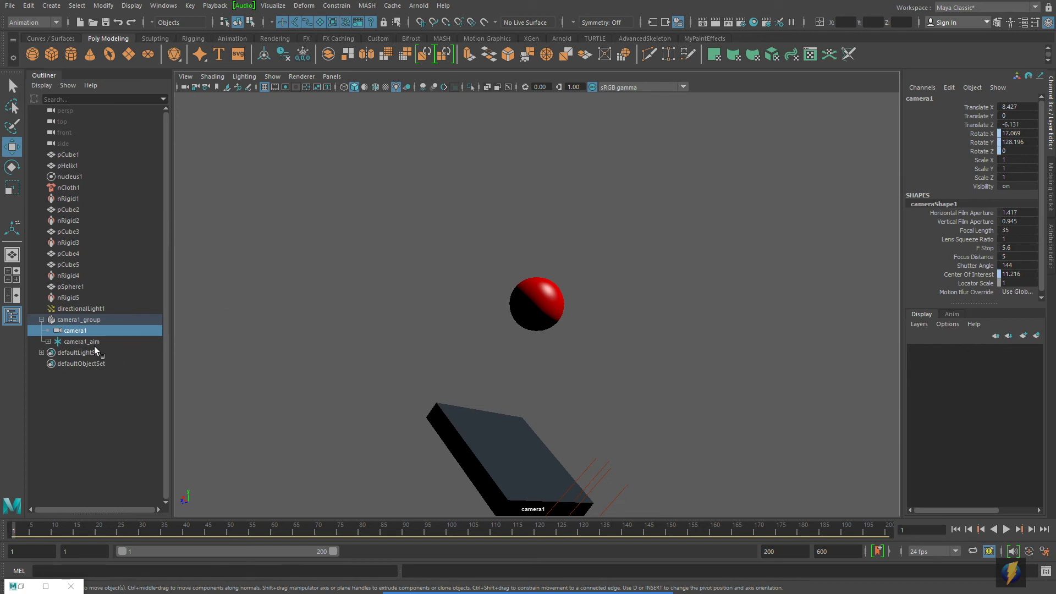
Step: Delete the point constraint under camera1_aim
left_click(49, 341)
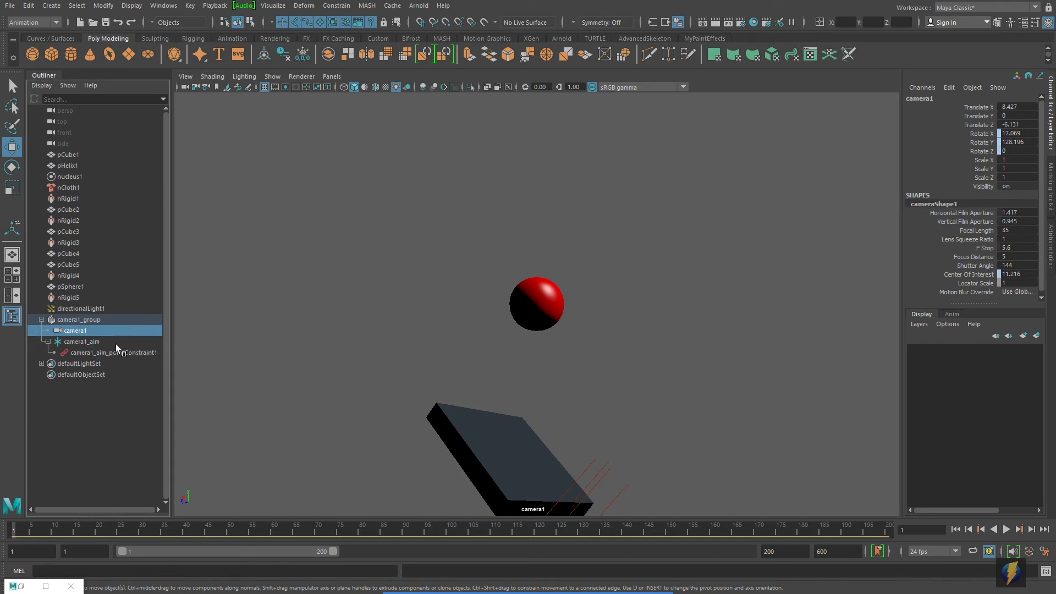
left_click(110, 353)
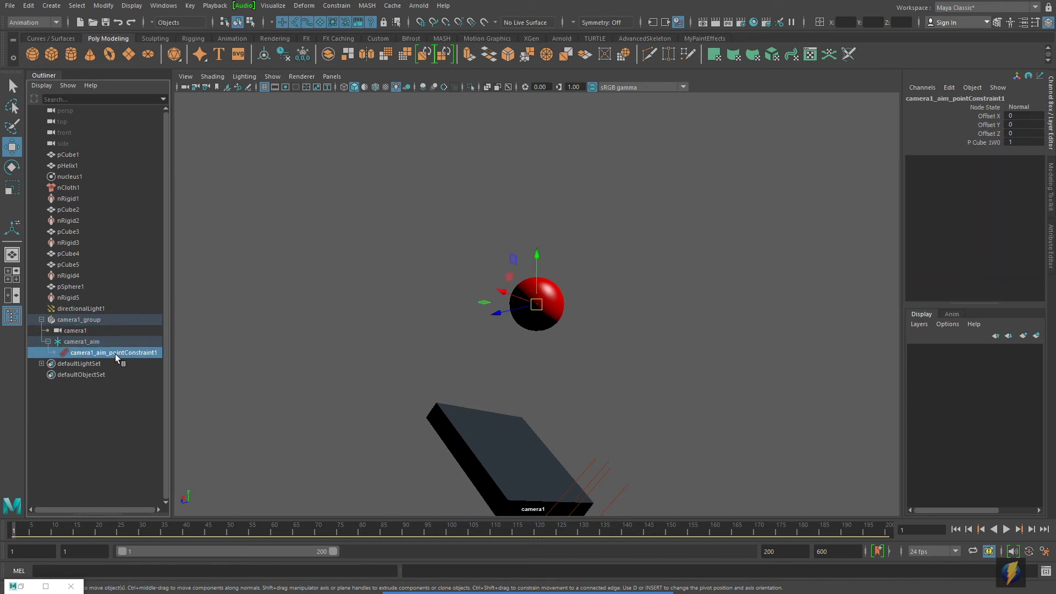
key("Delete")
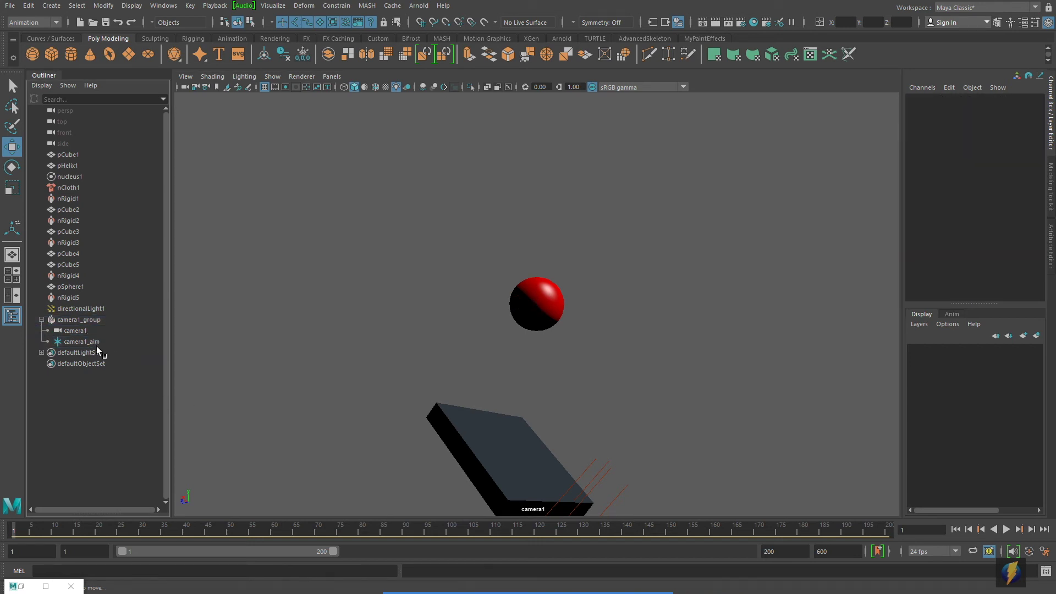
Step: Parent camera1_aim under the red ball pCube1 and select the ball
left_click(94, 342)
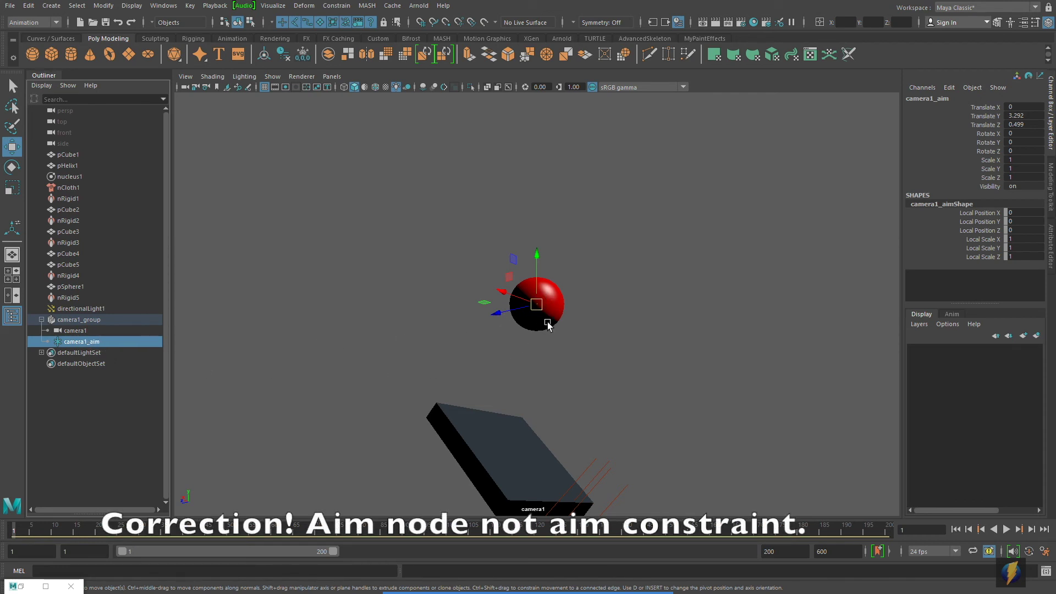
scroll(549, 325, "up", 2)
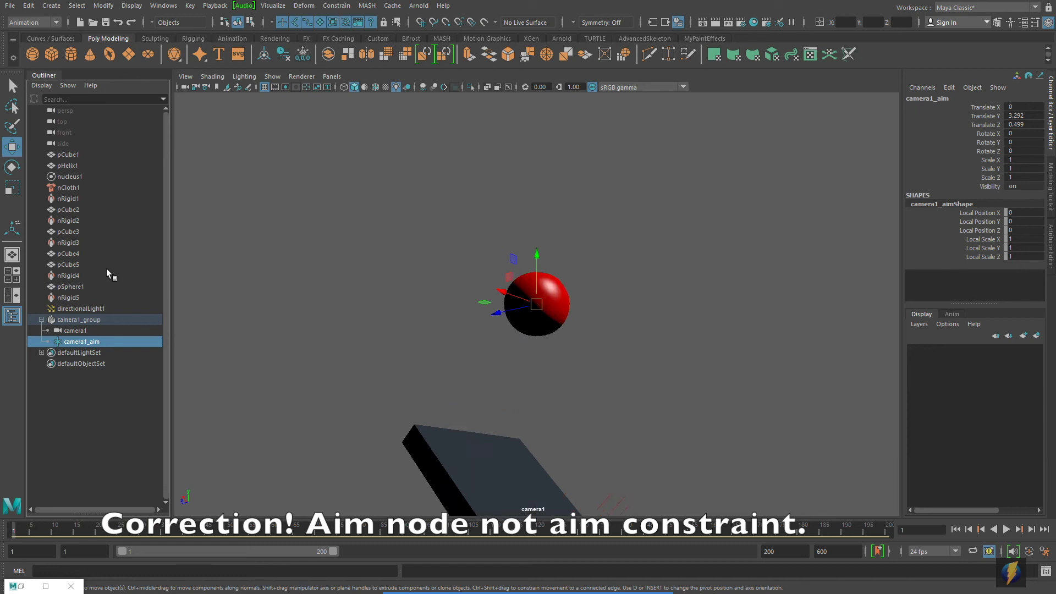
left_click(587, 287)
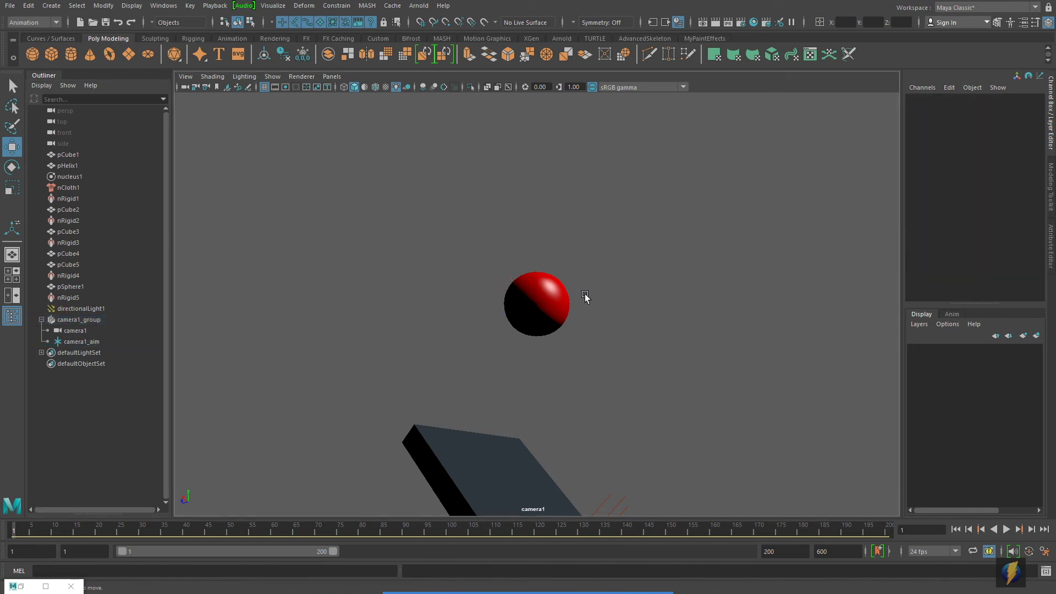
left_click(563, 294)
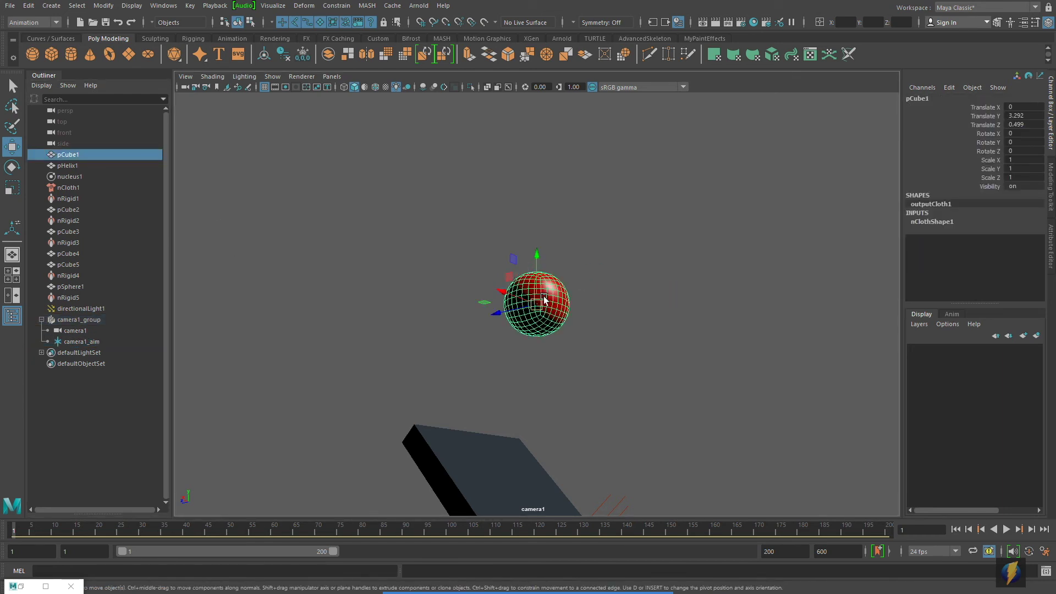
left_click(81, 341)
middle_click_drag(78, 342, 81, 152)
left_click(70, 156)
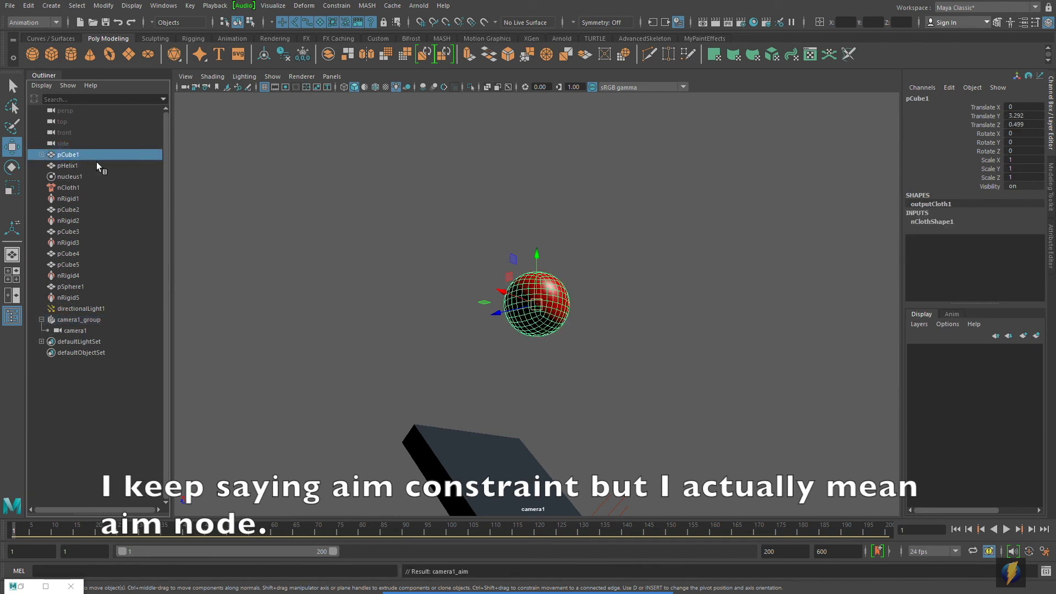
Step: Play the simulation with the aim parented to the ball, stop it and return to frame 1
left_click(1006, 529)
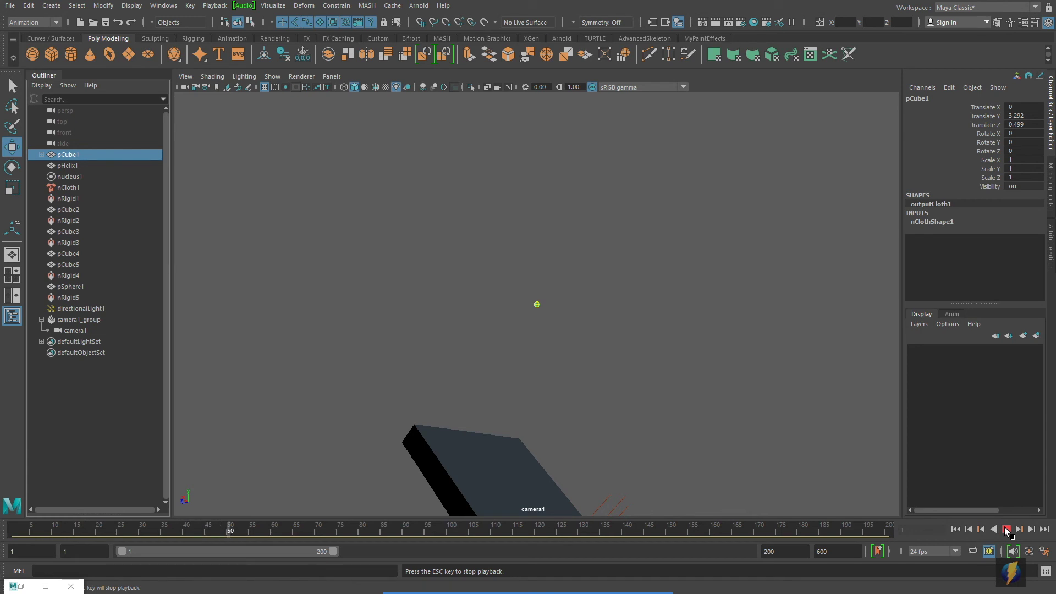
left_click(1006, 528)
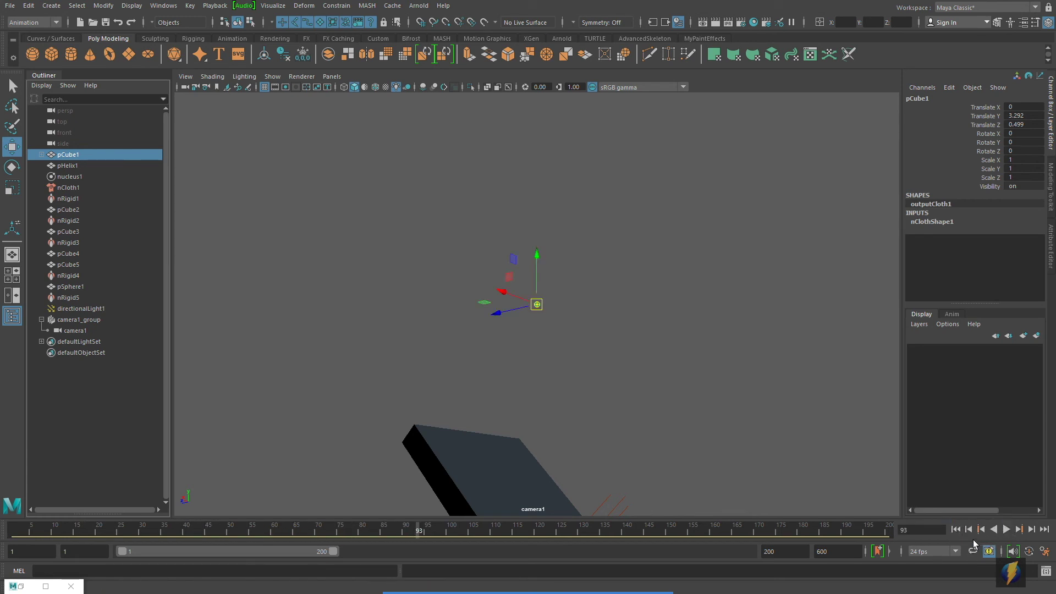
left_click(955, 529)
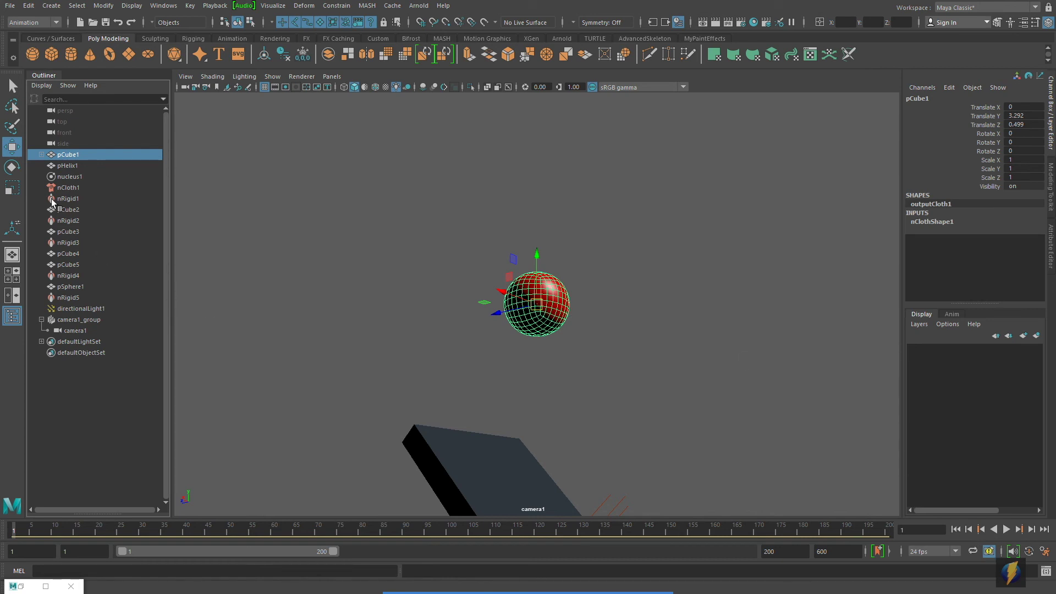
Step: Move camera1_aim out of pCube1 and back into camera1_group
left_click(41, 154)
left_click(88, 166)
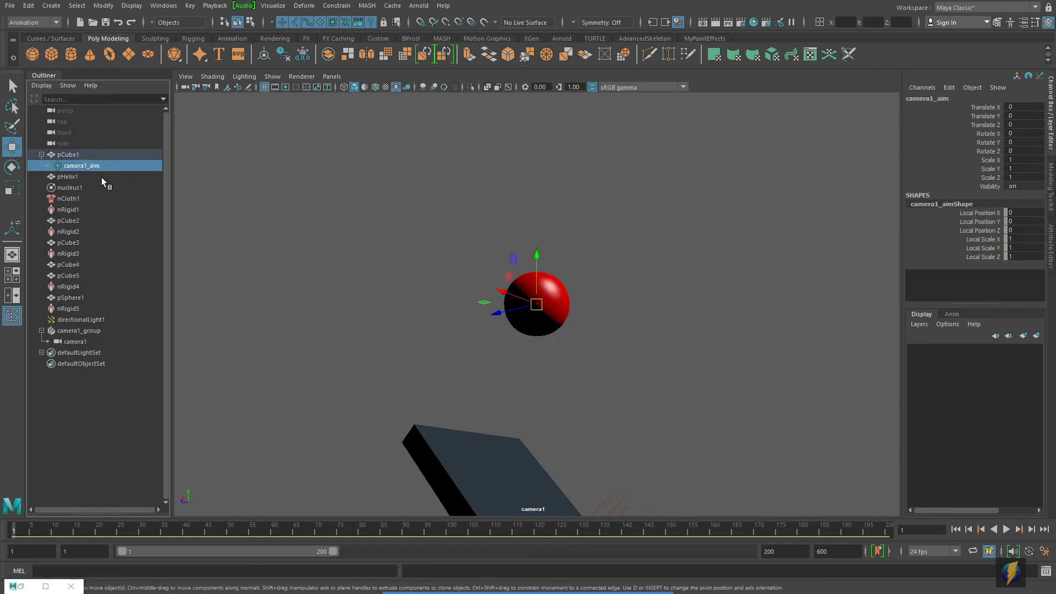
middle_click_drag(88, 166, 107, 334)
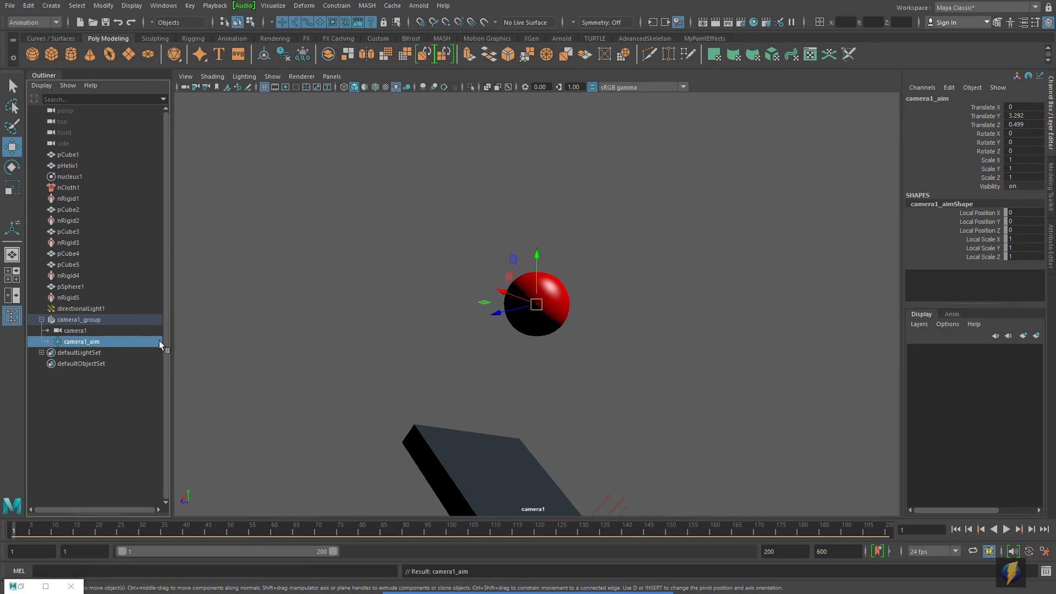
Step: Select the red ball and check its pivot and translate values during a short playback, then return to frame 1
key("q")
left_click(603, 341)
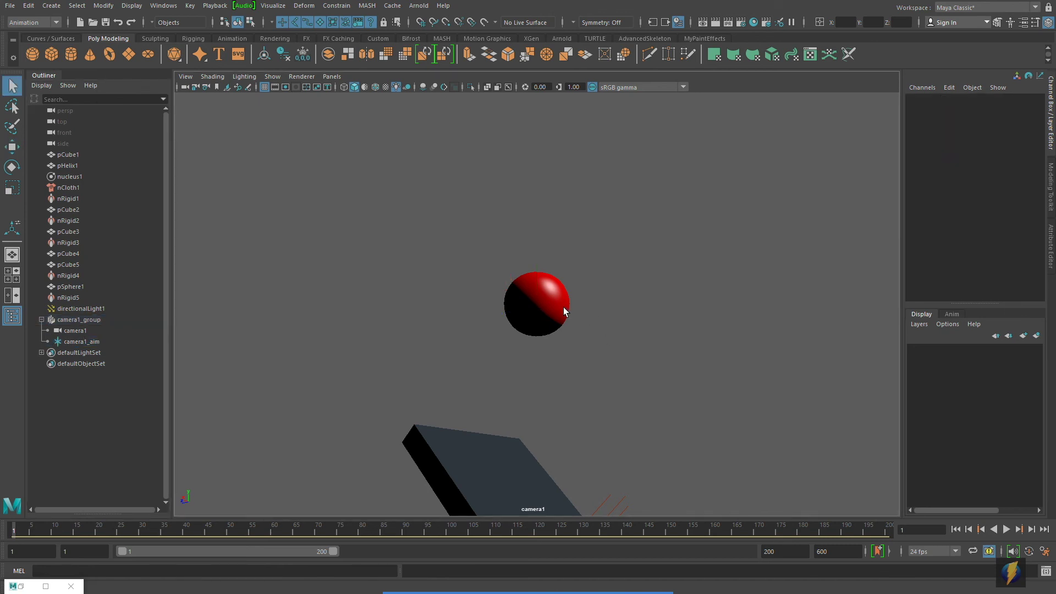
left_click(559, 304)
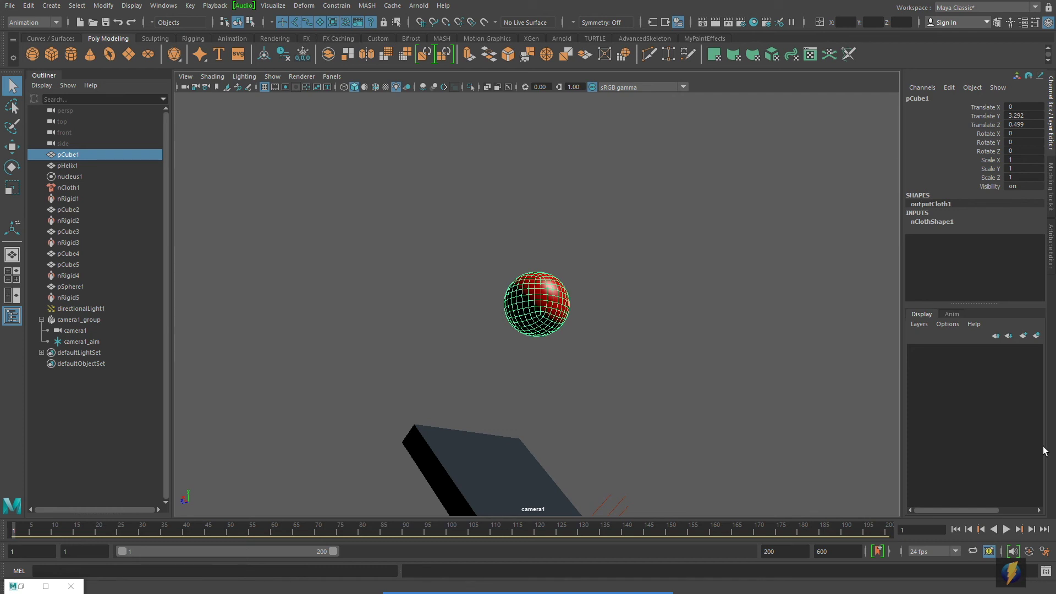
left_click(1006, 529)
left_click(1005, 528)
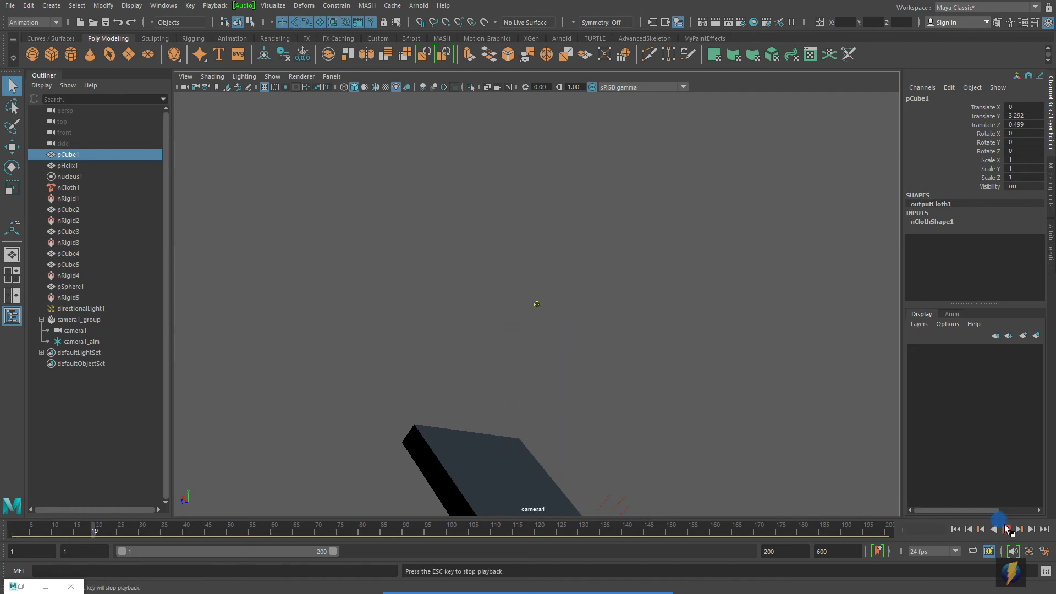
left_click(955, 528)
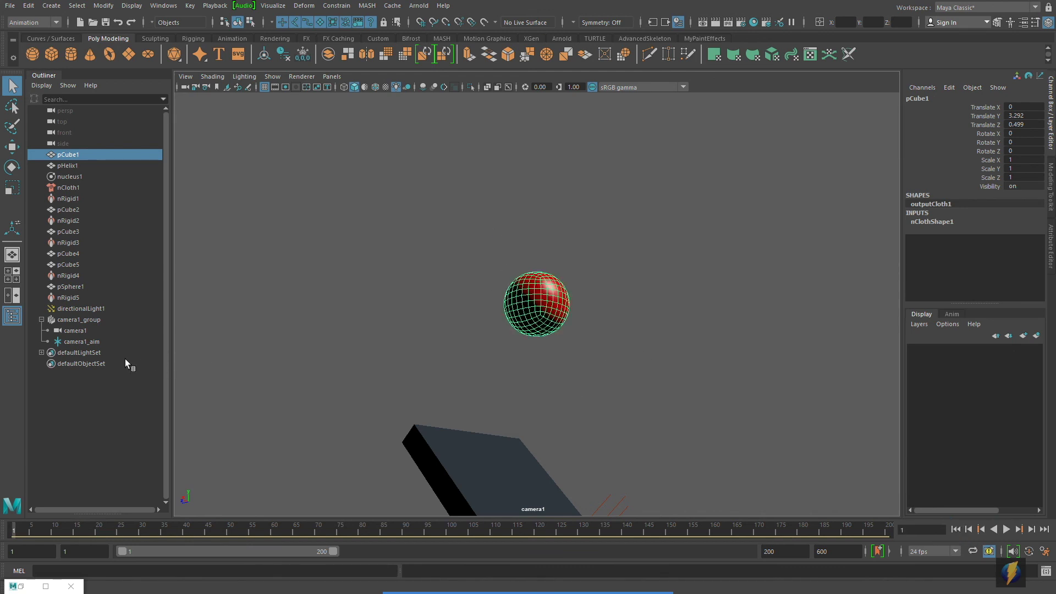
Step: Add camera1_aim to the selected ball pCube1 and constrain the aim to it with a Geometry constraint
left_click(95, 342)
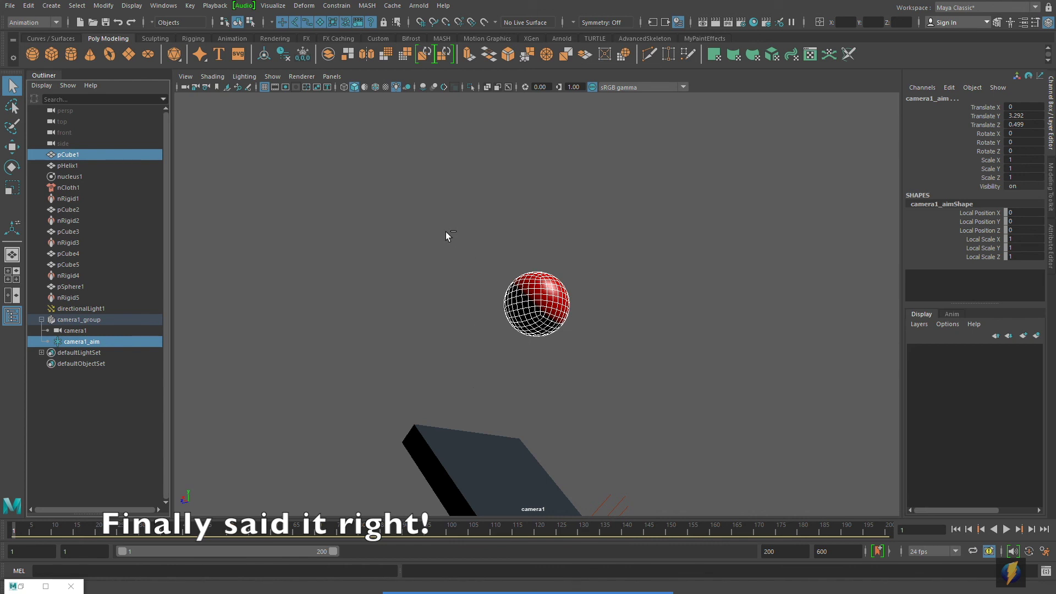
left_click(338, 6)
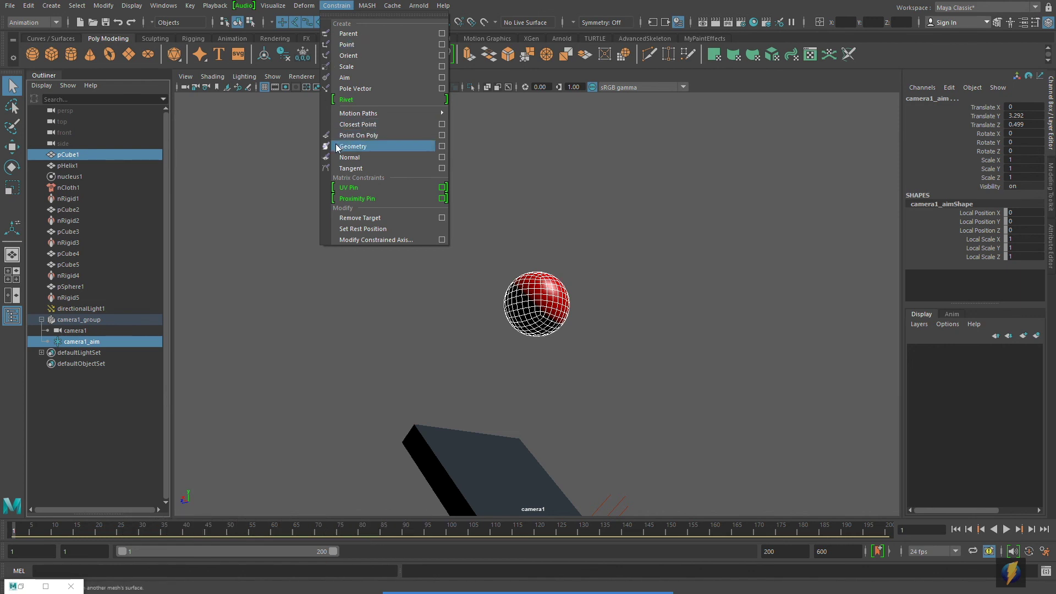
left_click(377, 148)
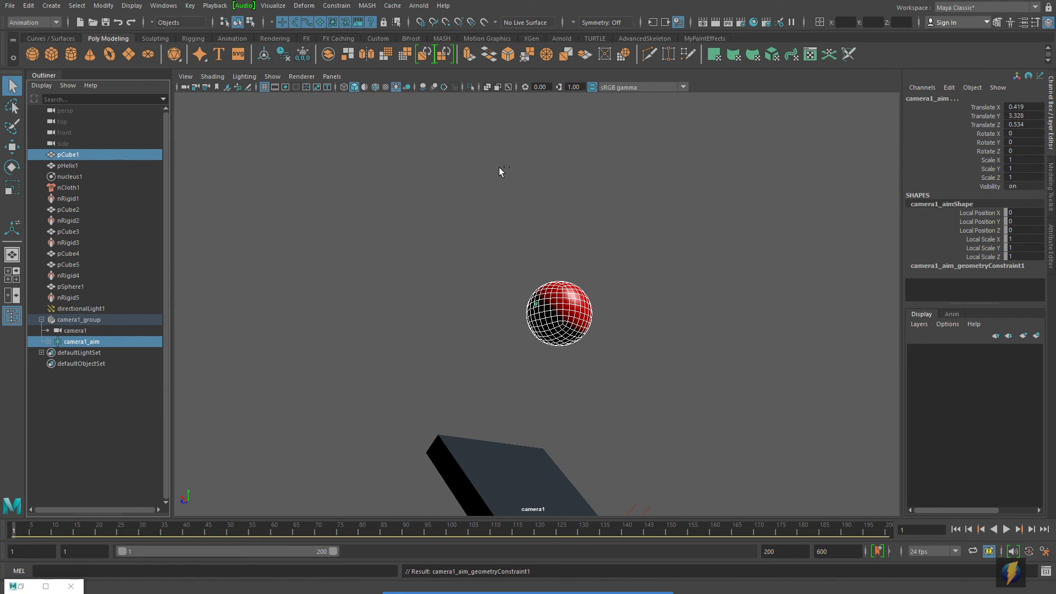
Step: Play the geometry-constrained simulation through camera1, replay it with nothing selected, stop and return to frame 1
left_click(1004, 528)
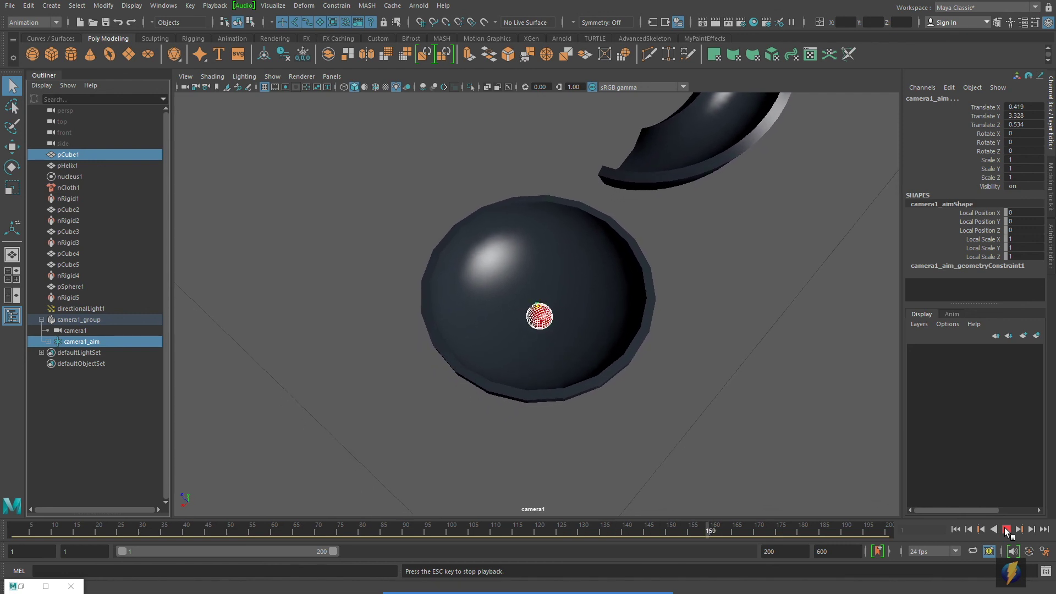
left_click(1004, 527)
left_click(955, 528)
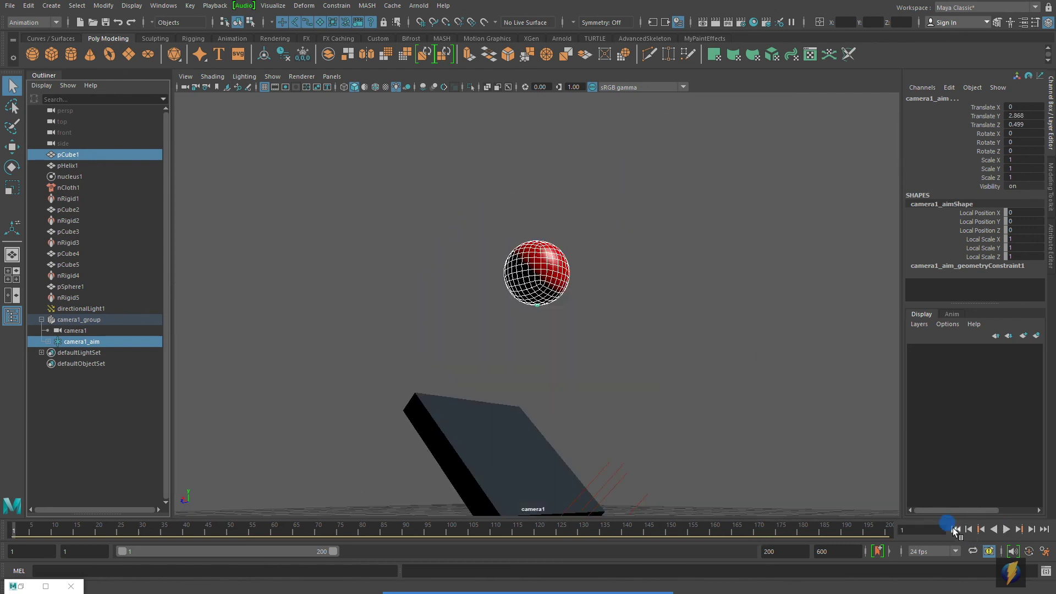
left_click(747, 430)
left_click(1006, 529)
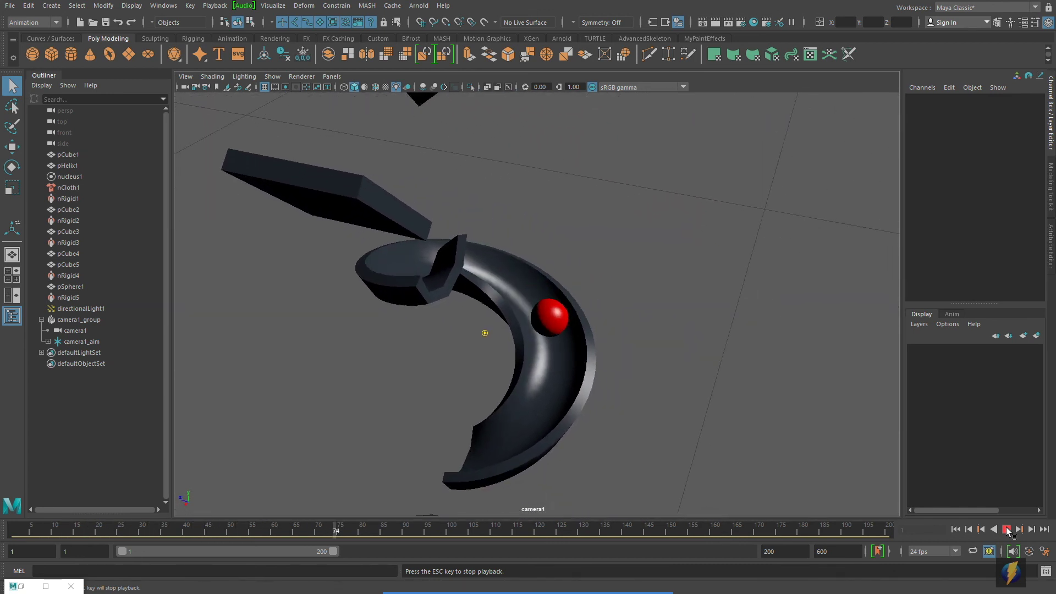
key("Escape")
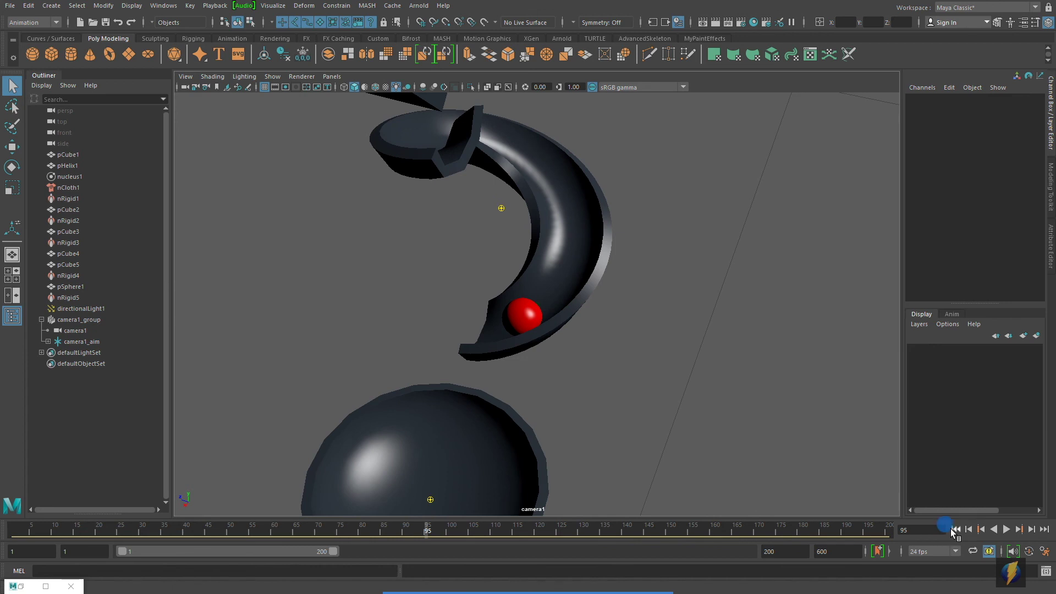
left_click(955, 529)
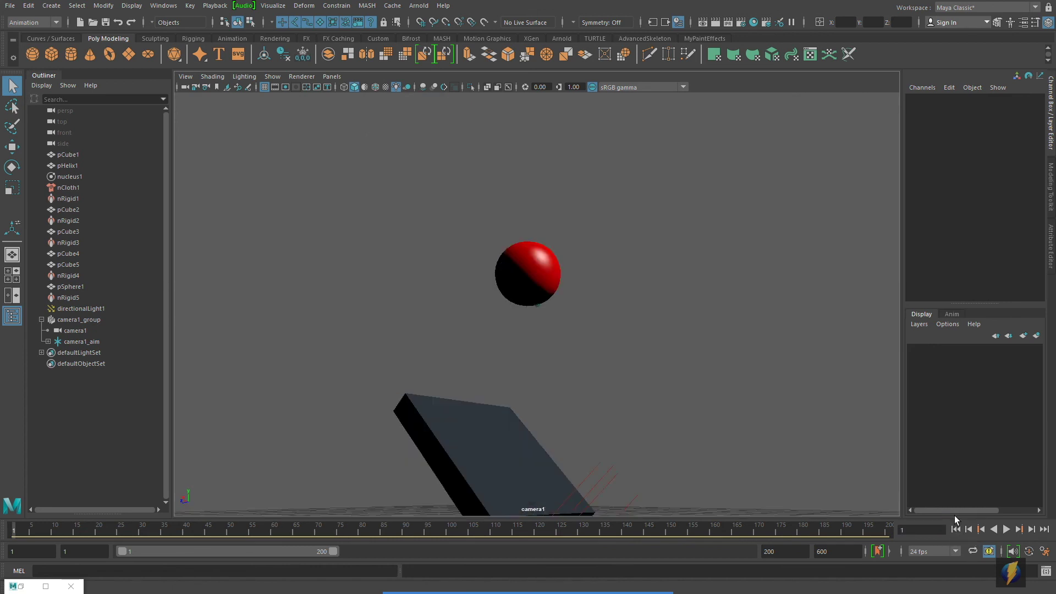
Step: Lower camera1 in the front view to about -8.051 on Y and show the camera1 view full size
left_click(75, 331)
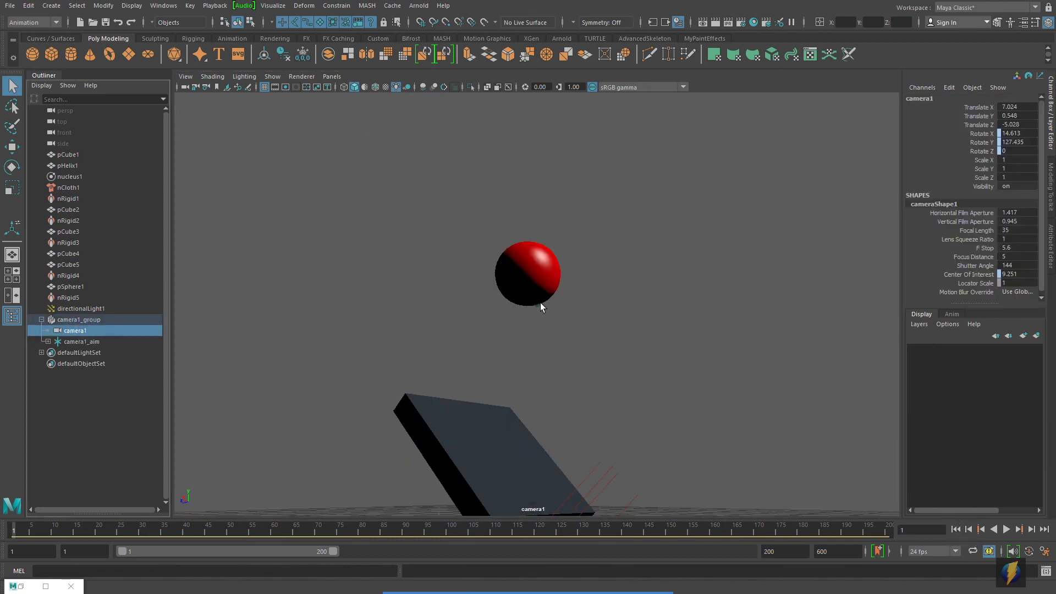
key("space")
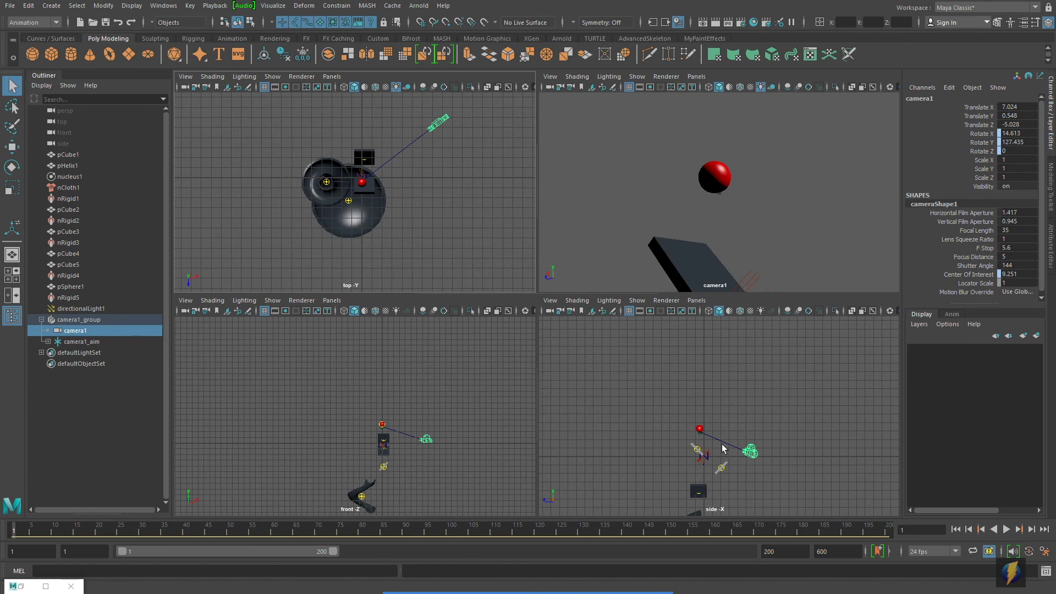
left_click(11, 146)
left_click(462, 421)
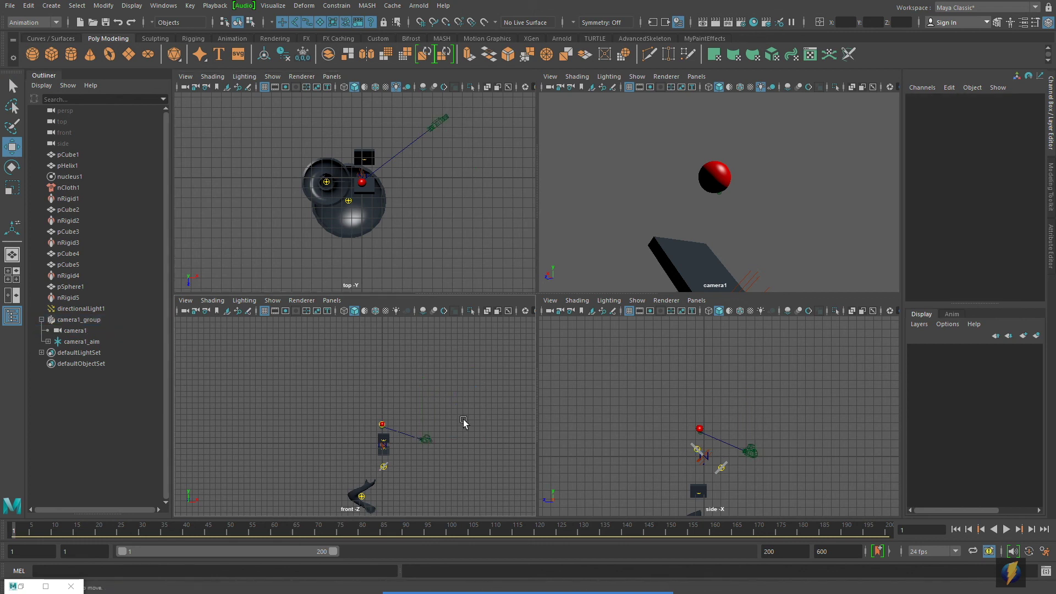
left_click(429, 442)
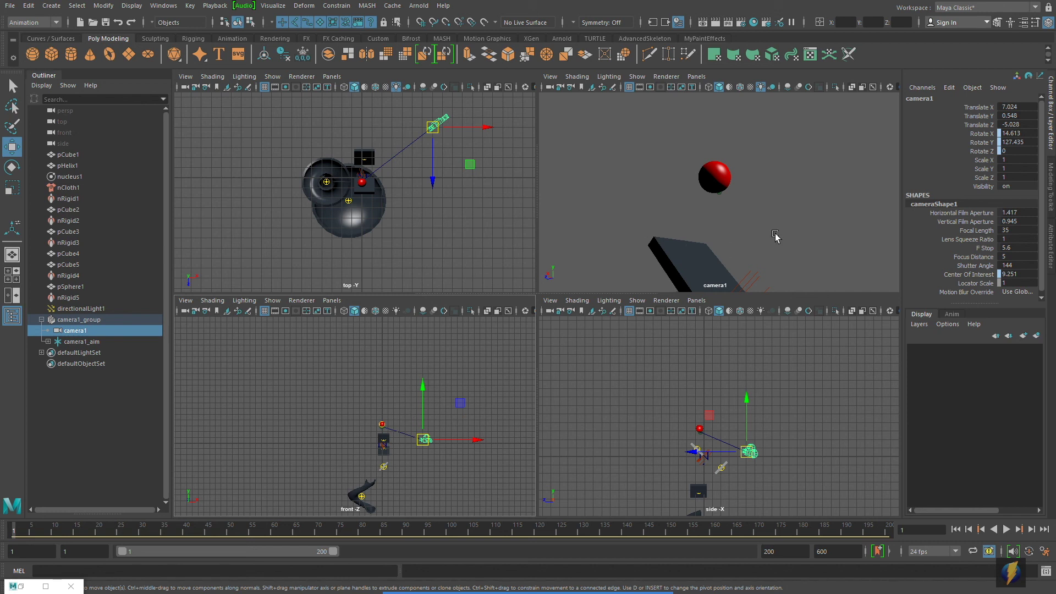
left_click_drag(423, 386, 419, 433)
key("space")
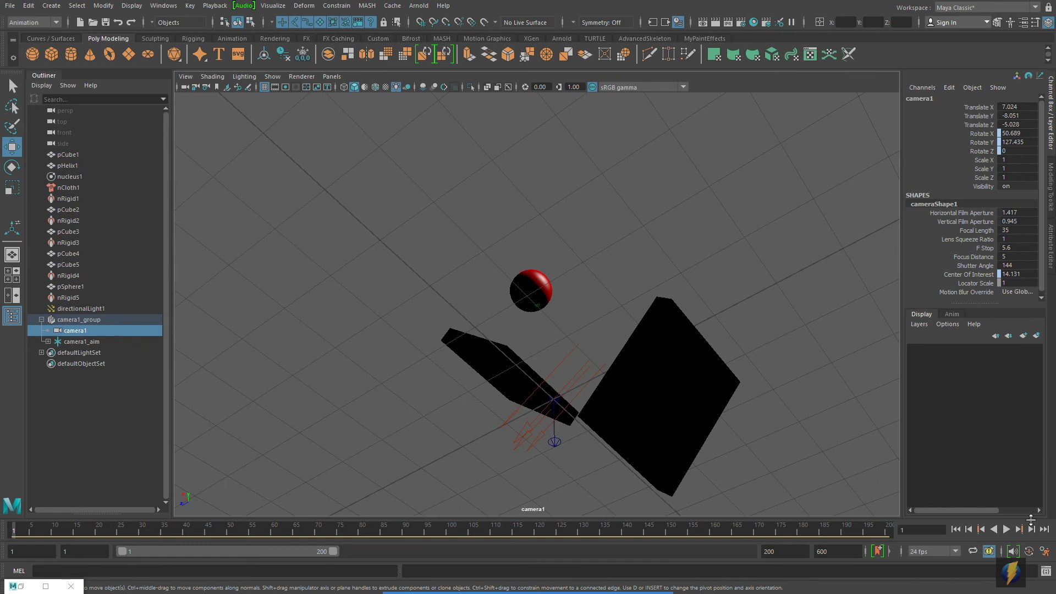
Step: Play the simulation from the lowered camera position, stop it and return to frame 1
left_click(1005, 529)
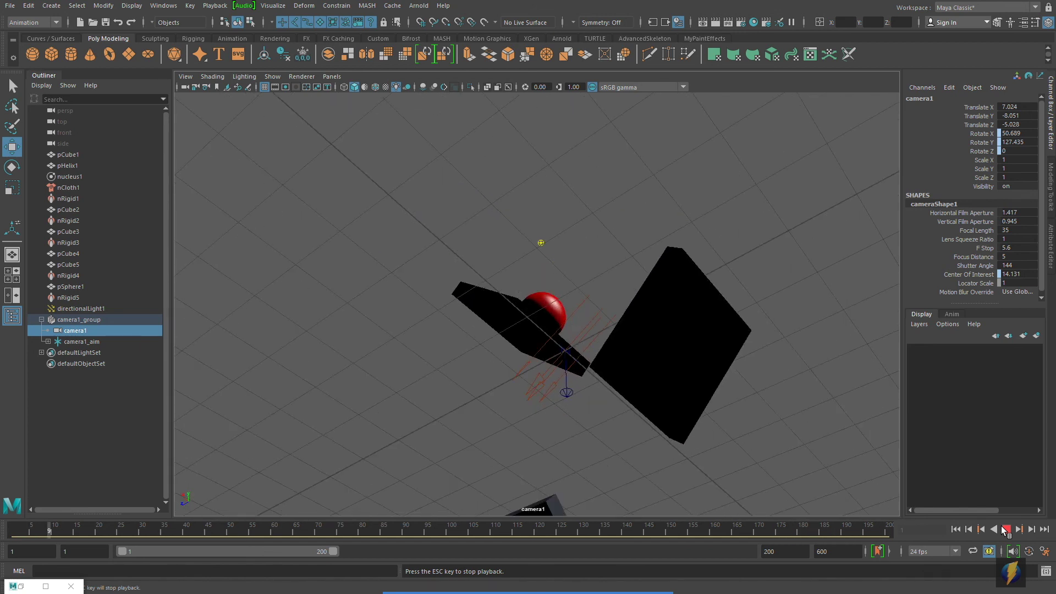
left_click(1005, 529)
left_click(955, 529)
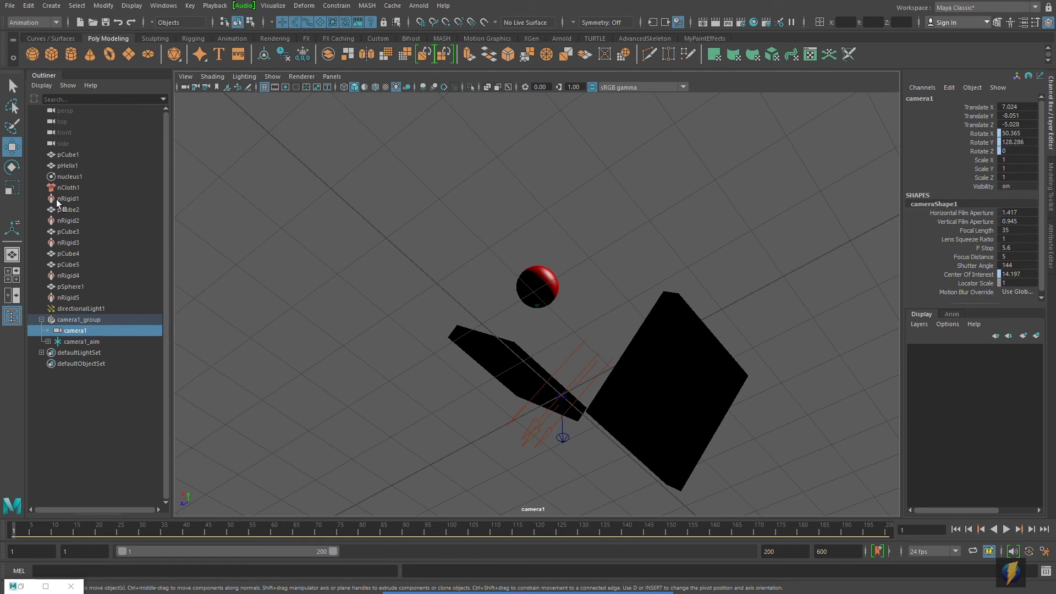
Step: Raise camera1 in the side view to about 4.709 on Y and play the simulation through its full-size view
key("space")
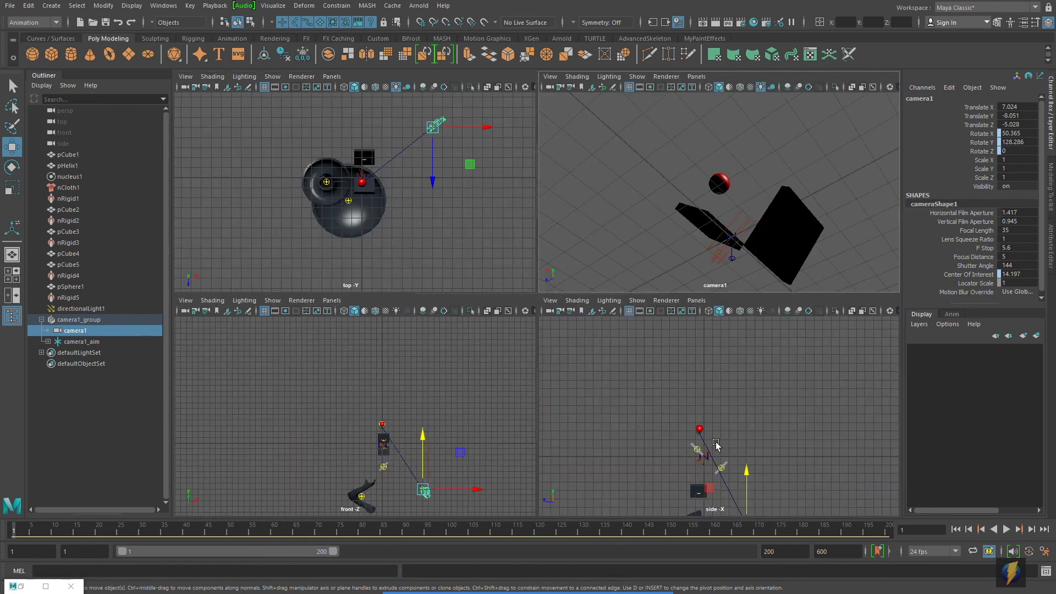
left_click_drag(746, 472, 754, 413)
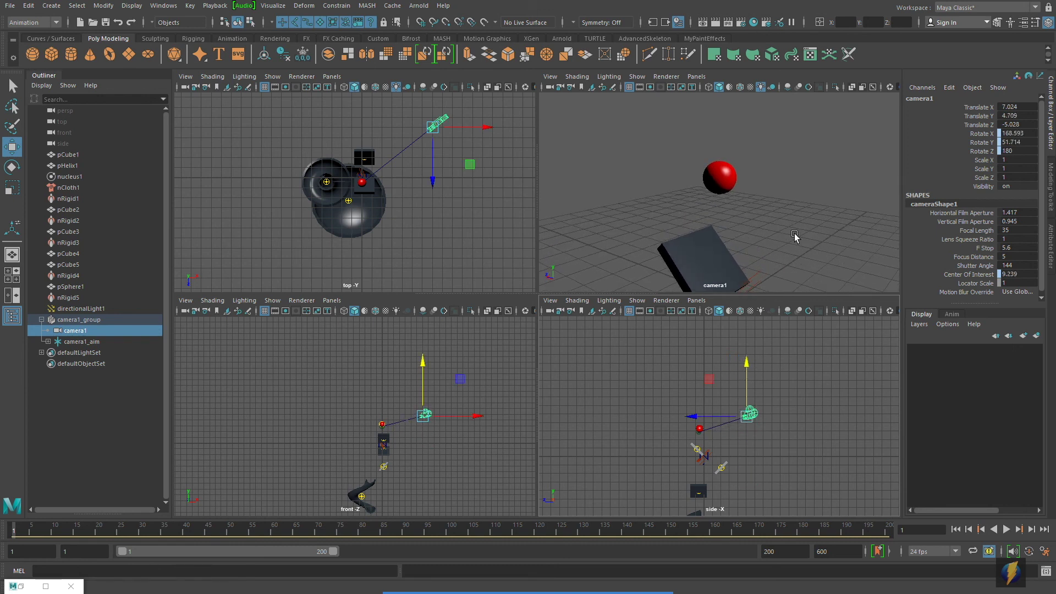
key("space")
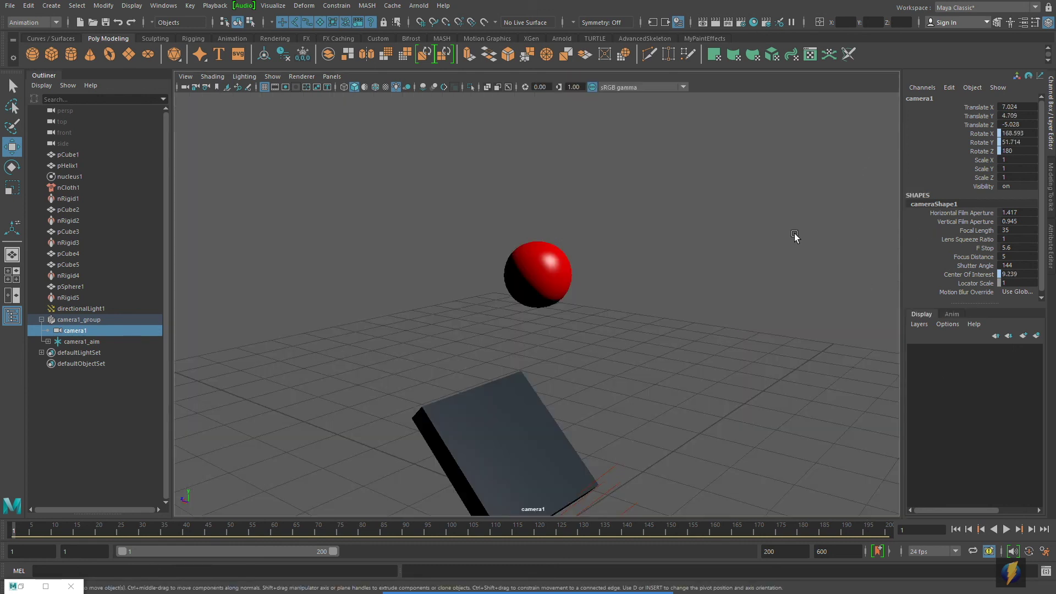
left_click(1008, 526)
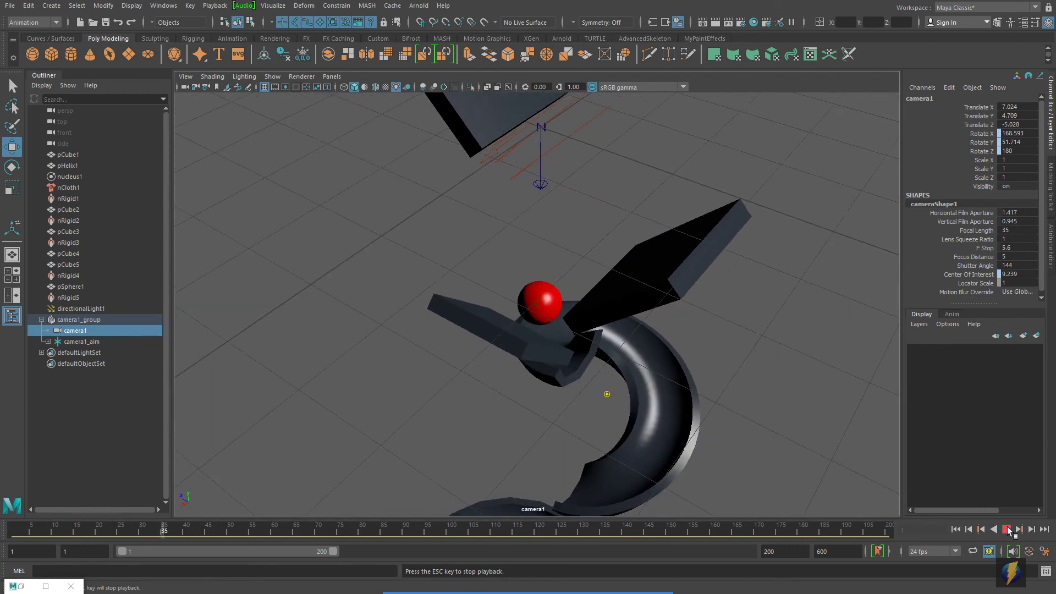